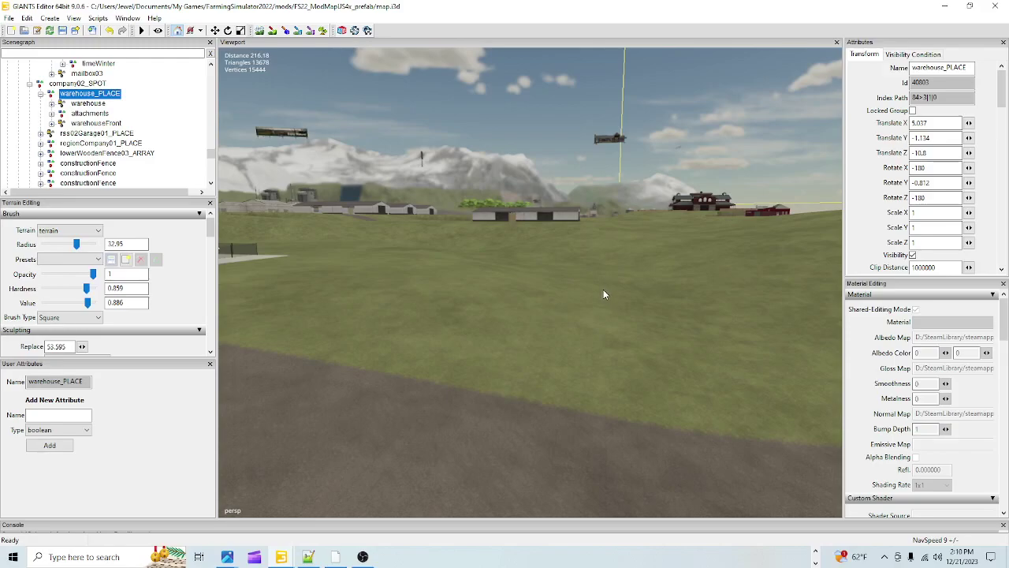
Survey the grassland and existing buildings along both sides of the road for a free warehouse site
left_click_drag(566, 369, 477, 411, "alt")
right_click_drag(477, 416, 795, 409)
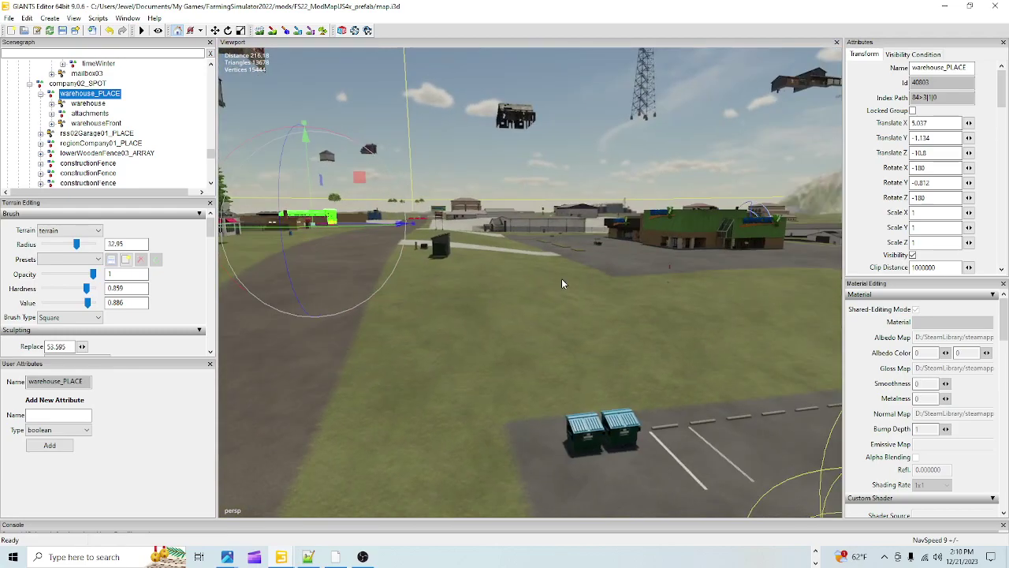
right_click_drag(562, 283, 335, 330)
right_click_drag(377, 393, 495, 283)
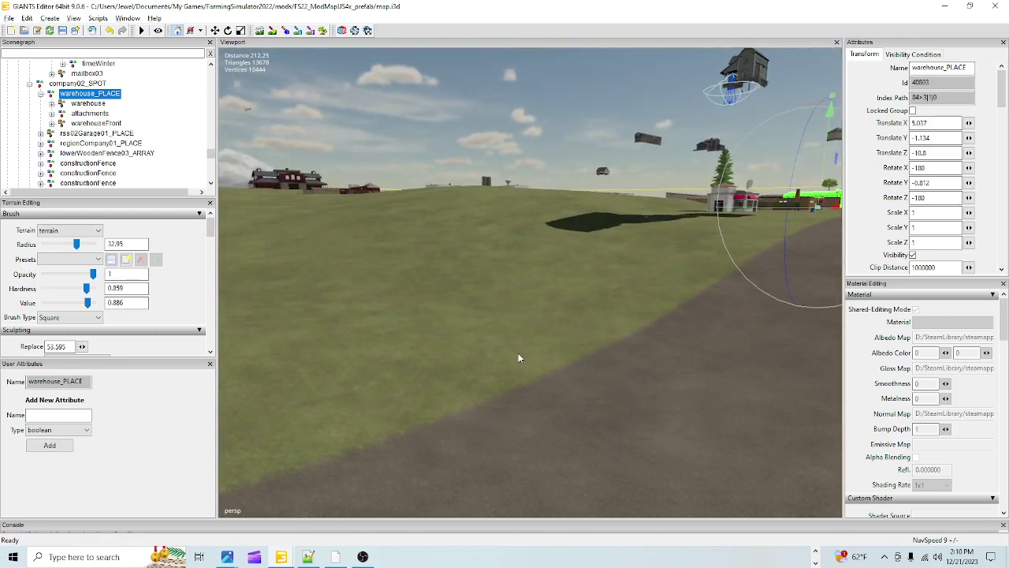
right_click_drag(518, 358, 595, 190)
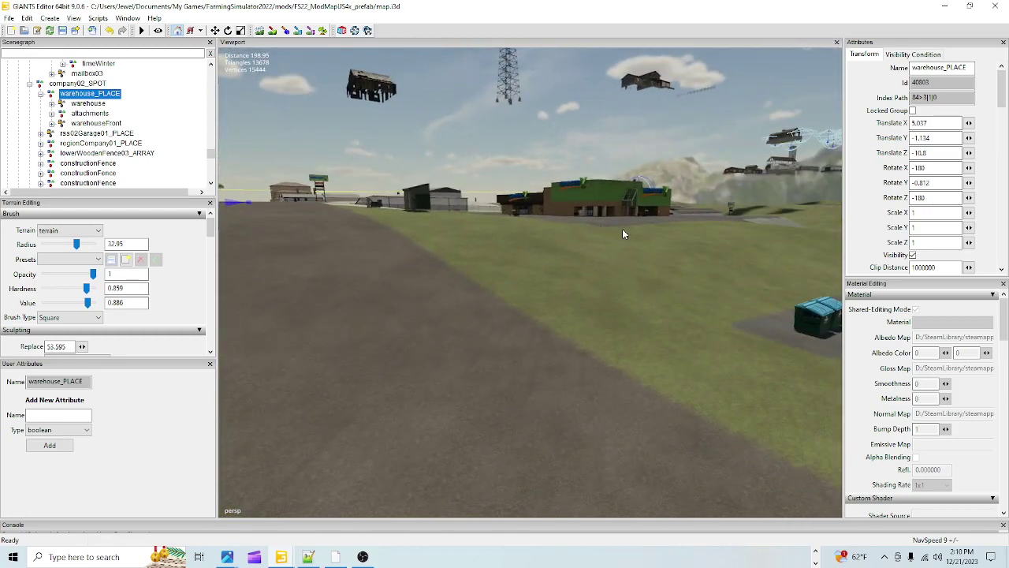
right_click_drag(622, 233, 609, 314)
right_click_drag(697, 183, 335, 286)
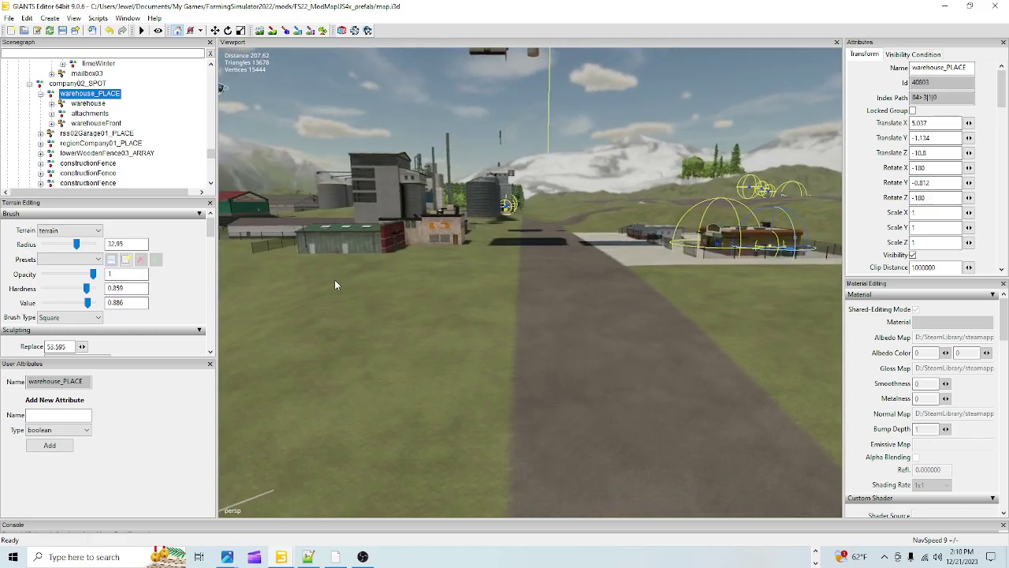
right_click_drag(335, 285, 549, 385)
right_click_drag(547, 450, 661, 376)
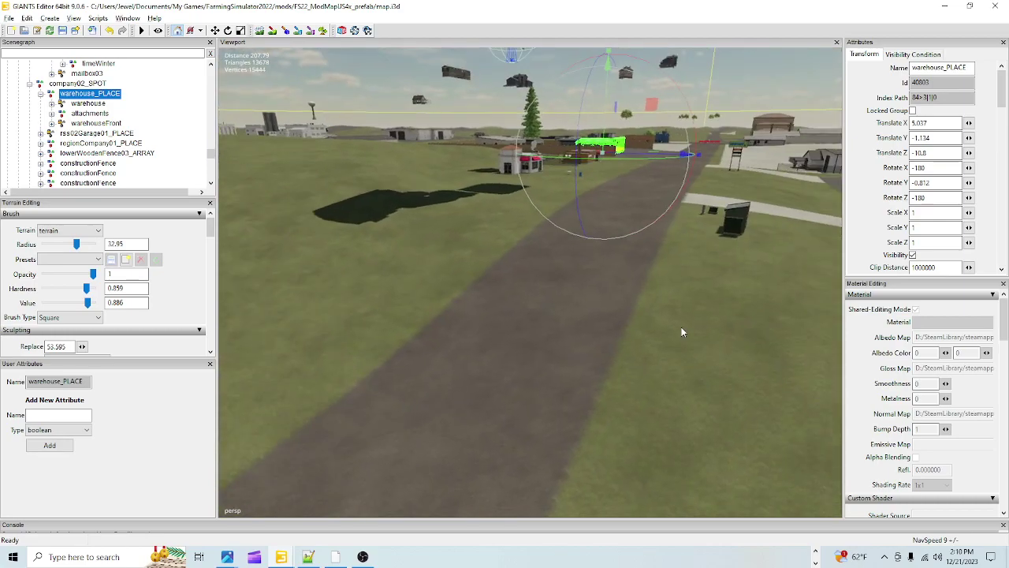
Duplicate the warehouse_PLACE group and place the copy on the open grass beside the road
right_click_drag(488, 335, 545, 329)
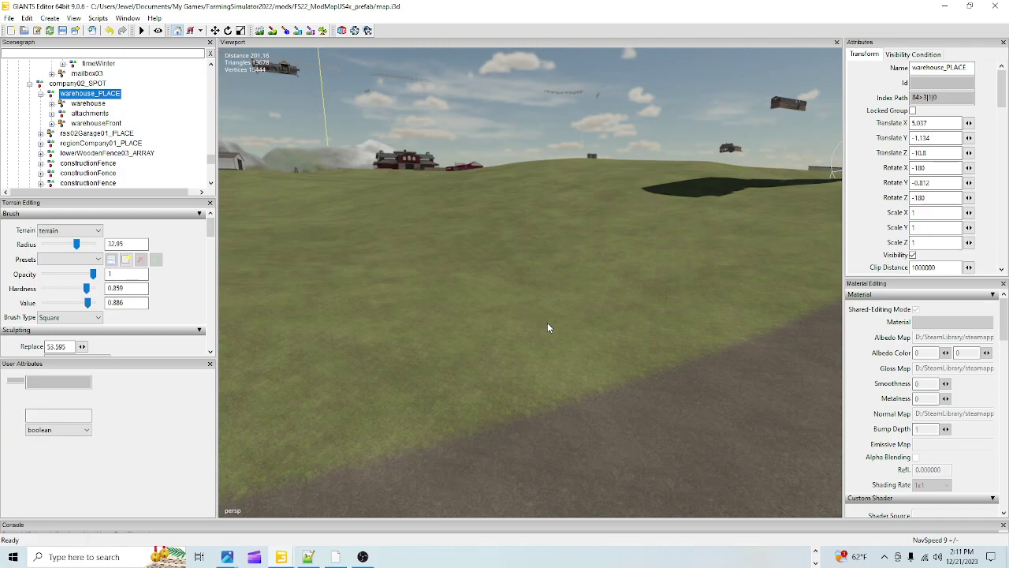
right_click_drag(541, 309, 583, 340)
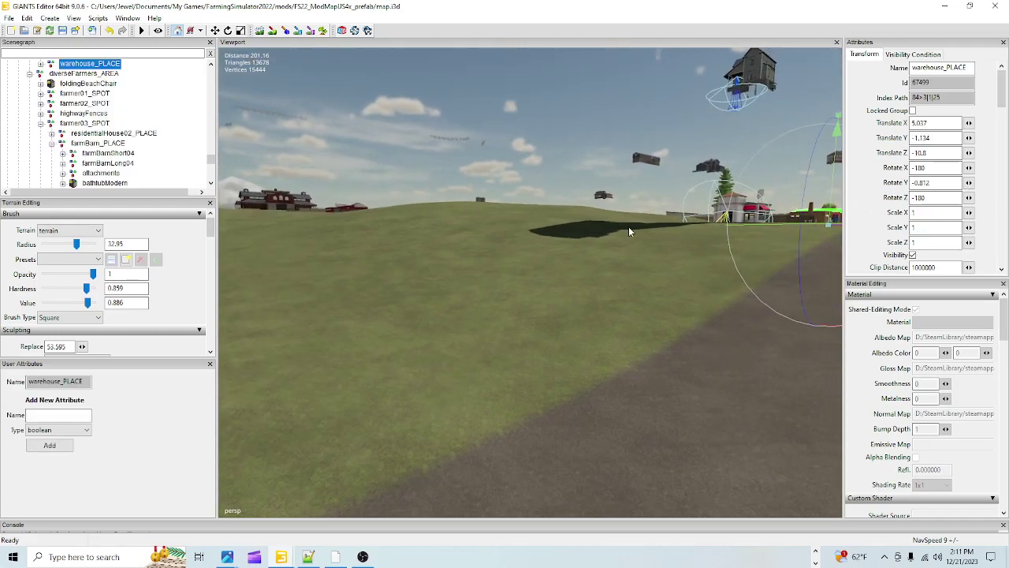
right_click_drag(629, 230, 512, 264)
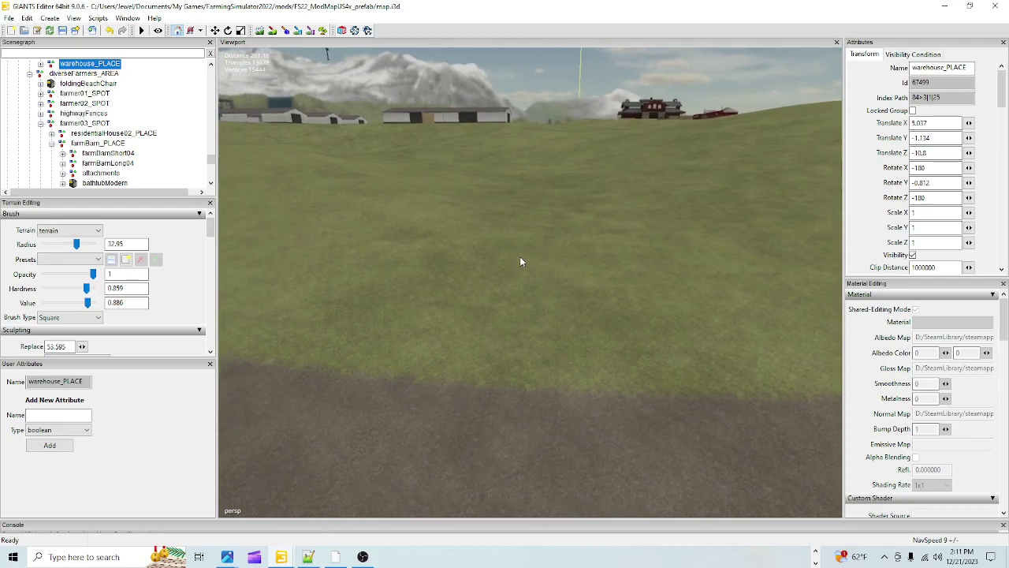
key("ctrl+b")
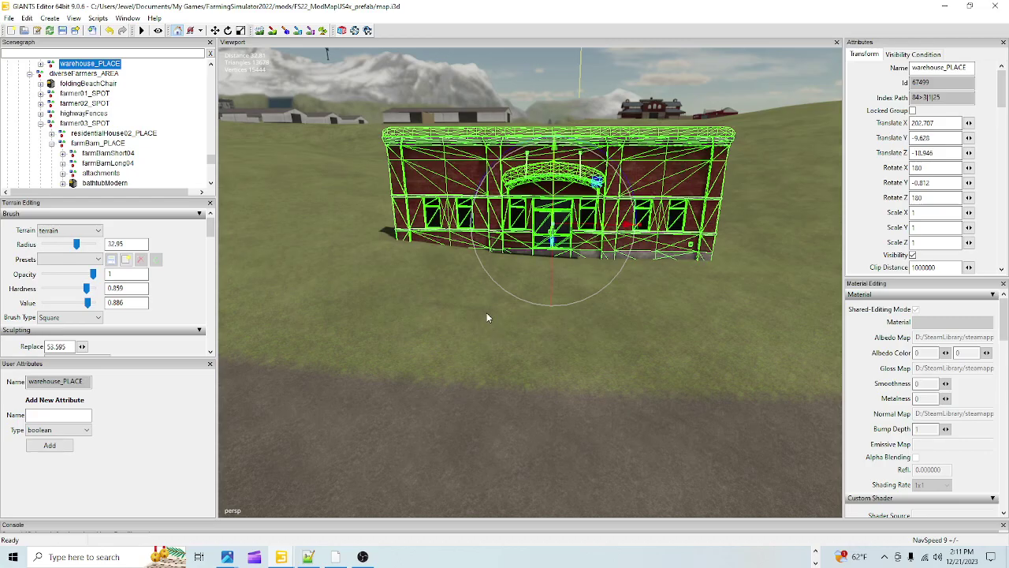
Inspect the warehouseFront and warehouse parts of the placed copy and how the building sits on the ground
left_click(449, 261)
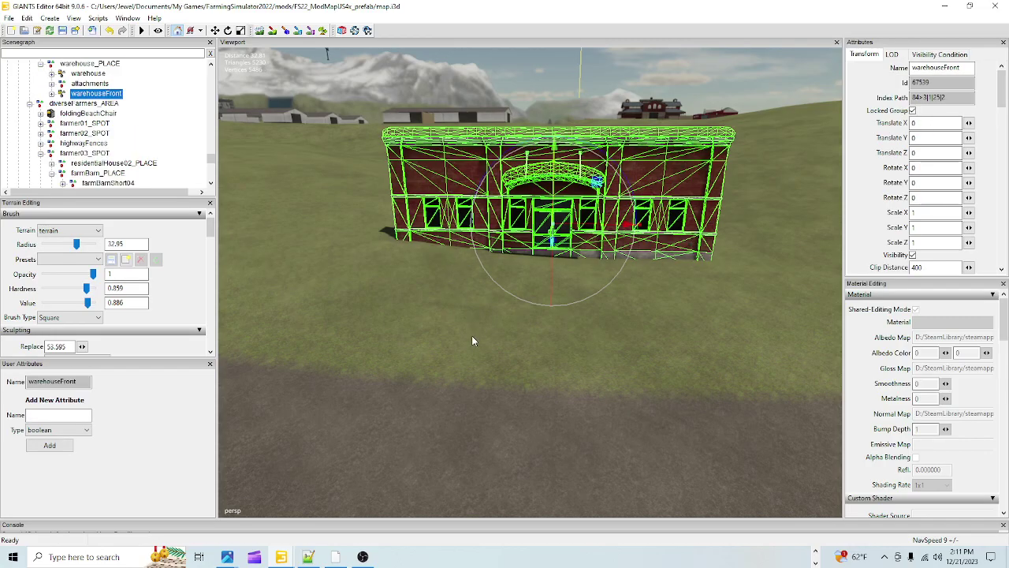
right_click_drag(471, 335, 446, 368)
scroll(585, 285, "down", 4)
scroll(447, 368, "up", 6)
right_click_drag(581, 130, 480, 389)
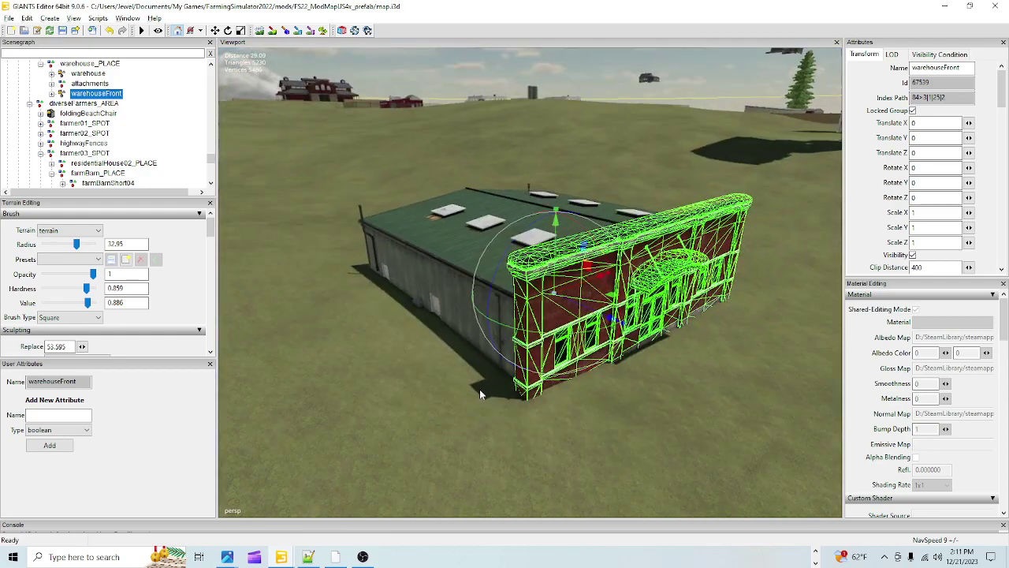
left_click(446, 264)
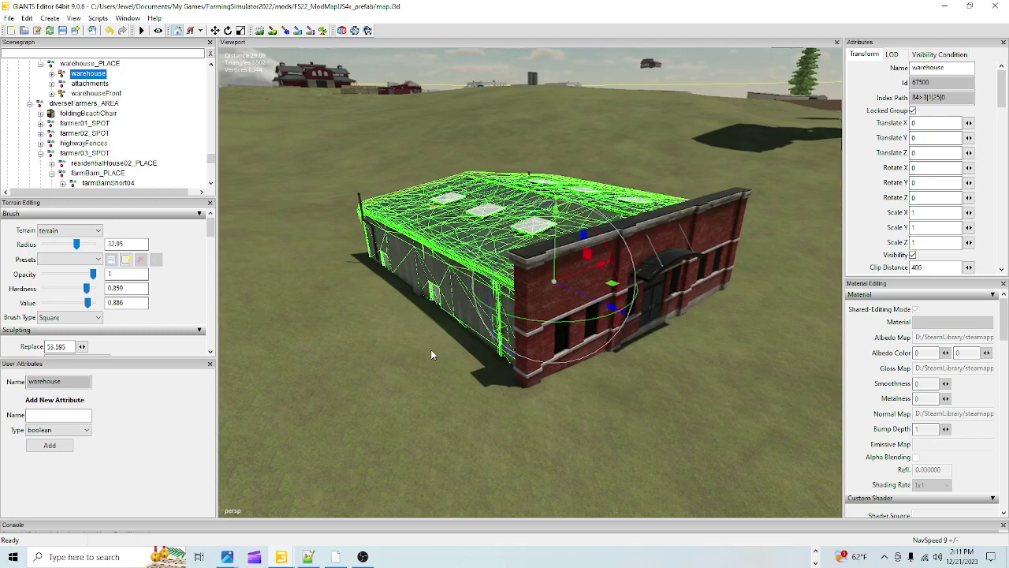
right_click_drag(430, 350, 519, 387)
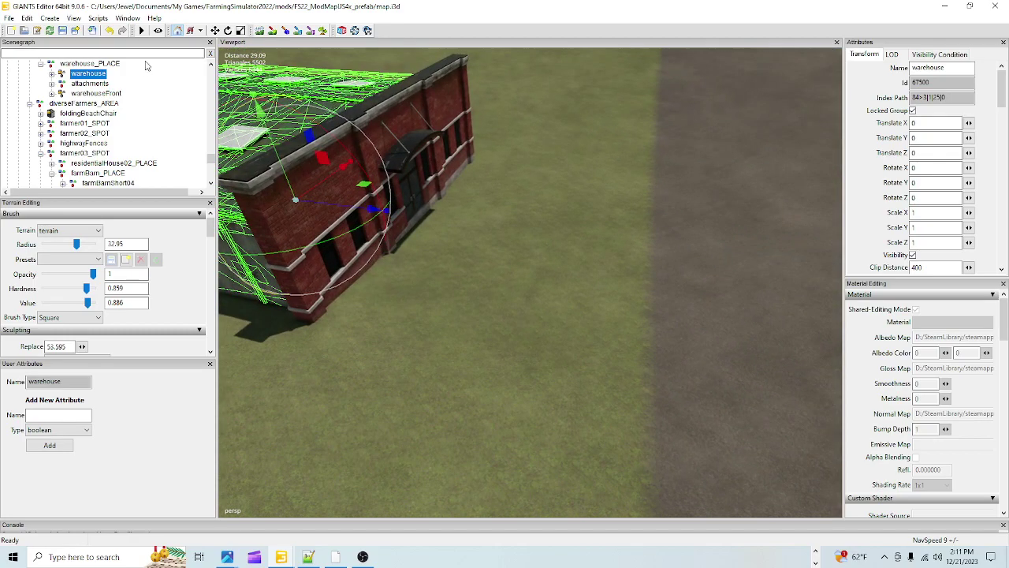
Move the whole warehouse_PLACE copy farther back from the road, to about X 203.023 and Z 3.372
scroll(110, 103, "up", 1)
left_click(108, 94)
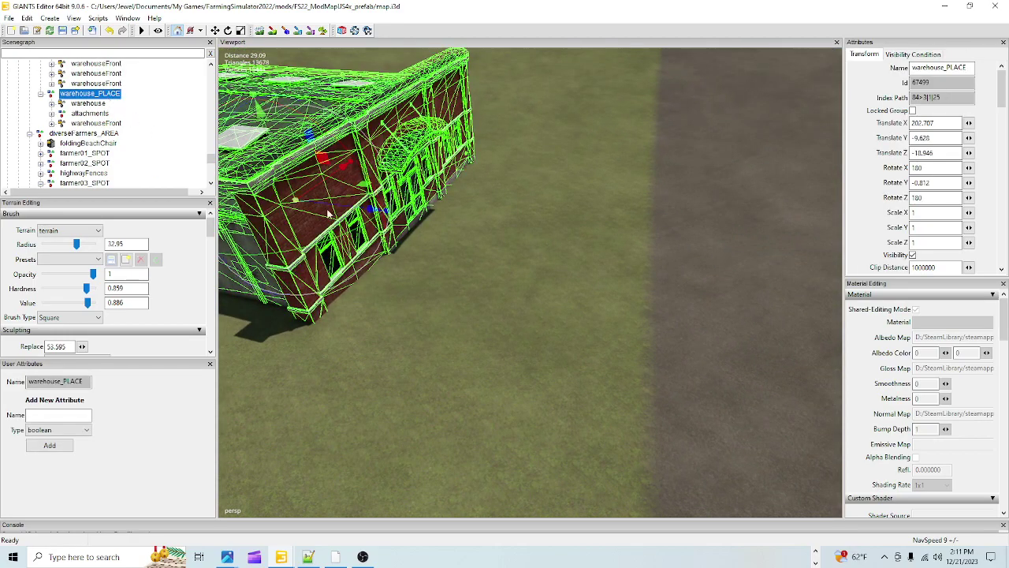
right_click_drag(439, 273, 316, 182)
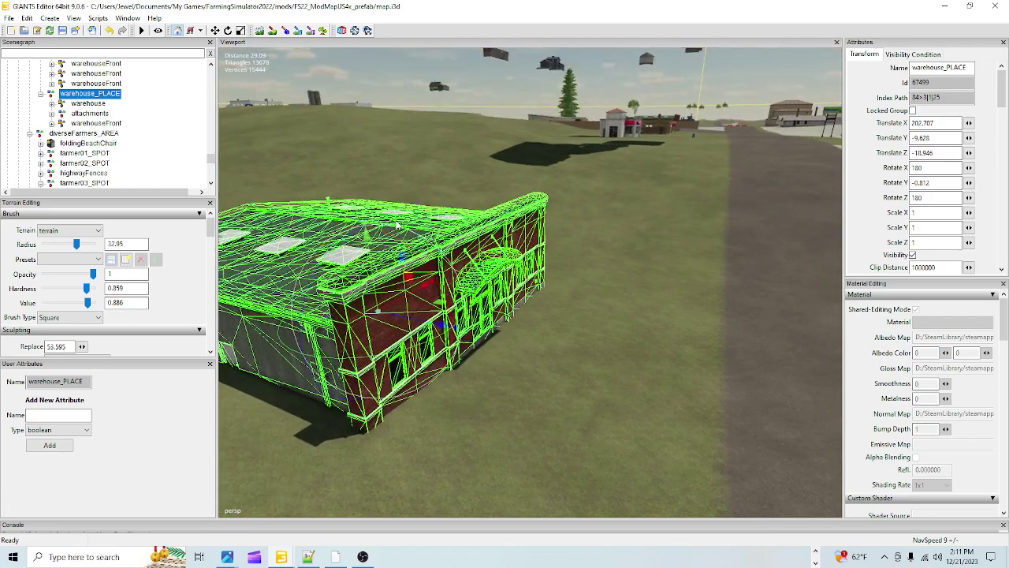
scroll(161, 142, "up", 2)
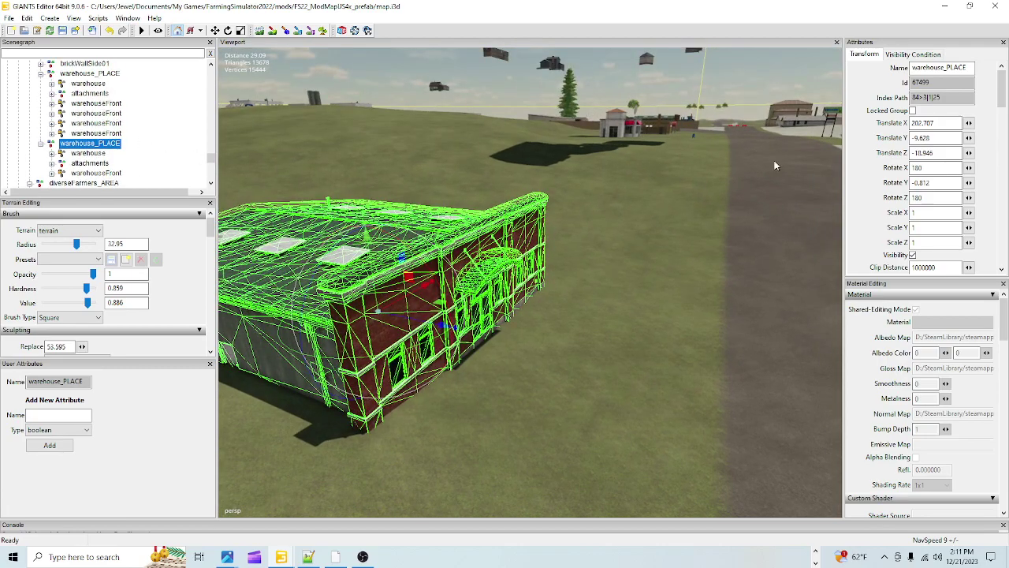
right_click_drag(775, 162, 607, 309)
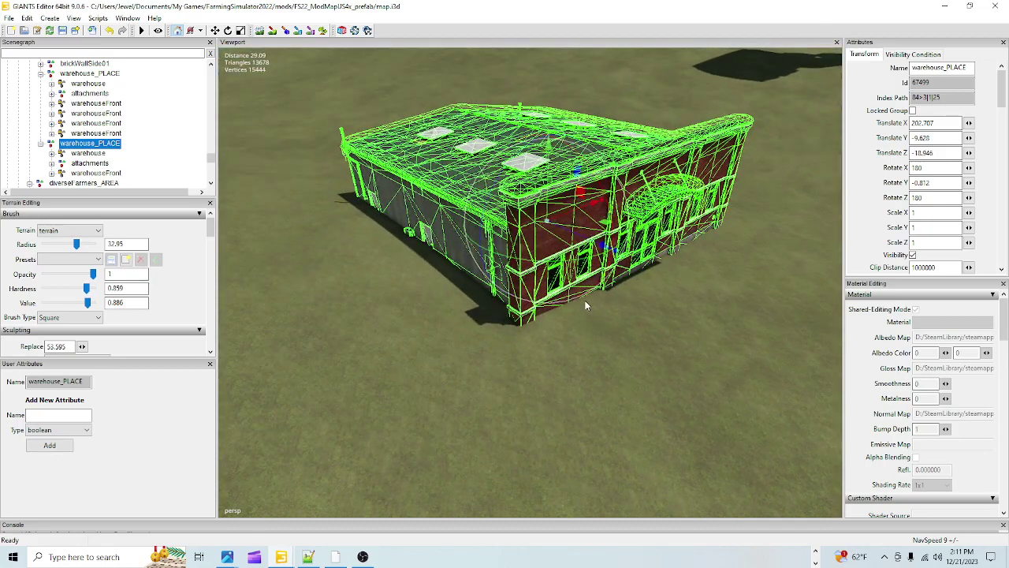
right_click_drag(576, 266, 615, 379)
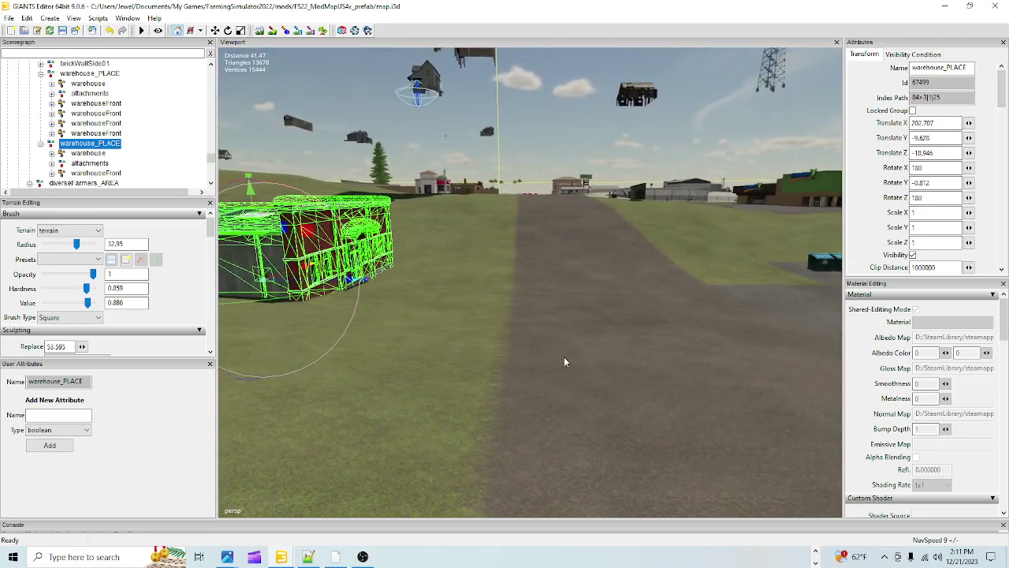
left_click_drag(339, 281, 204, 247)
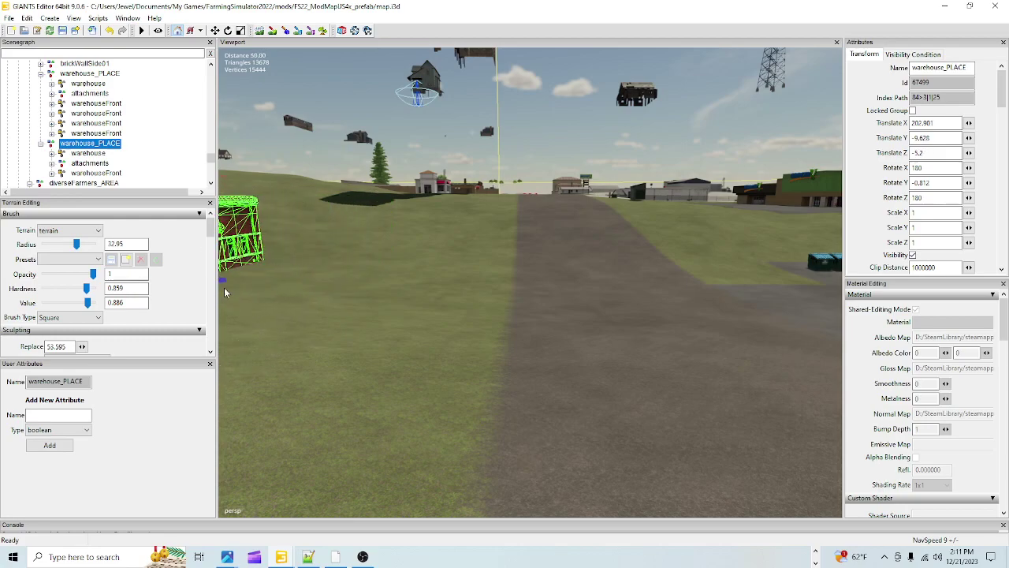
right_click_drag(497, 384, 411, 358)
left_click_drag(294, 304, 223, 276)
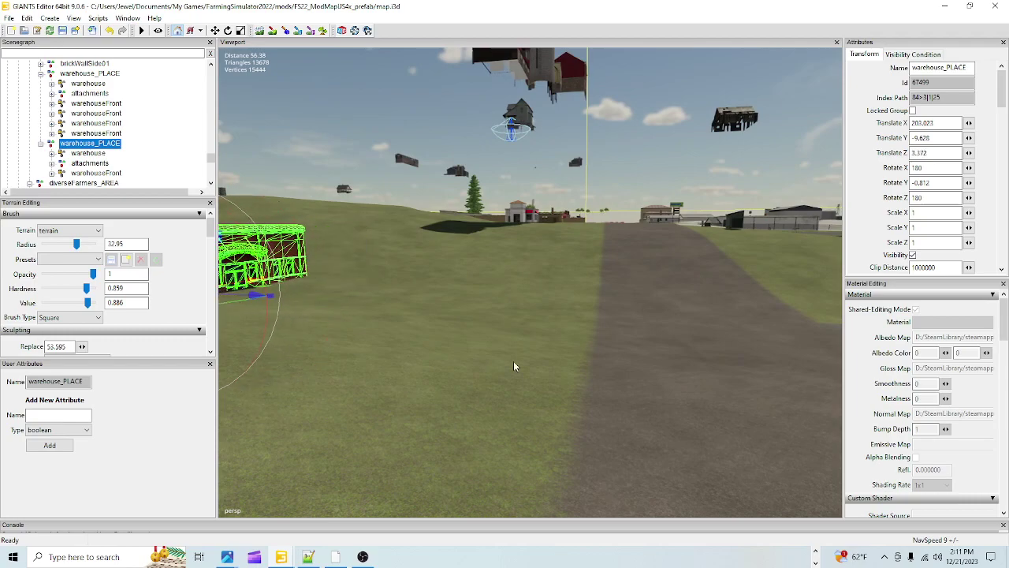
Activate terrain sculpting in front of the warehouse and reduce the square brush radius to 9.45
right_click_drag(513, 366, 438, 330)
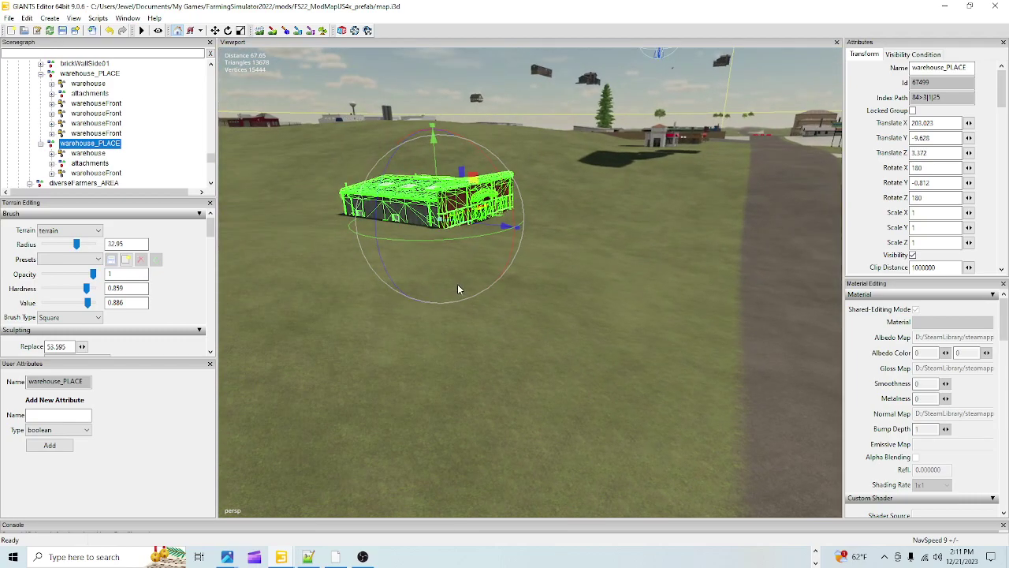
right_click_drag(458, 288, 541, 387)
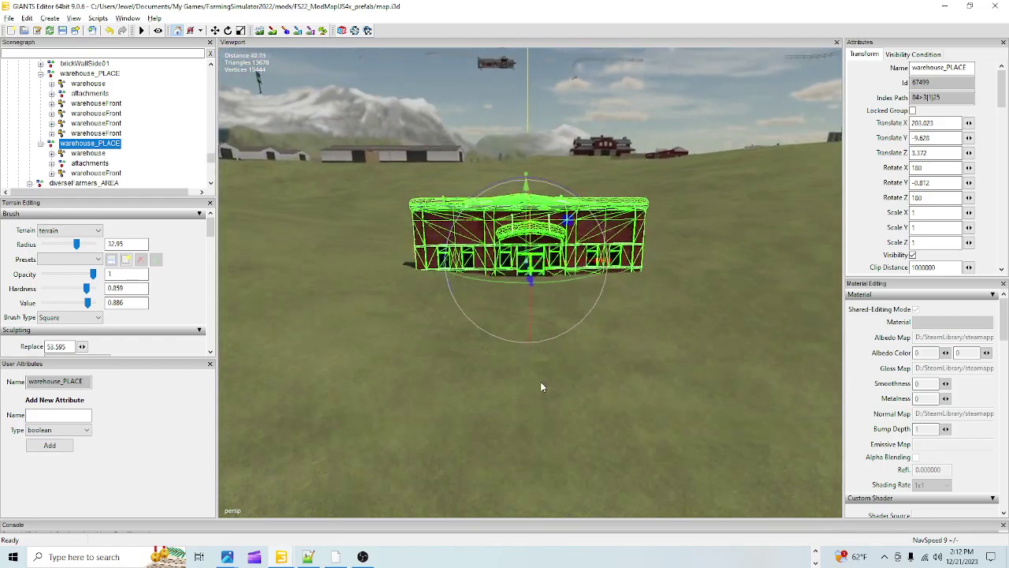
scroll(541, 386, "down", 4)
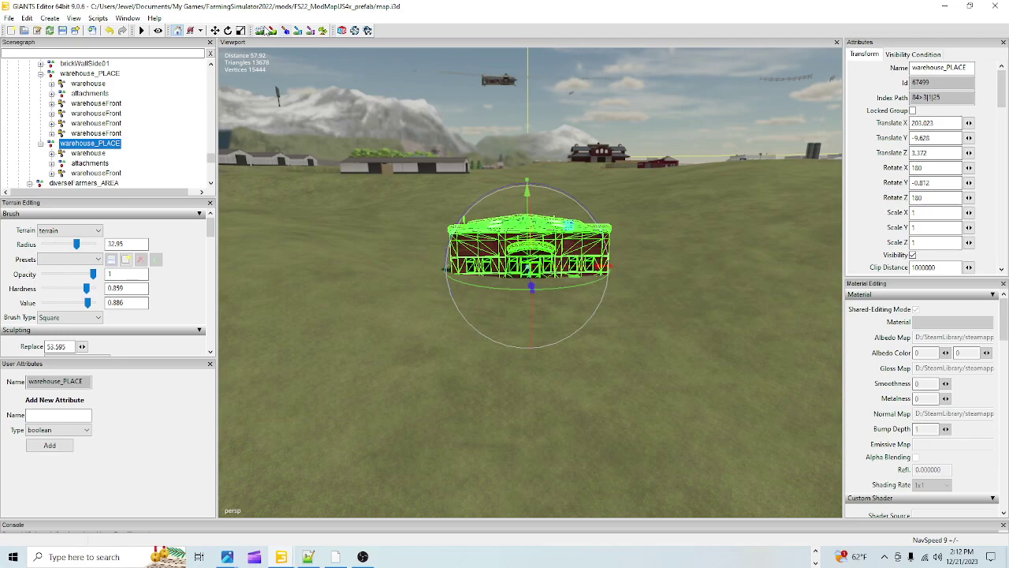
left_click(260, 31)
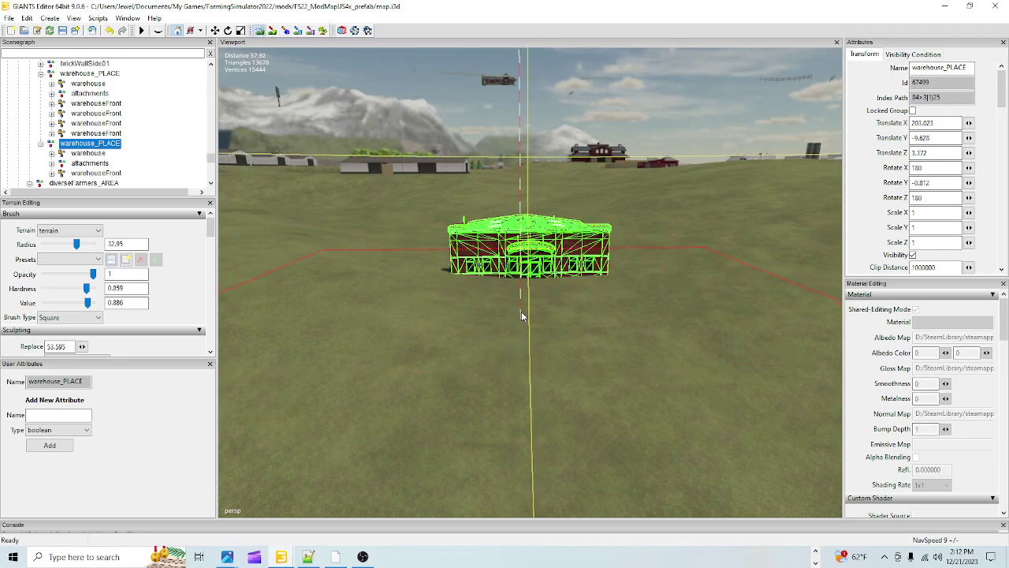
scroll(539, 331, "down", 8)
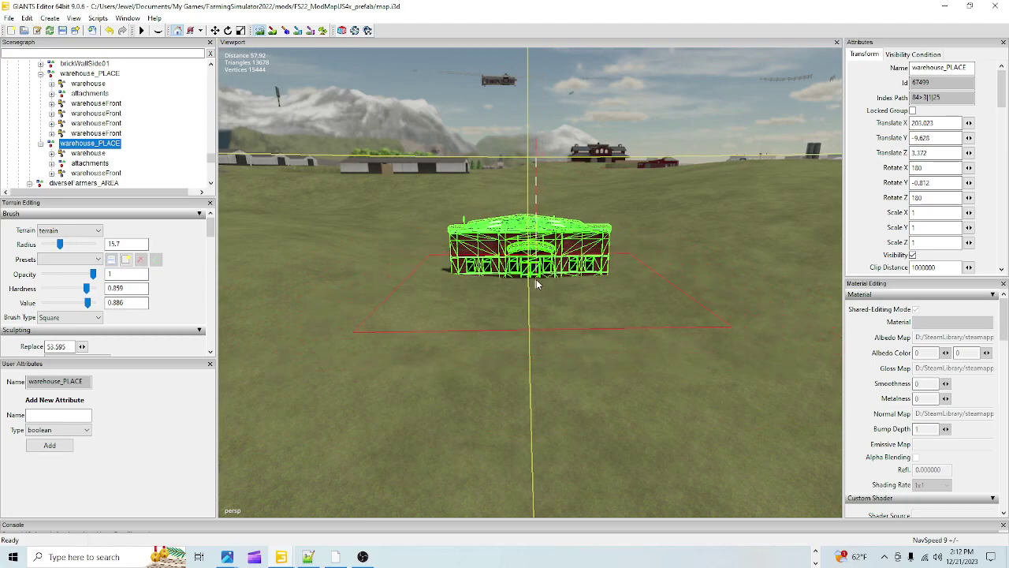
scroll(535, 285, "down", 3, "ctrl")
scroll(524, 315, "down", 2, "ctrl")
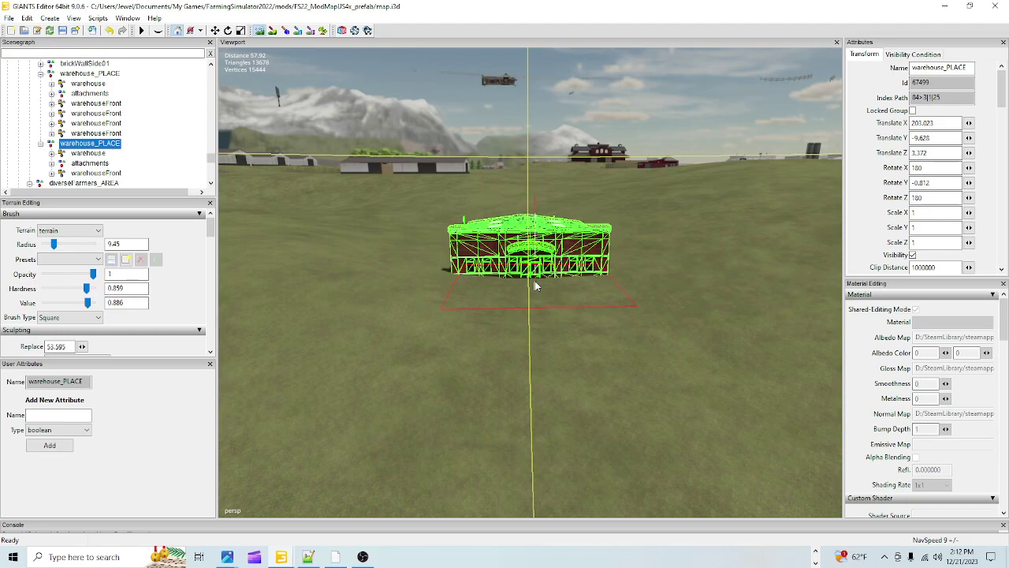
Pick the ground height in front of the warehouse as the sculpting replace value of 48.949 and check the brush actions
key("r")
scroll(173, 306, "down", 2)
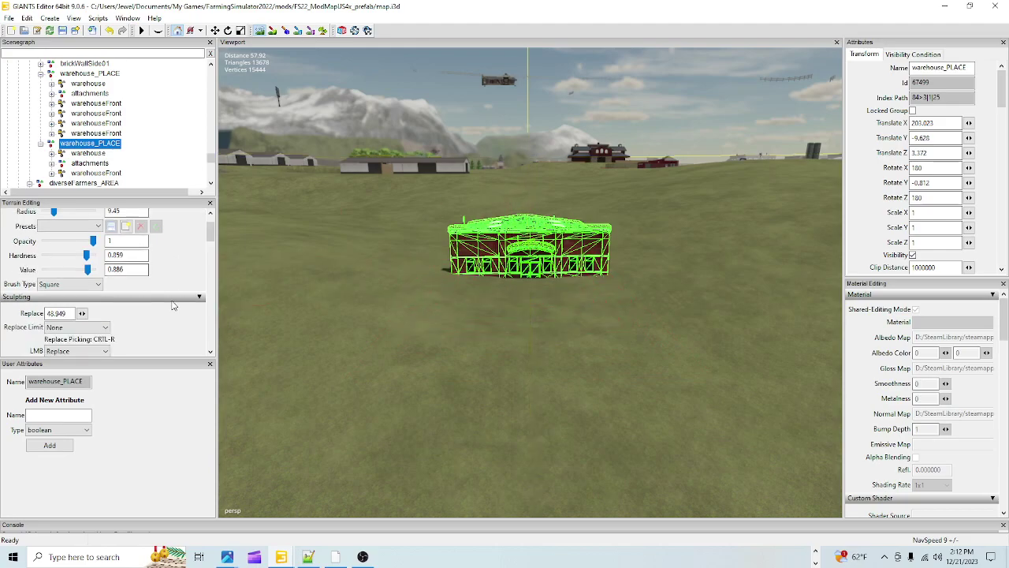
scroll(146, 328, "down", 2)
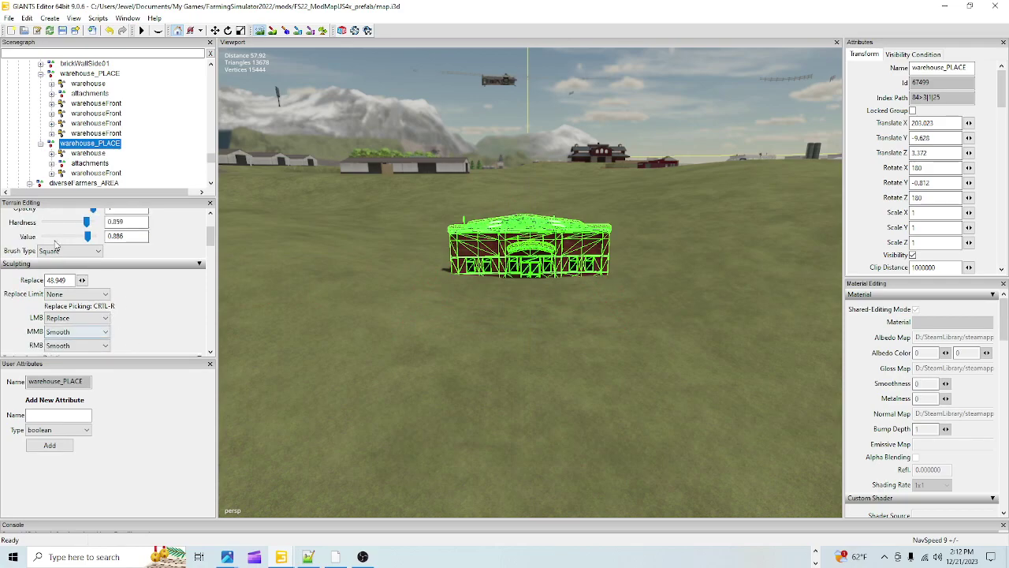
scroll(146, 321, "up", 2)
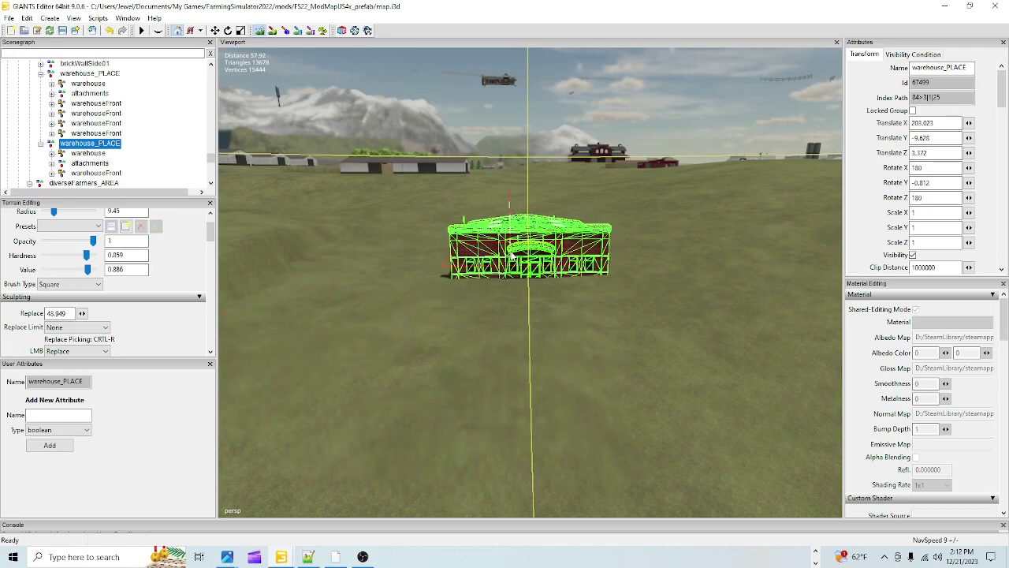
Level the hilly ground beside and behind the warehouse to the 48.949 replace height with the square brush
left_click_drag(626, 314, 613, 240)
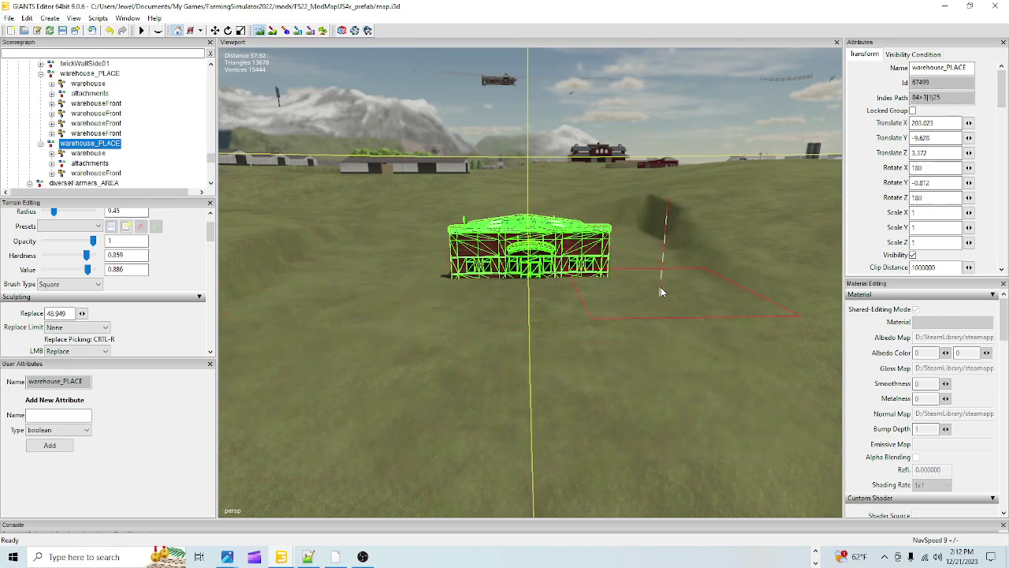
mouse_move(660, 291)
left_mouse_down()
mouse_move(654, 260)
mouse_move(710, 338)
left_mouse_up()
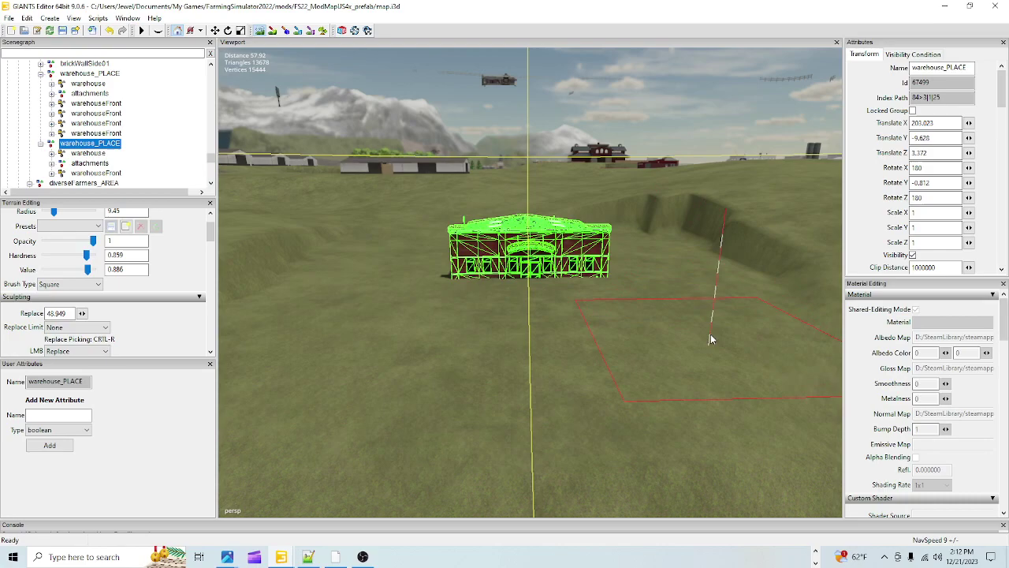
left_click_drag(569, 239, 490, 227)
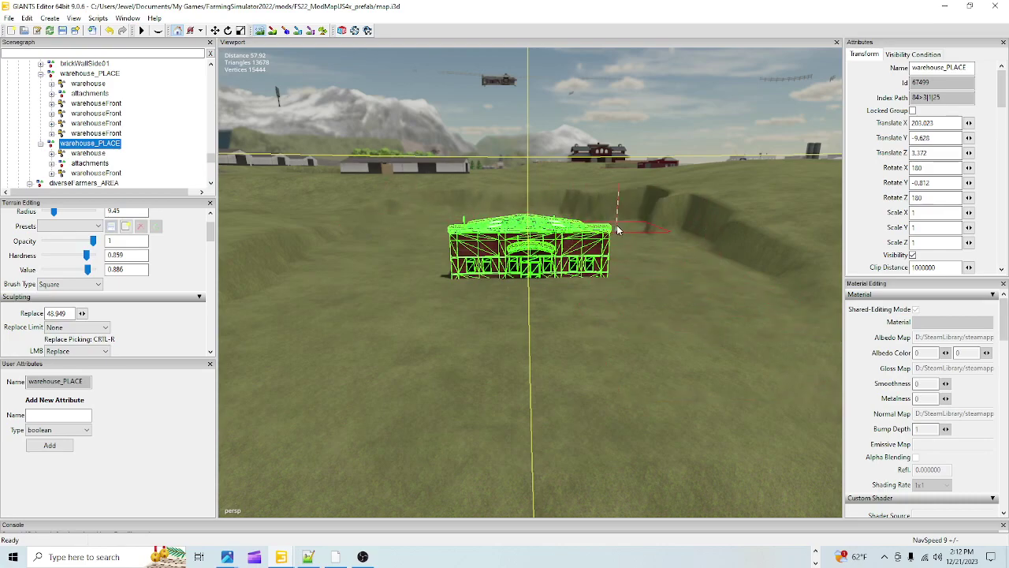
mouse_move(619, 229)
left_mouse_down()
mouse_move(635, 222)
mouse_move(425, 218)
left_mouse_up()
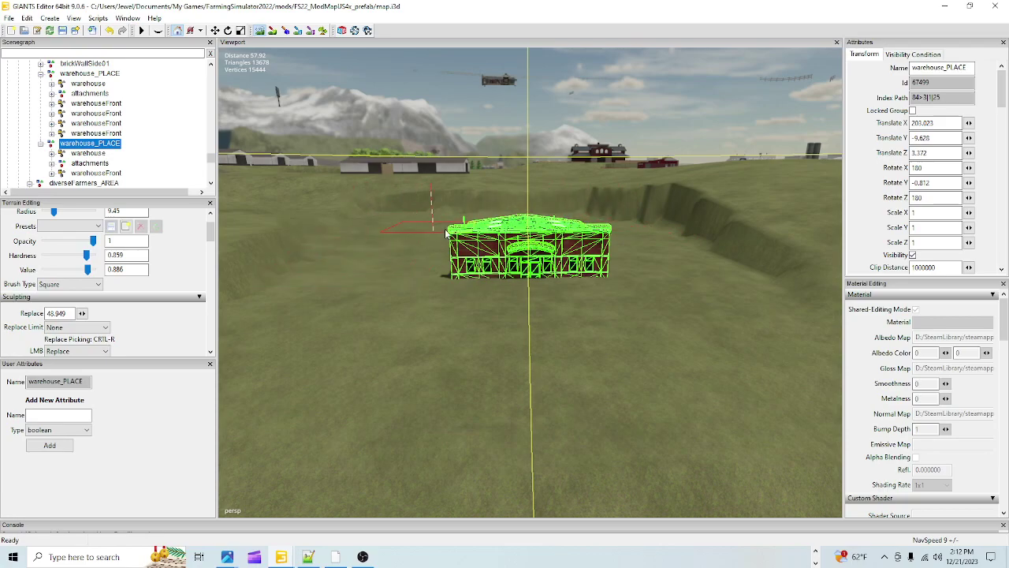
mouse_move(623, 235)
left_mouse_down()
mouse_move(623, 221)
mouse_move(610, 216)
mouse_move(563, 218)
left_mouse_up()
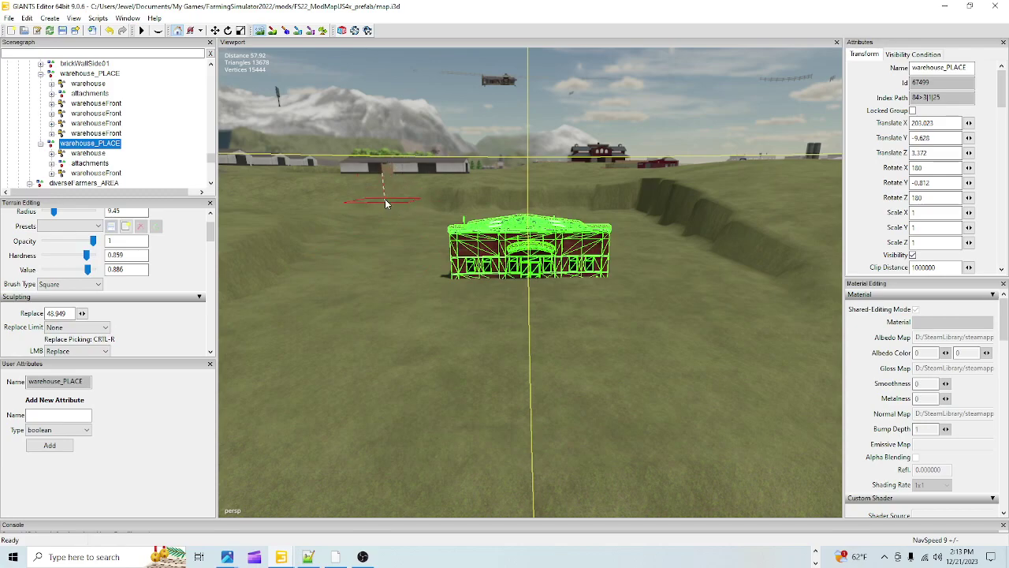
Smooth the steep banks around the levelled area behind and beside the warehouse, and turn off terrain sculpting
scroll(79, 302, "down", 2)
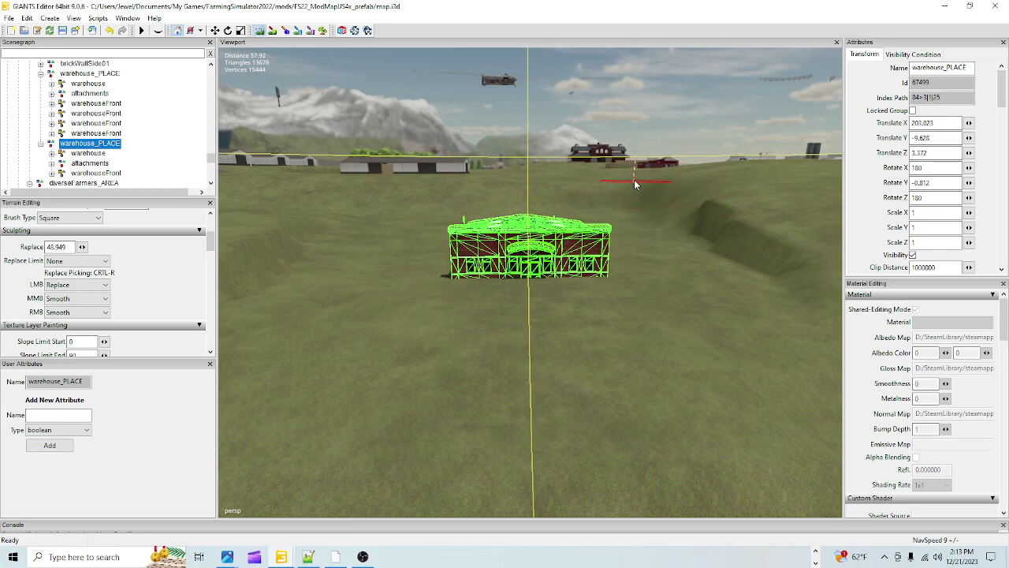
right_click_drag(715, 207, 737, 225)
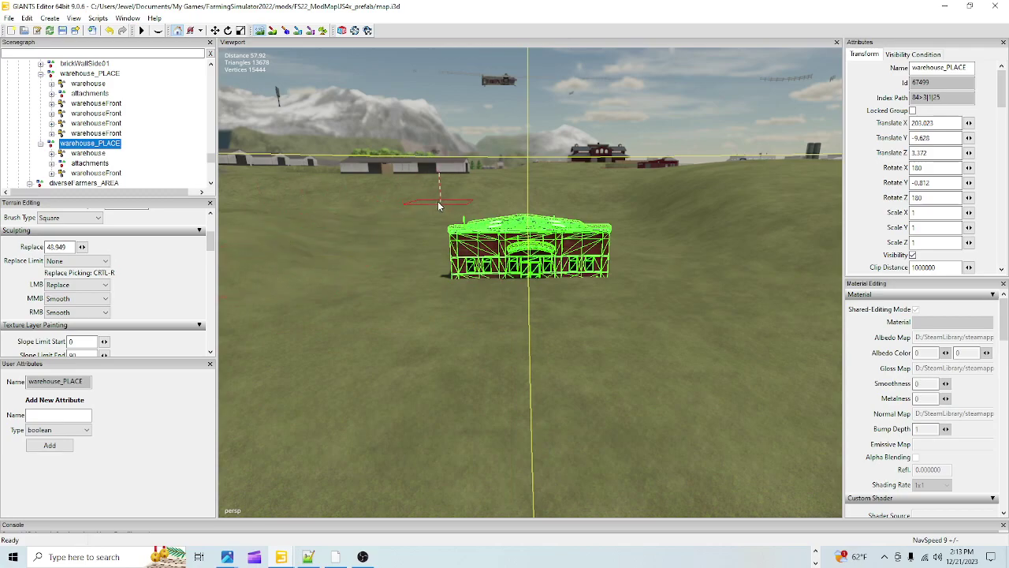
left_click(259, 31)
Undo the latest terrain sculpting strokes on the ground around the warehouse and the road
right_click_drag(689, 200, 582, 420, "alt")
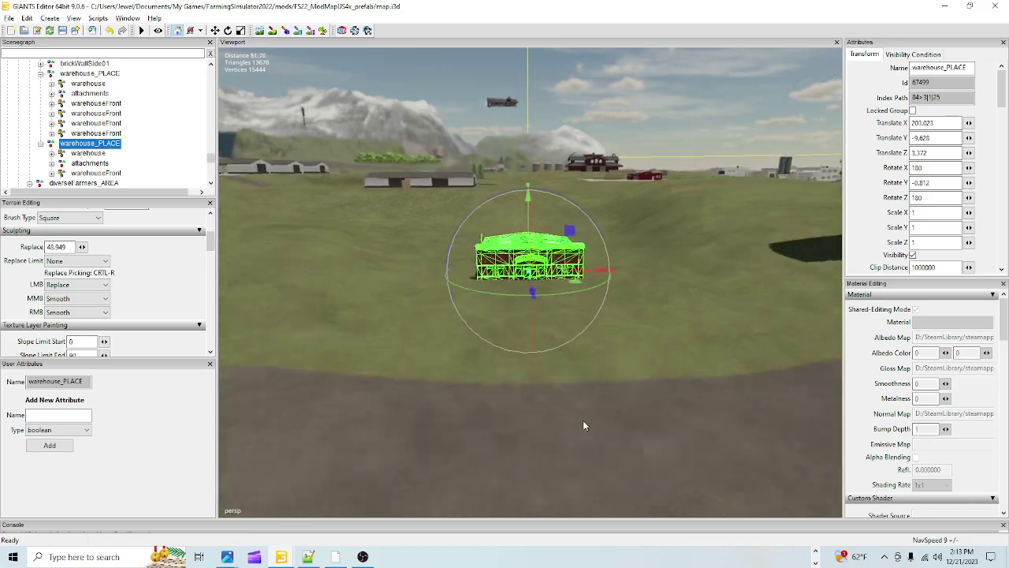
left_click_drag(583, 421, 583, 451, "alt")
right_click_drag(583, 451, 539, 64, "alt")
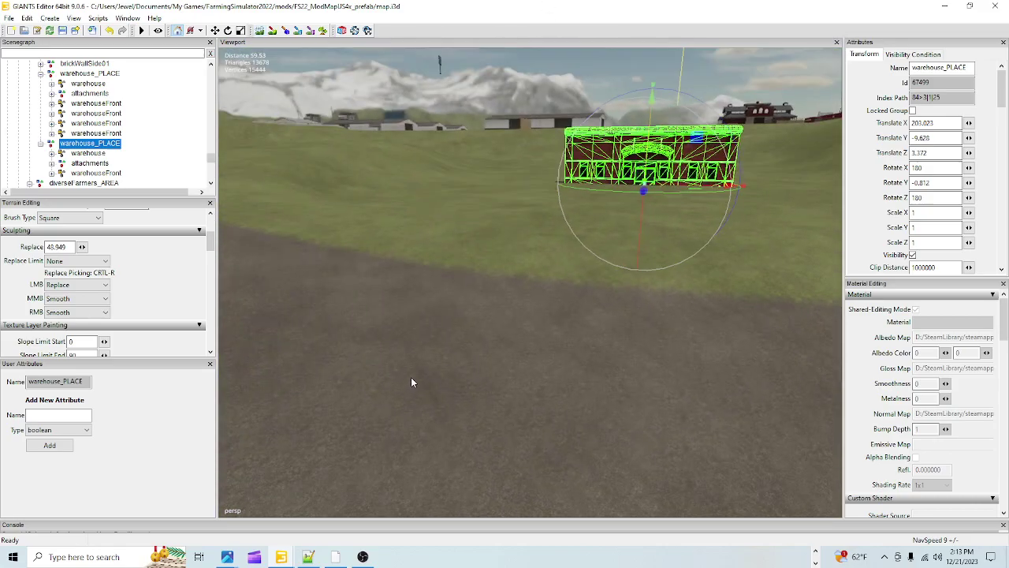
left_click_drag(411, 378, 478, 357, "alt")
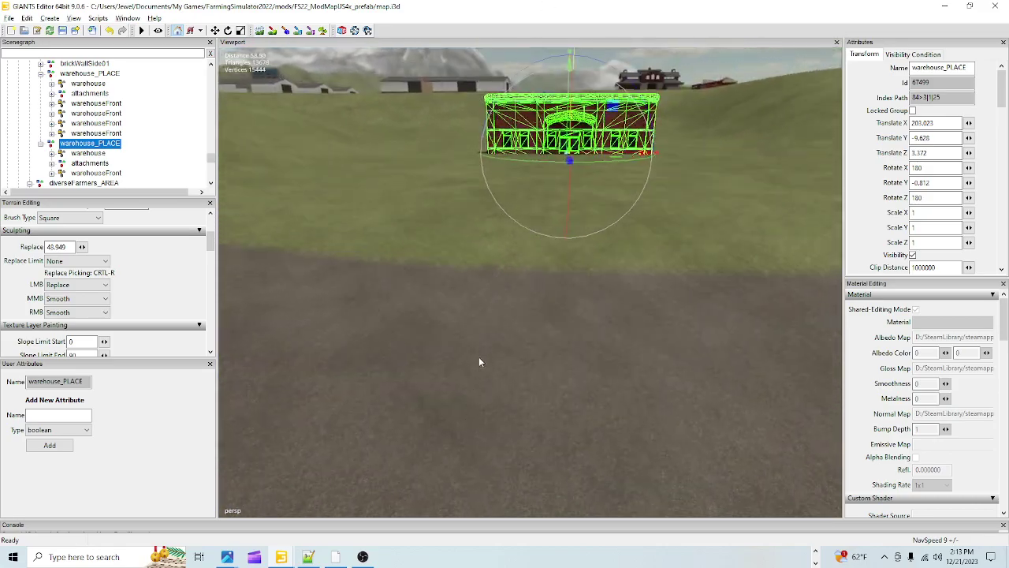
right_click_drag(480, 362, 535, 318)
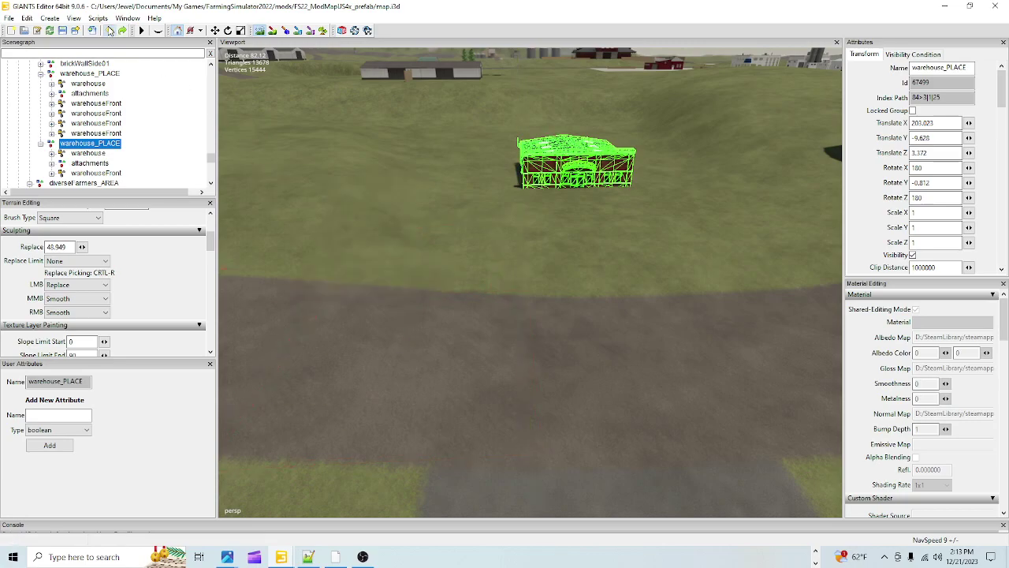
left_click(111, 30)
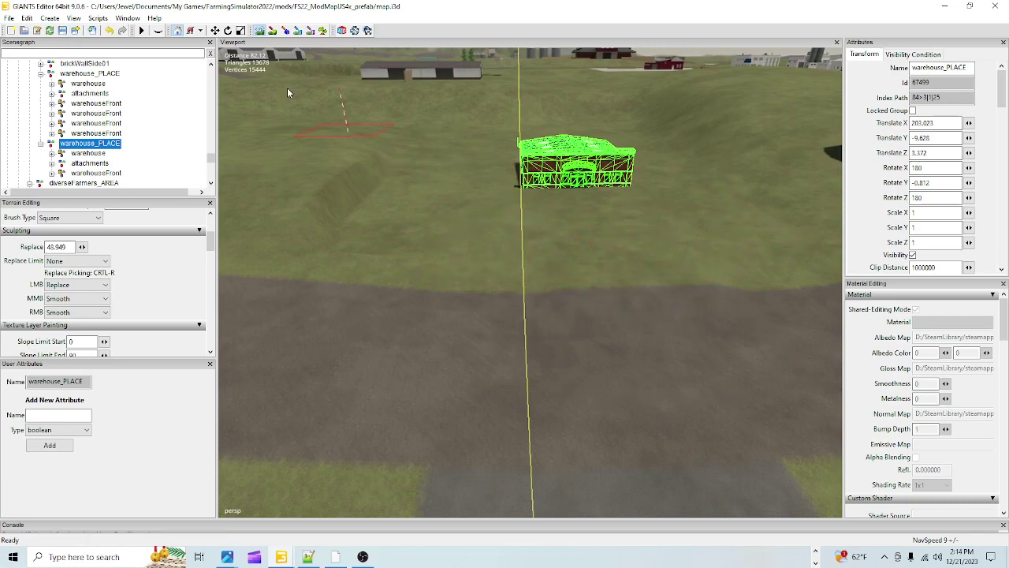
left_click(110, 31)
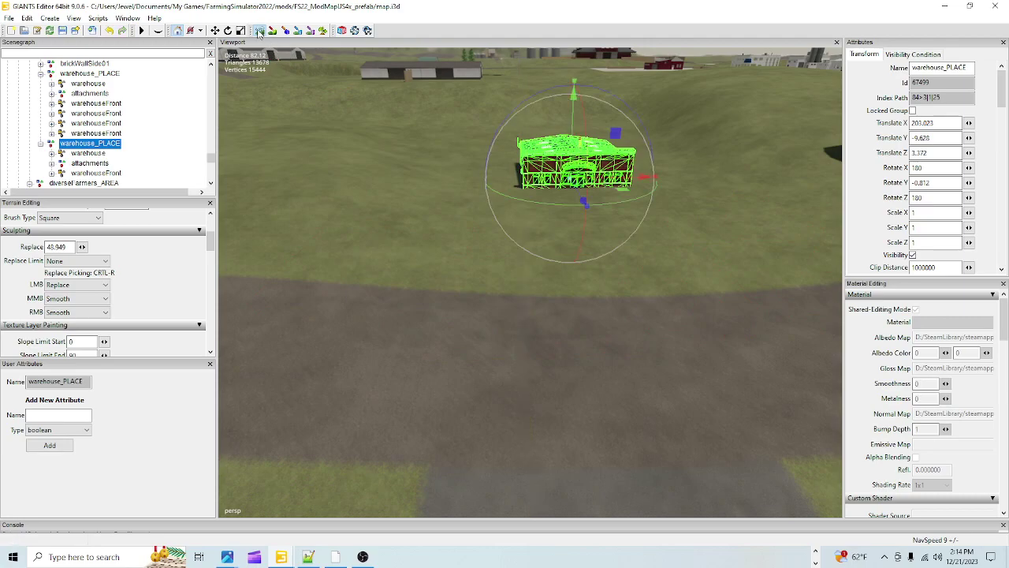
Examine how the road slopes past the warehouse and how the terrain meets it on both sides
left_click_drag(418, 426, 723, 349, "alt")
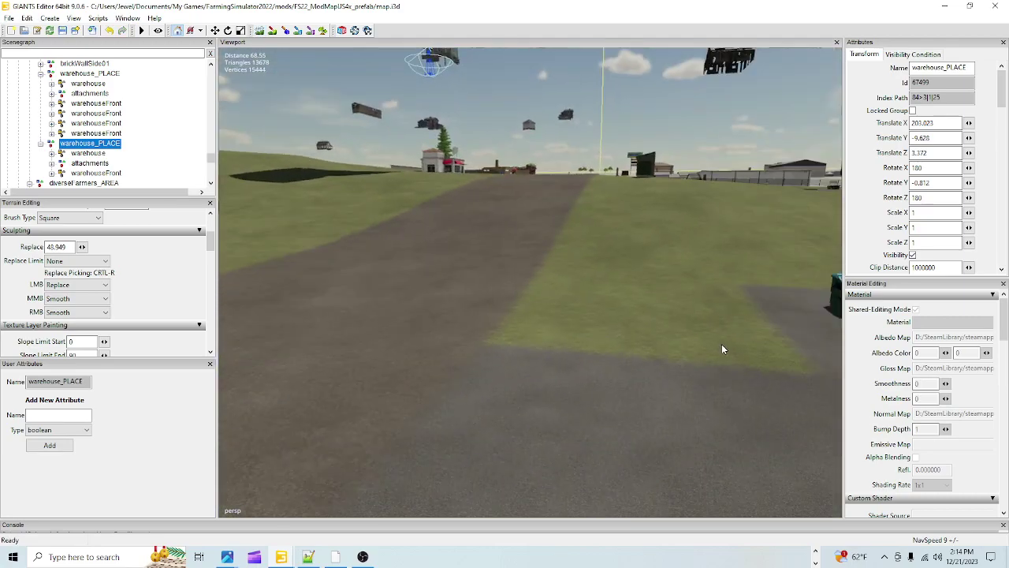
right_click_drag(722, 349, 401, 380)
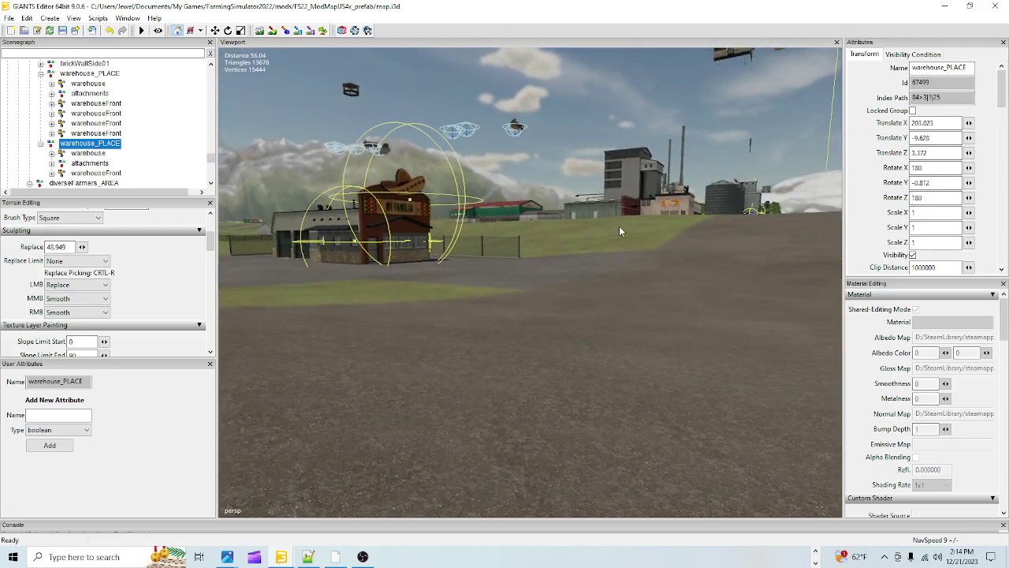
right_click_drag(439, 353, 678, 287)
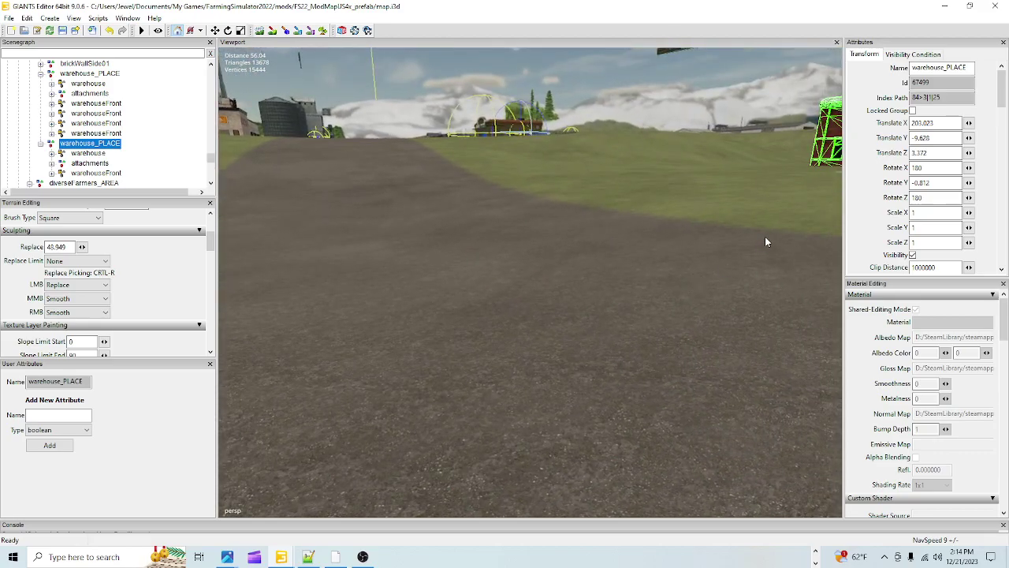
right_click_drag(519, 308, 574, 277)
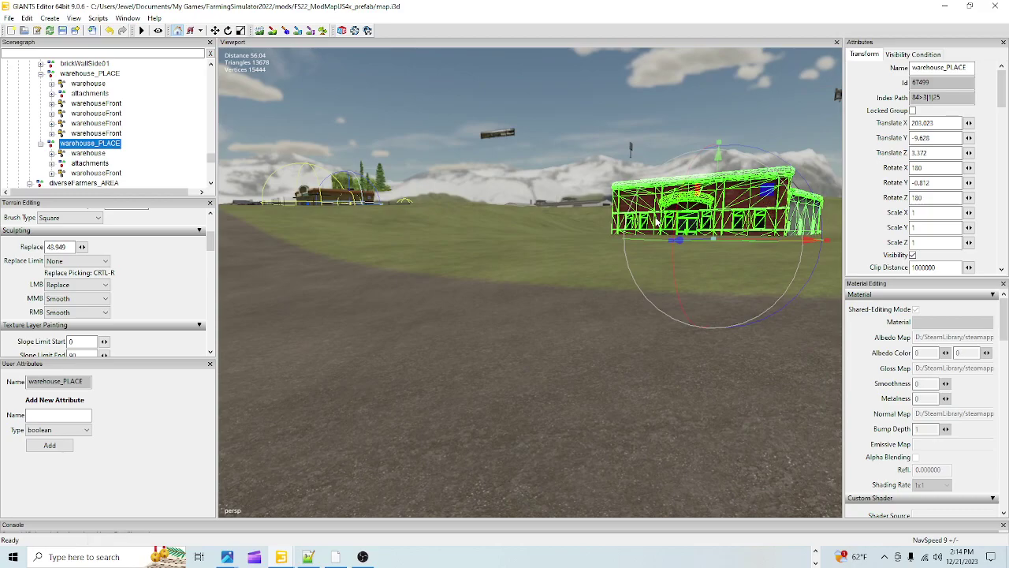
right_click_drag(486, 346, 432, 356)
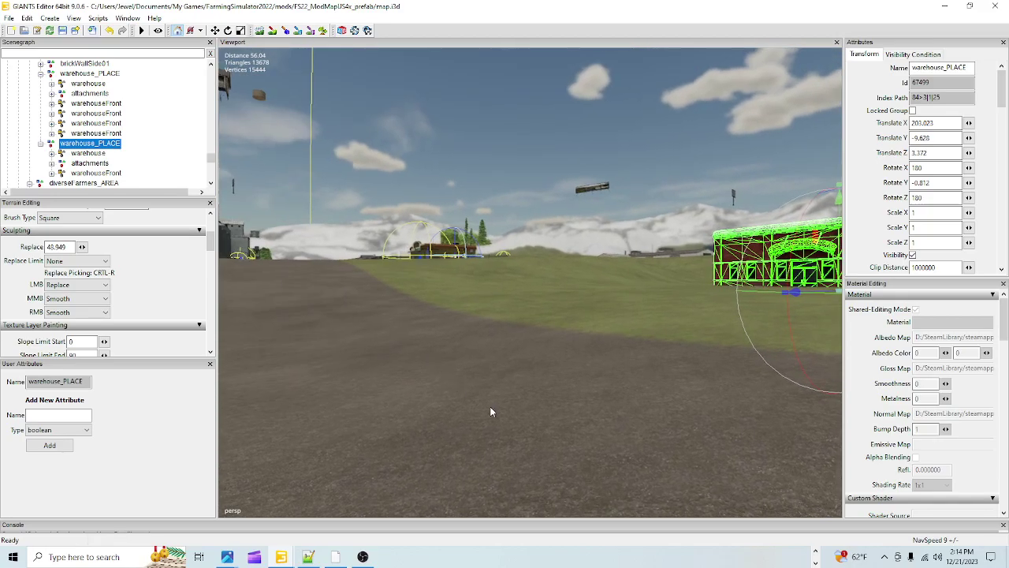
right_click_drag(489, 408, 465, 428)
left_click_drag(465, 428, 326, 467, "alt")
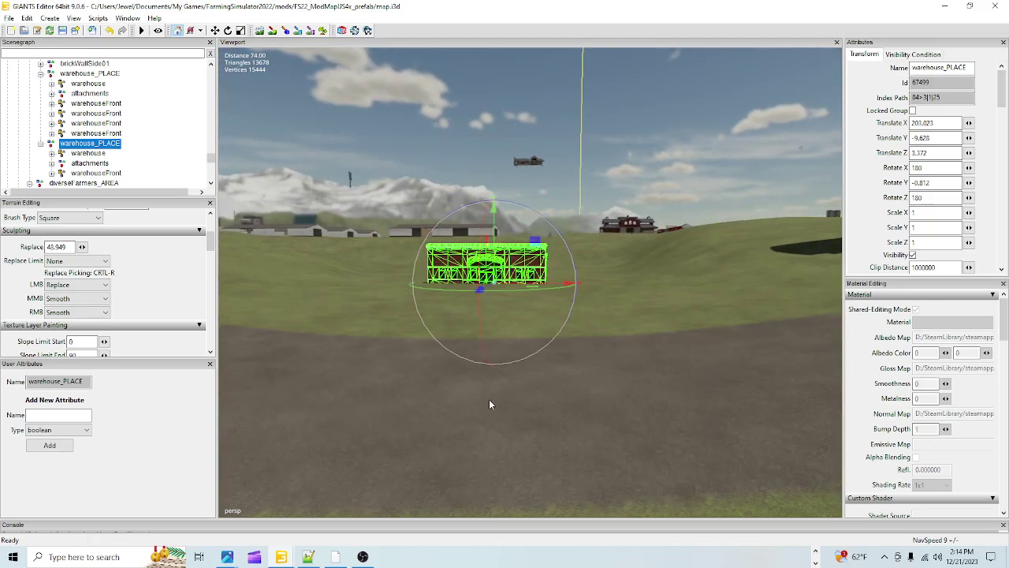
Smooth the uneven grass in front of and beside the warehouse with the terrain sculpting brush
left_click_drag(489, 400, 443, 397, "alt")
right_click_drag(442, 398, 560, 247, "alt")
left_click_drag(561, 246, 612, 367, "alt")
right_click_drag(612, 367, 393, 228, "alt")
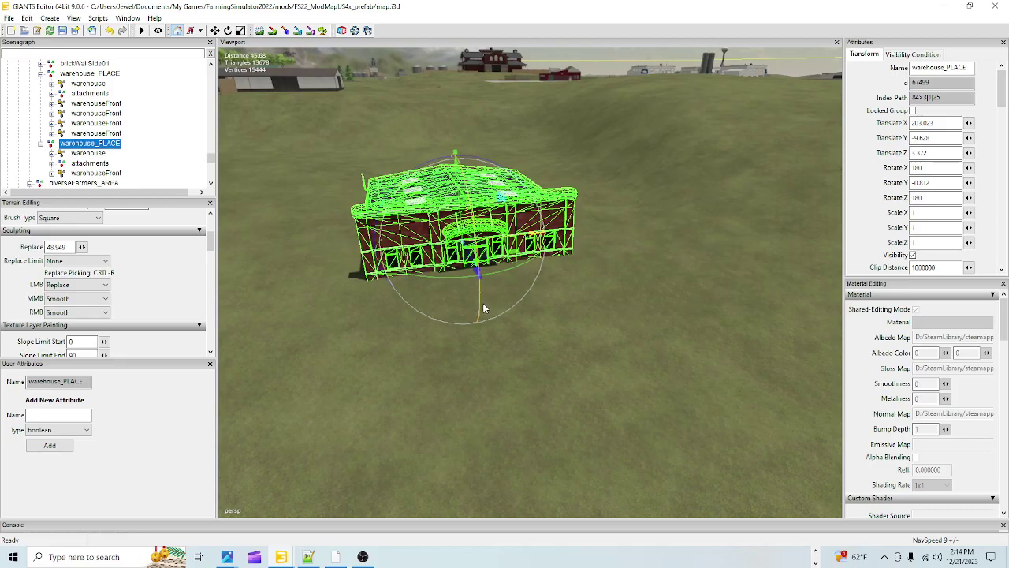
right_click_drag(505, 365, 443, 352)
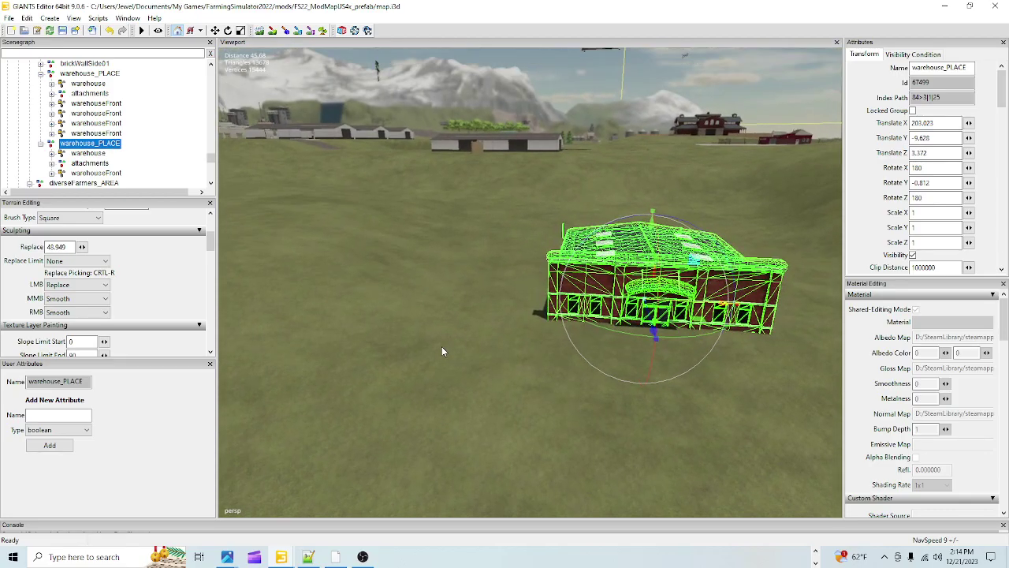
right_click_drag(327, 382, 258, 347, "alt")
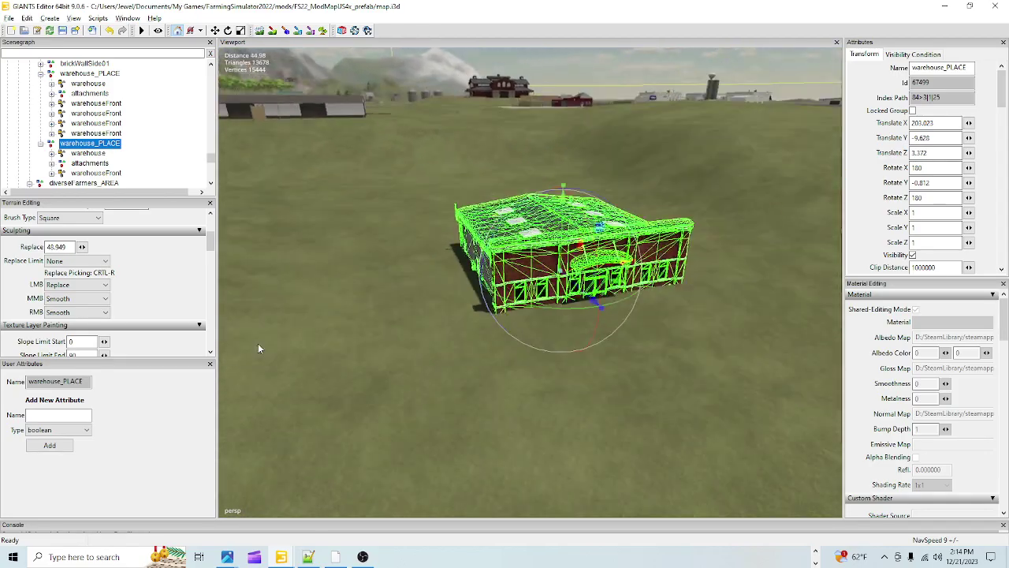
left_click_drag(258, 347, 310, 350, "alt")
right_click_drag(311, 350, 536, 292)
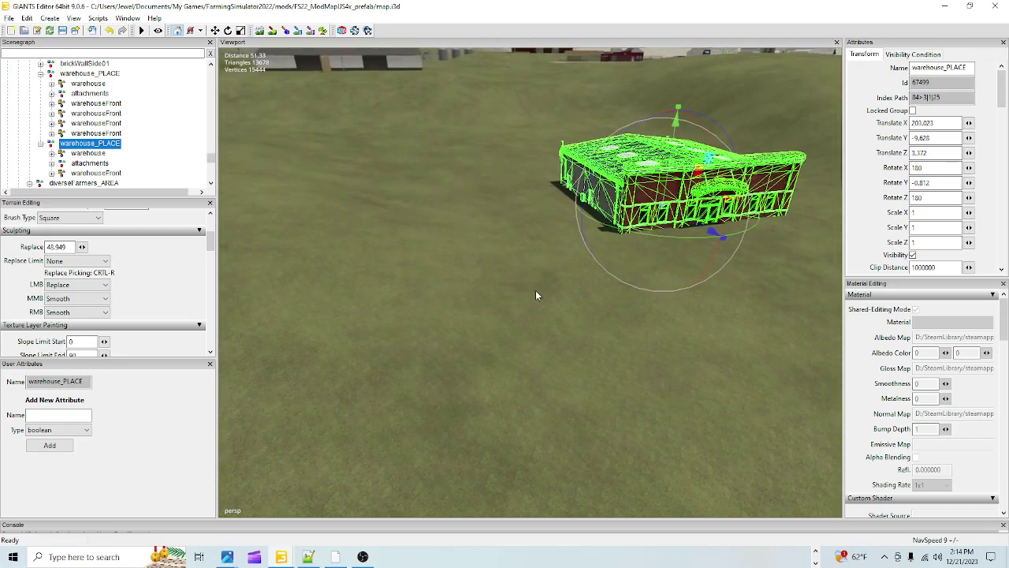
left_click(259, 30)
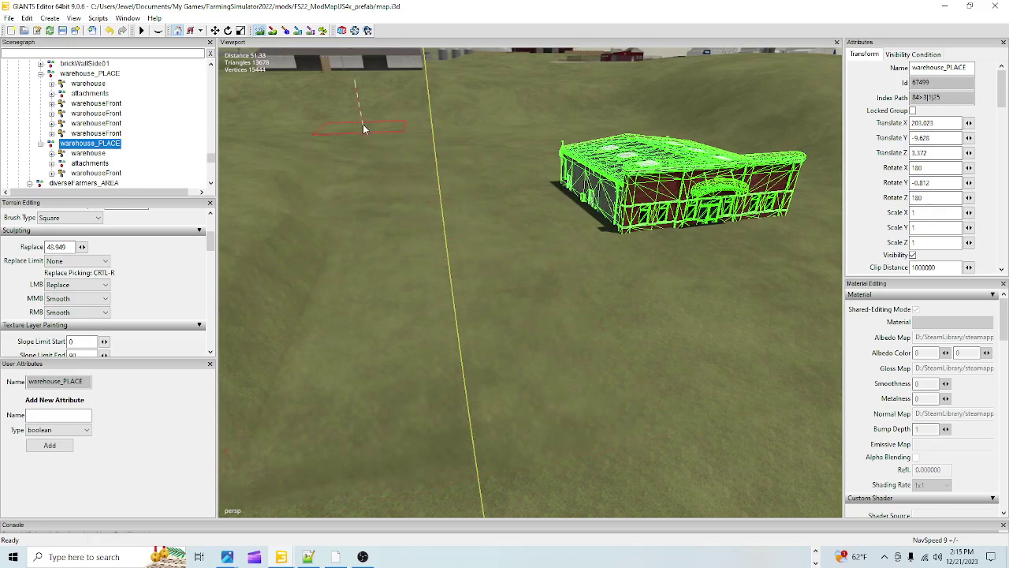
left_click(259, 32)
Smooth the remaining creases in the grass strip between the warehouse and the road
left_click_drag(339, 110, 446, 212, "alt")
right_click_drag(447, 213, 399, 405, "alt")
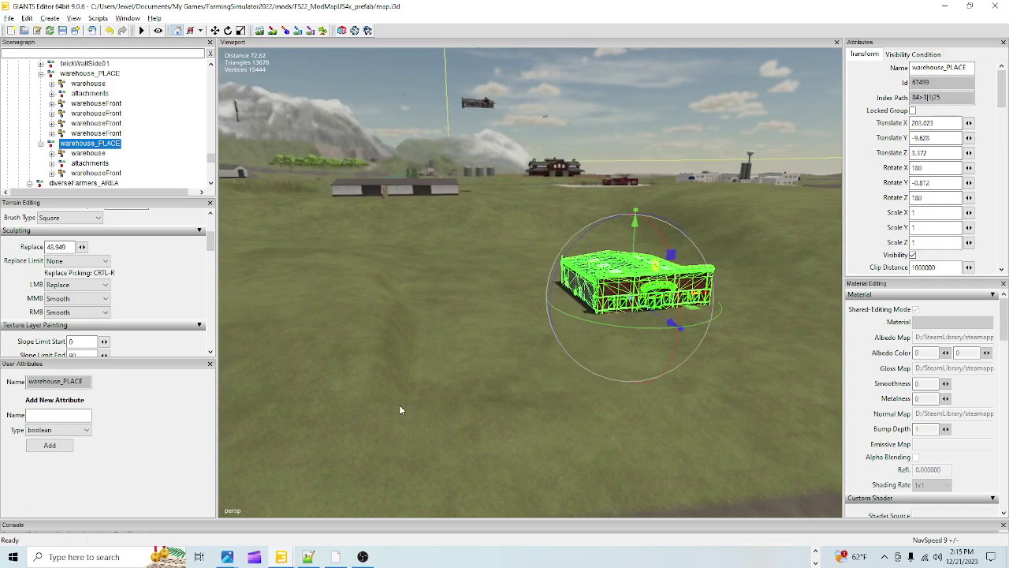
left_click_drag(399, 405, 508, 365, "alt")
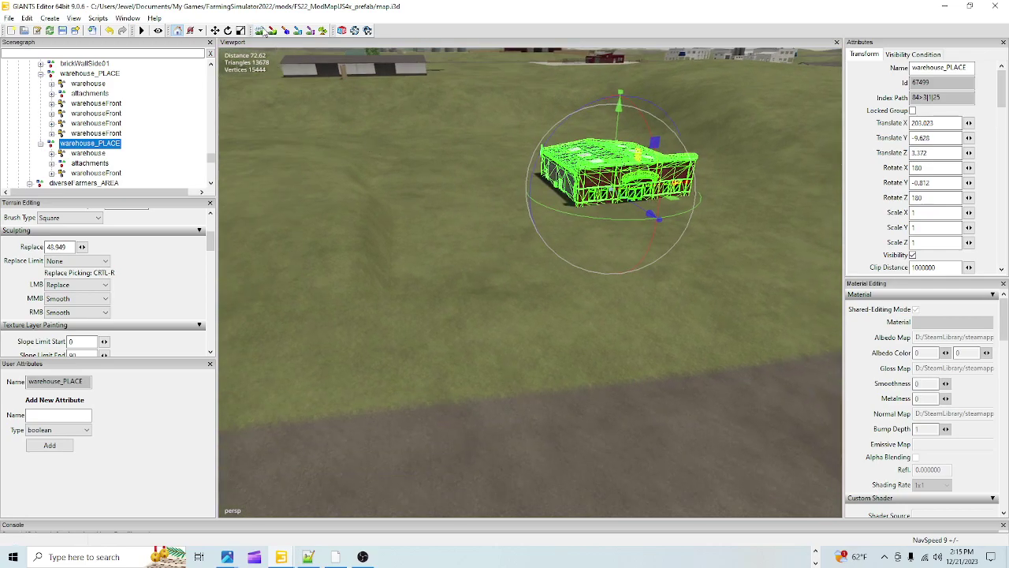
left_click(265, 30)
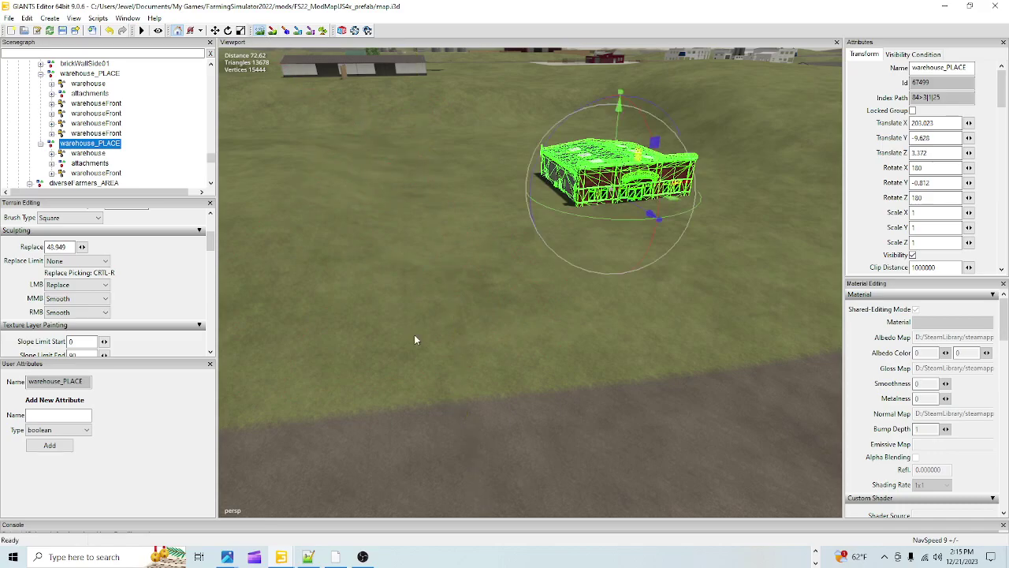
Examine the sculpted terrain around the warehouse and the open land behind it from several sides
mouse_move(417, 340)
left_mouse_down("alt")
mouse_move(386, 378)
mouse_move(493, 319)
mouse_move(417, 335)
left_mouse_up("alt")
scroll(530, 293, "up", 3)
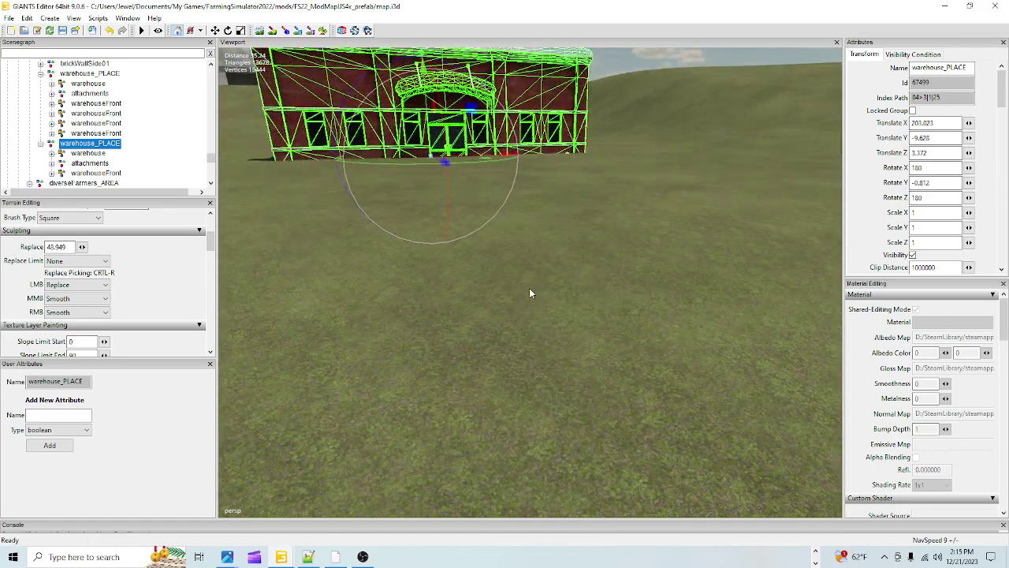
right_click_drag(529, 293, 285, 321)
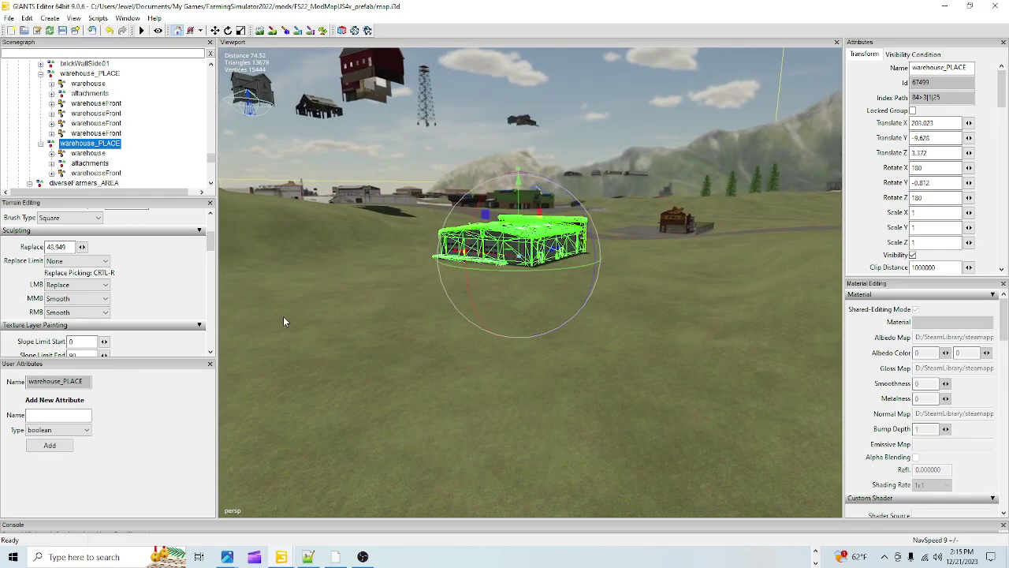
right_click_drag(462, 367, 495, 316)
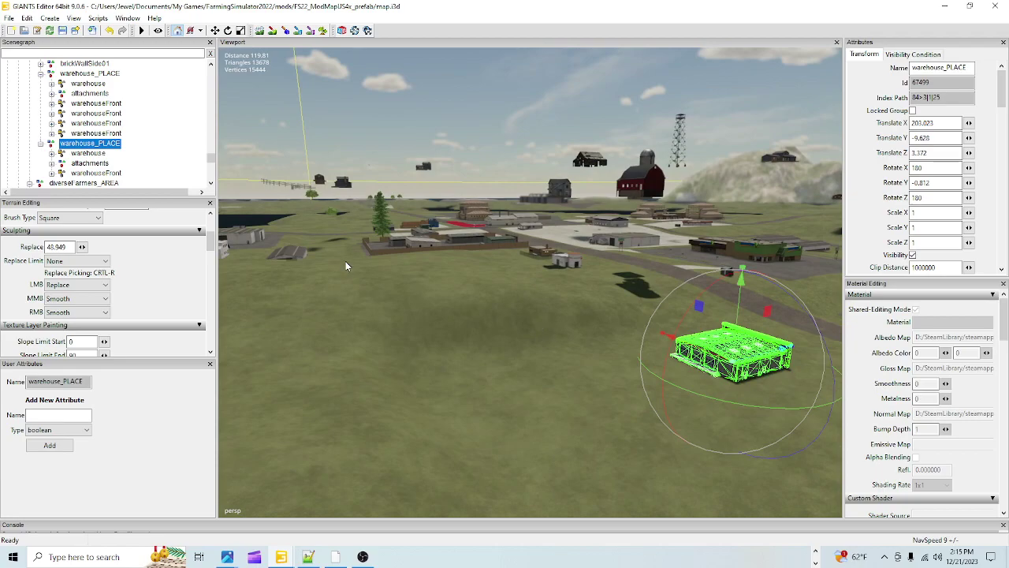
right_click_drag(409, 388, 550, 300)
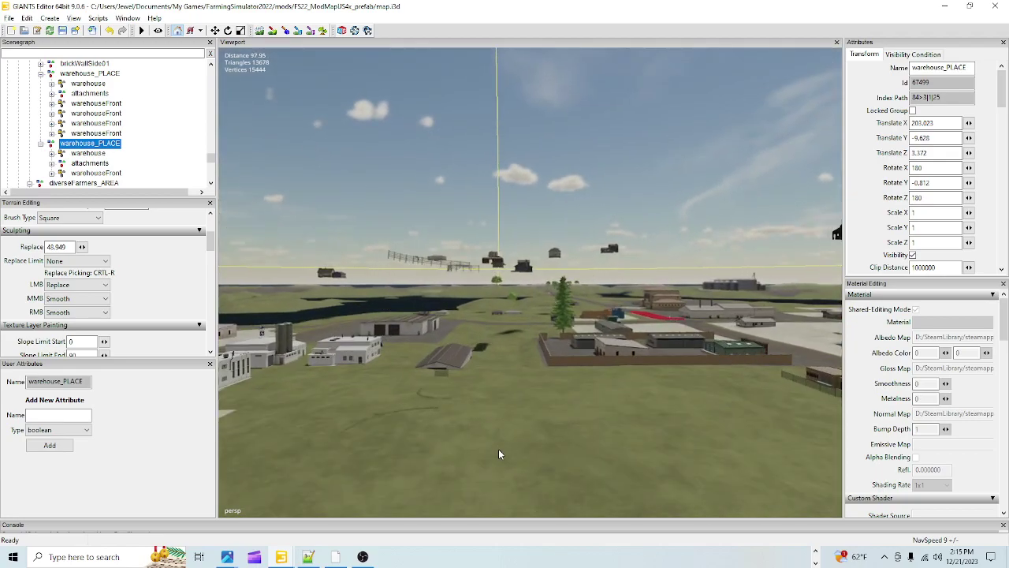
right_click_drag(513, 363, 534, 227)
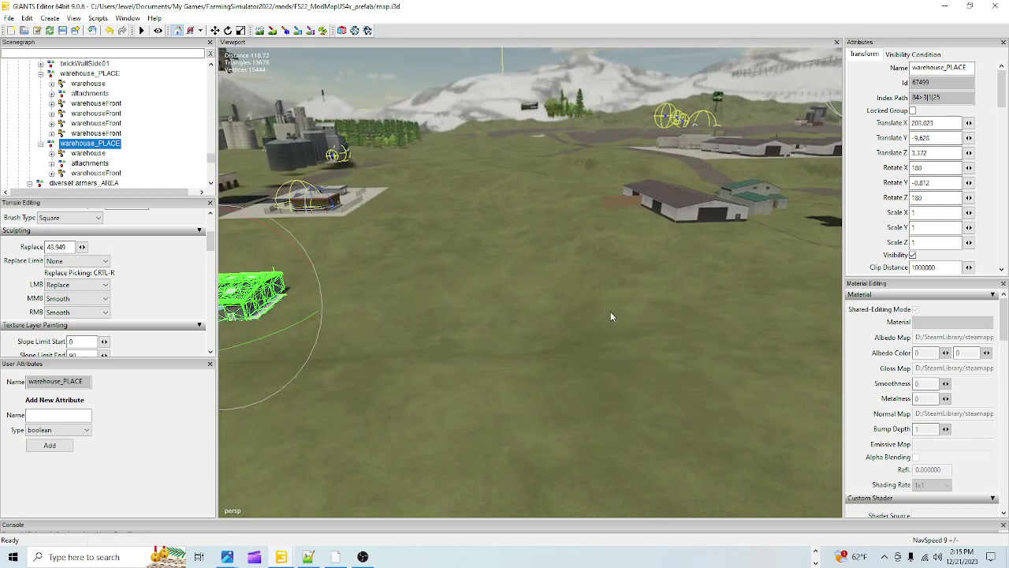
right_click_drag(610, 312, 650, 353)
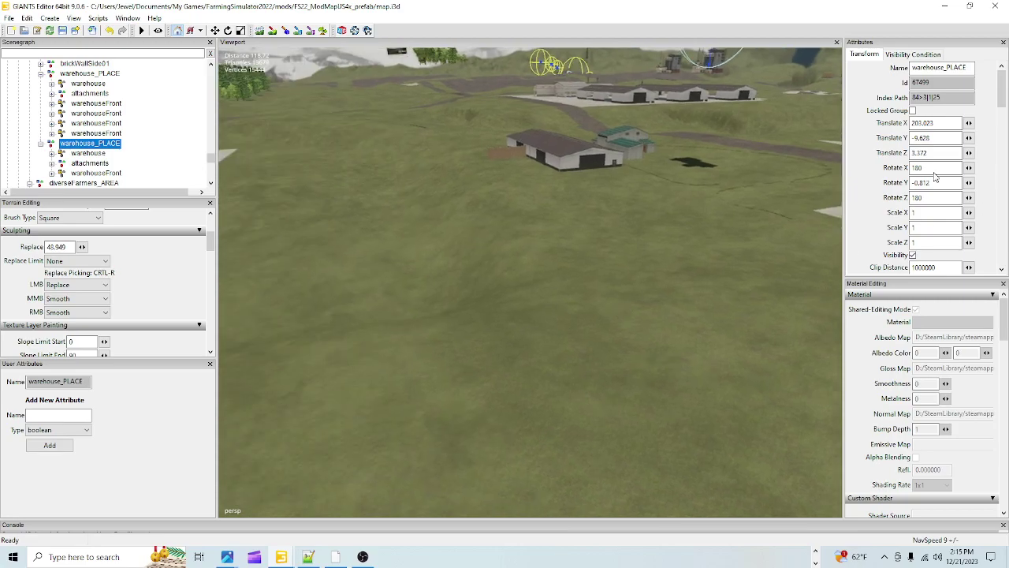
right_click_drag(388, 221, 462, 453)
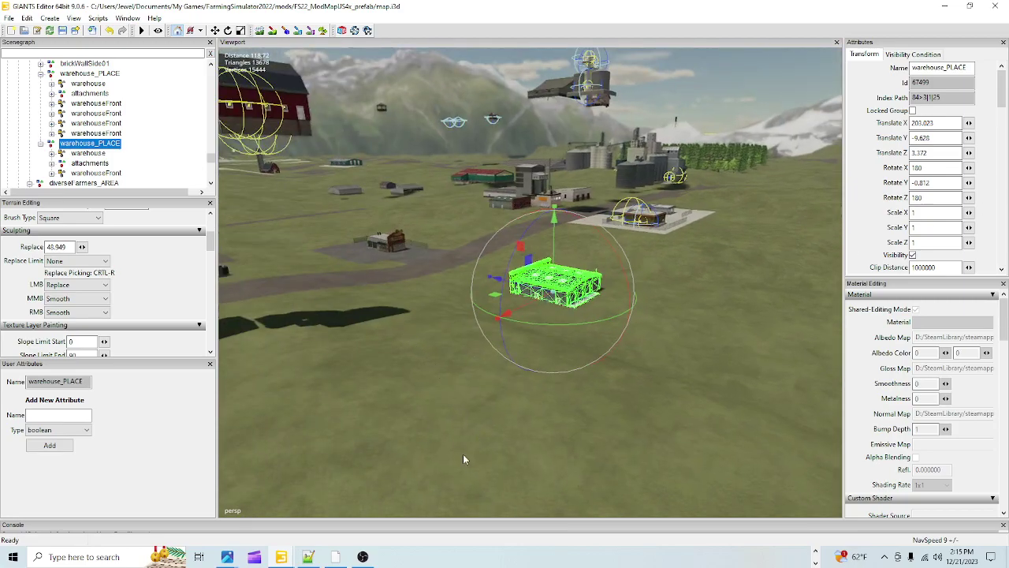
scroll(591, 283, "up", 5)
left_click_drag(467, 425, 435, 410, "alt")
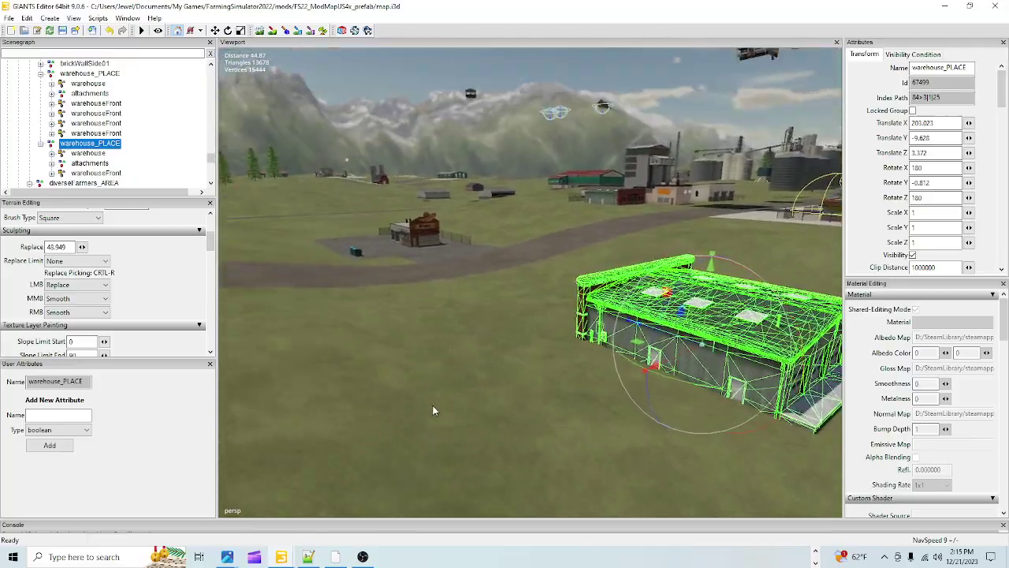
Raise the warehouse until its door sill rests on the grass, at a Y translation of about -9.135
right_click_drag(434, 410, 841, 159, "alt")
left_click_drag(498, 355, 701, 392, "alt")
right_click_drag(702, 392, 524, 321)
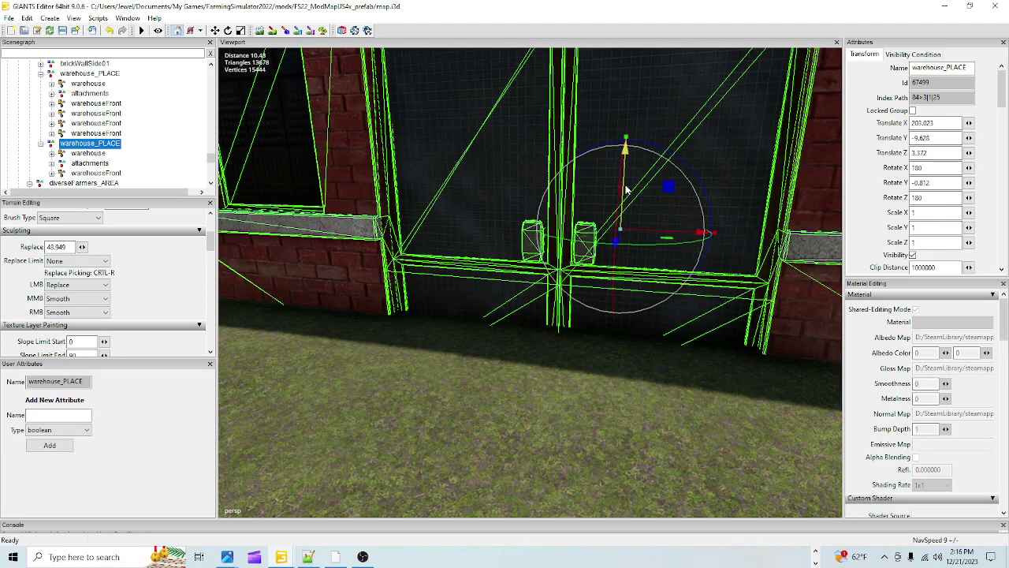
left_click_drag(626, 189, 621, 164)
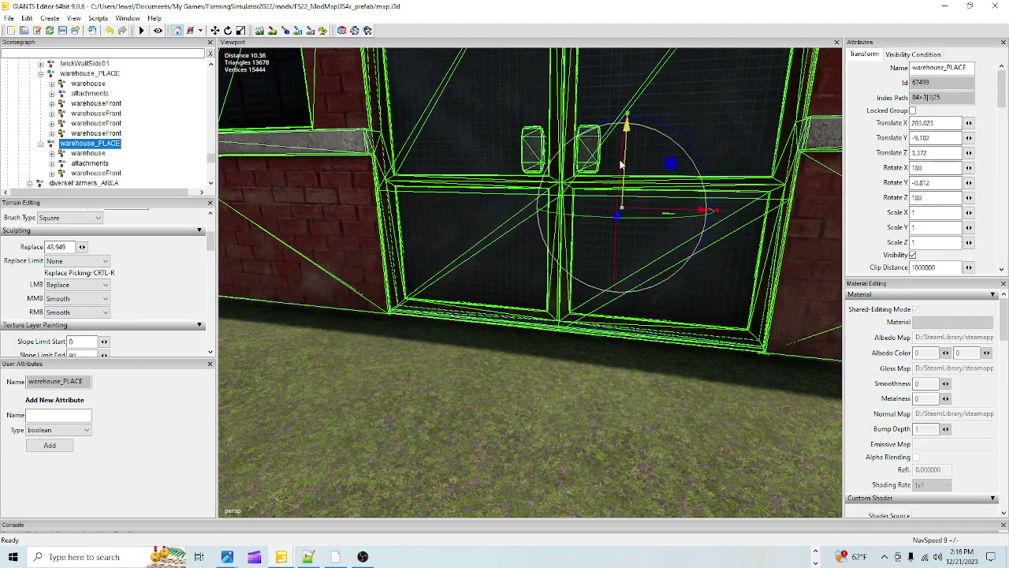
left_click_drag(527, 272, 524, 290, "alt")
scroll(524, 276, "up", 3)
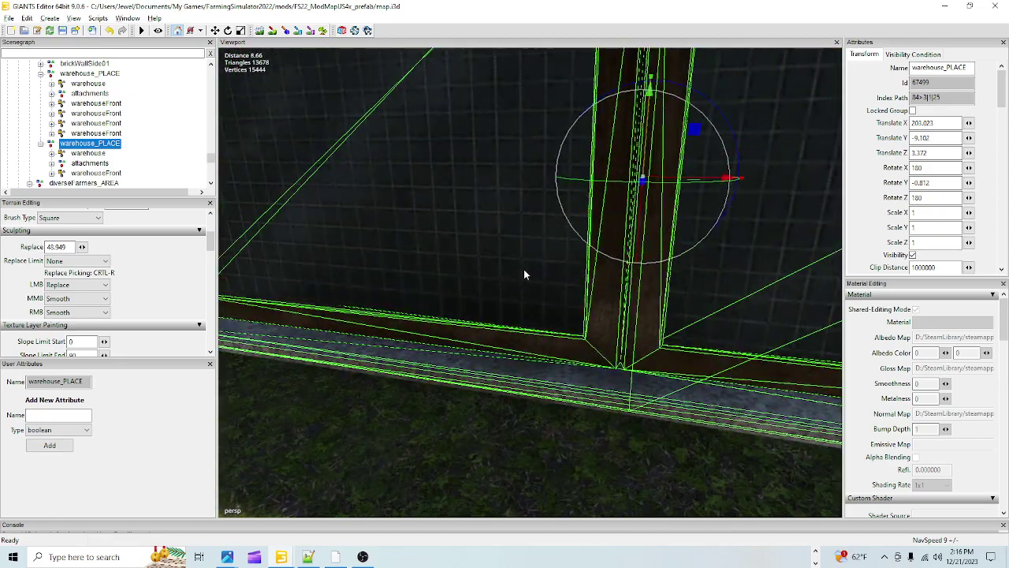
middle_click_drag(524, 275, 442, 290)
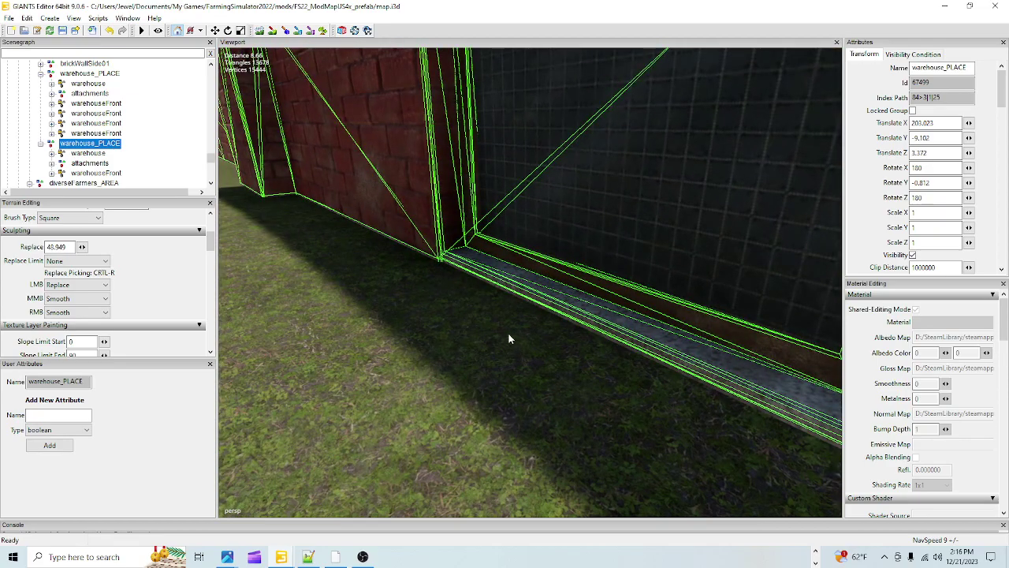
middle_click_drag(509, 339, 625, 332)
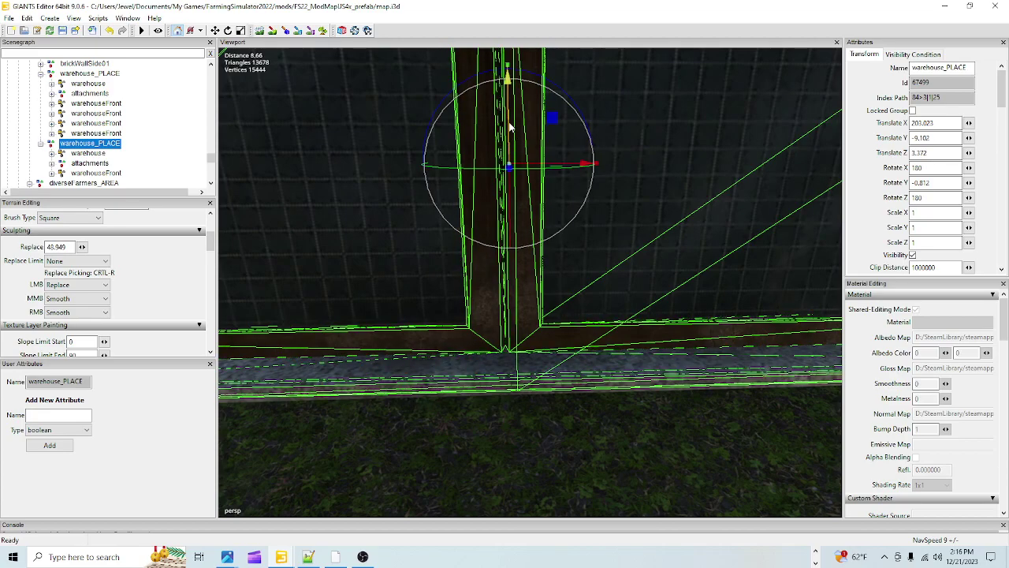
left_click_drag(509, 127, 510, 129)
left_click_drag(541, 277, 440, 263, "alt")
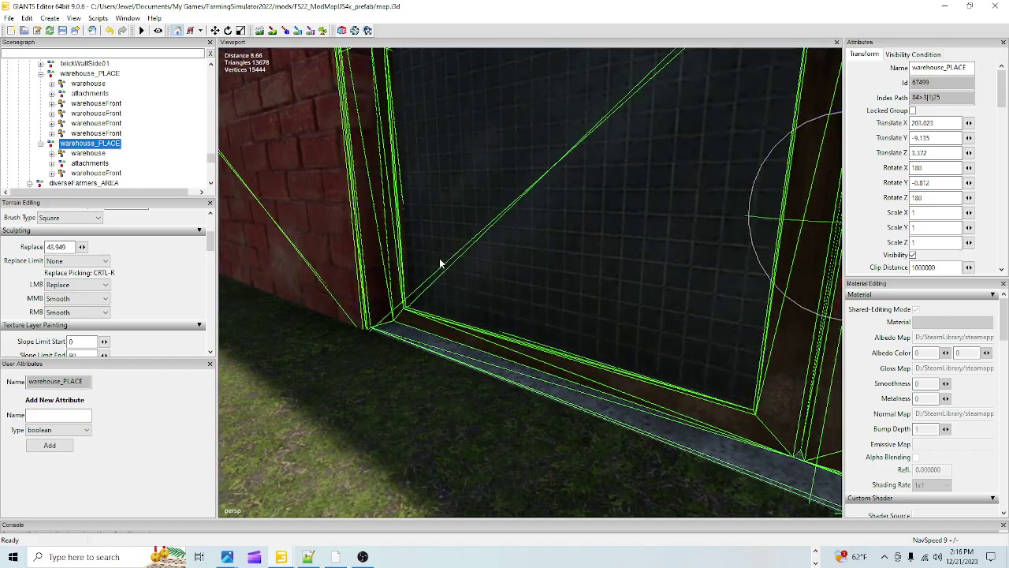
Examine how the warehouse's base meets the ground and how its front lines up with the road
scroll(437, 303, "down", 3)
left_click_drag(443, 335, 804, 349, "alt")
scroll(383, 321, "up", 4)
left_click_drag(593, 298, 693, 308, "alt")
scroll(607, 312, "up", 5)
middle_click_drag(693, 313, 889, 332)
middle_click_drag(584, 345, 533, 360)
scroll(516, 325, "down", 5)
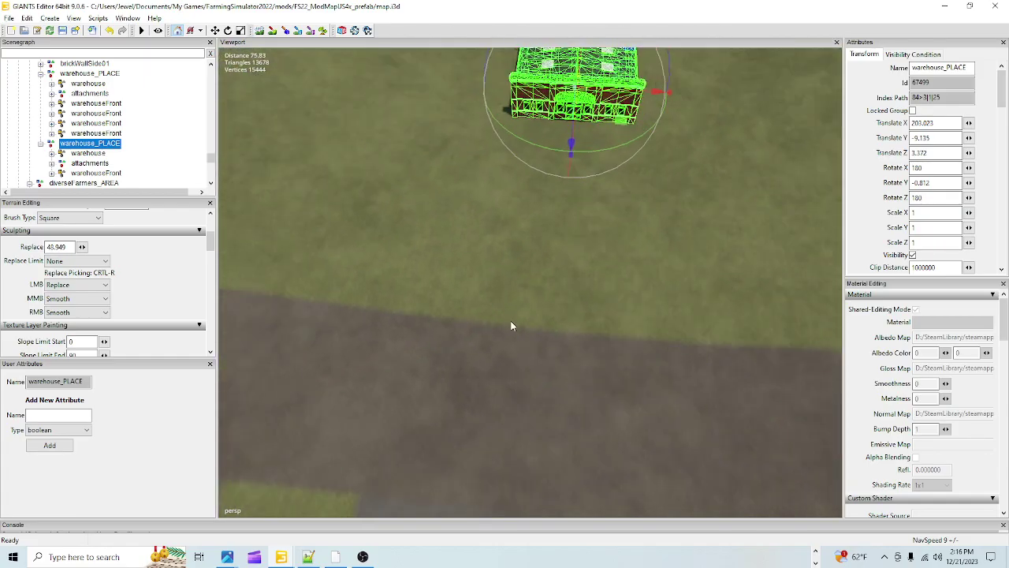
Square the warehouse to the road by setting its Y rotation to 0.10
left_click_drag(512, 327, 534, 324, "alt")
middle_click_drag(531, 317, 519, 320)
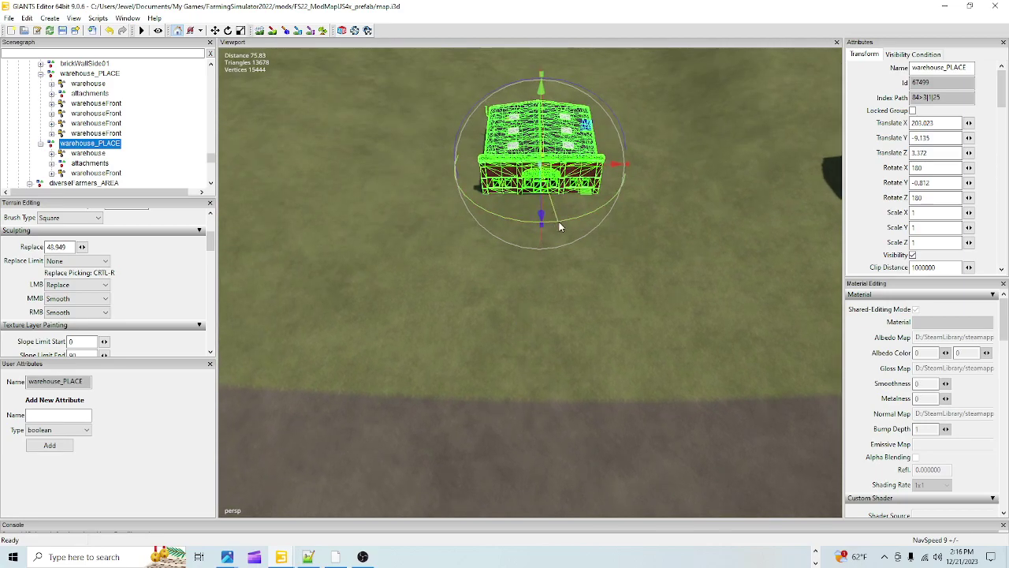
left_click_drag(559, 228, 556, 228)
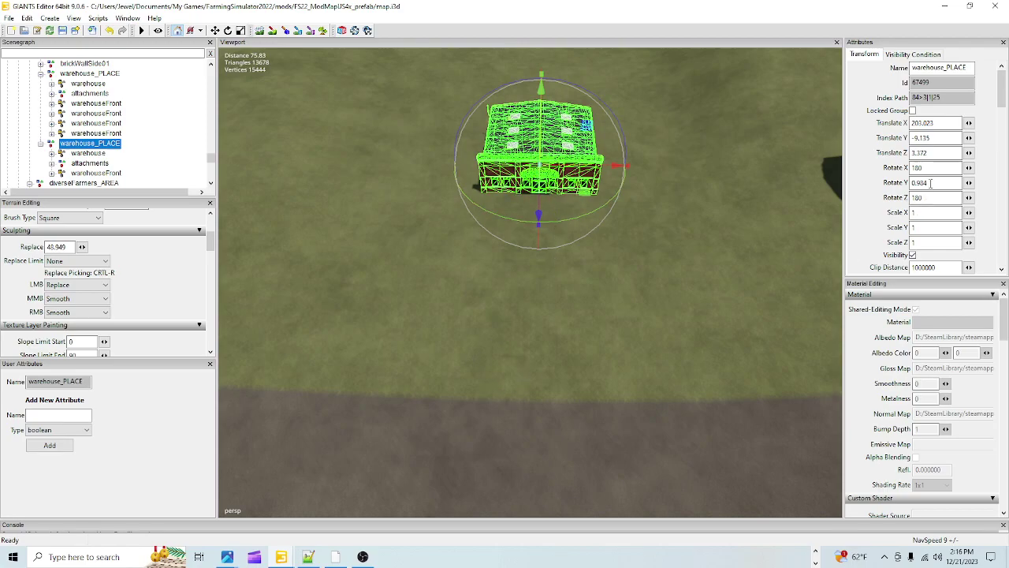
left_click_drag(931, 183, 917, 183)
type("10")
key("Return")
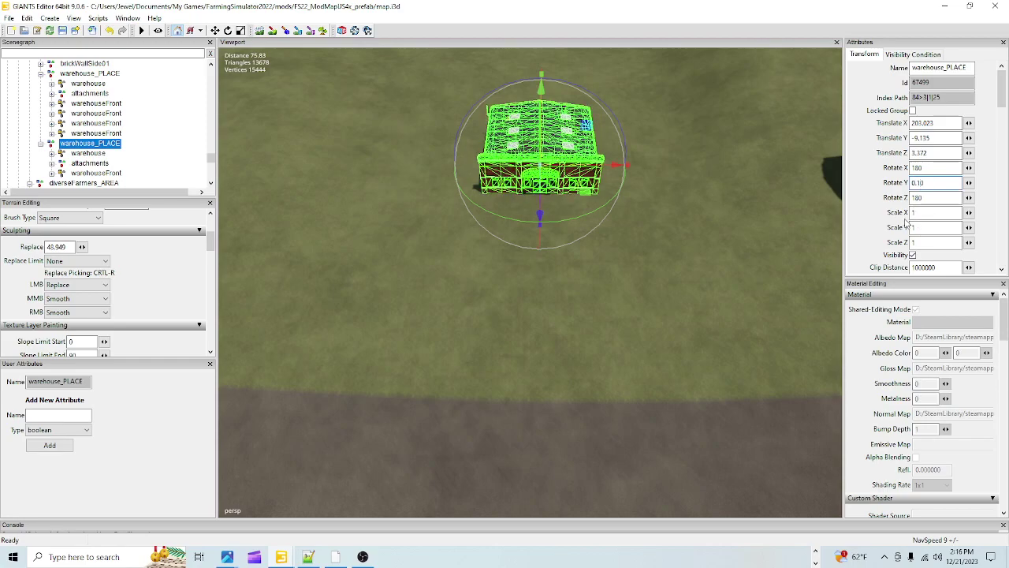
left_click_drag(500, 327, 520, 382, "alt")
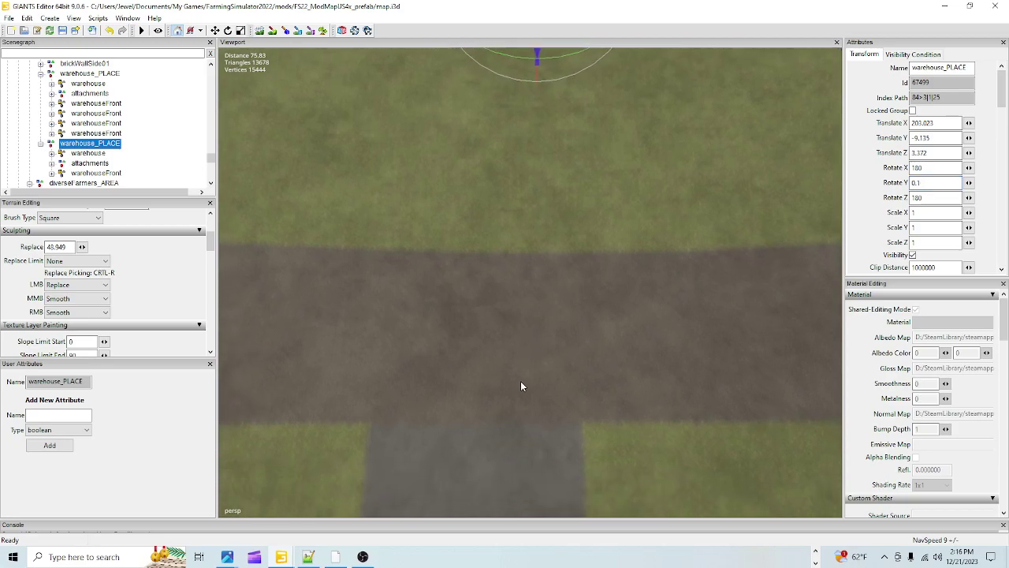
middle_click_drag(521, 382, 522, 333)
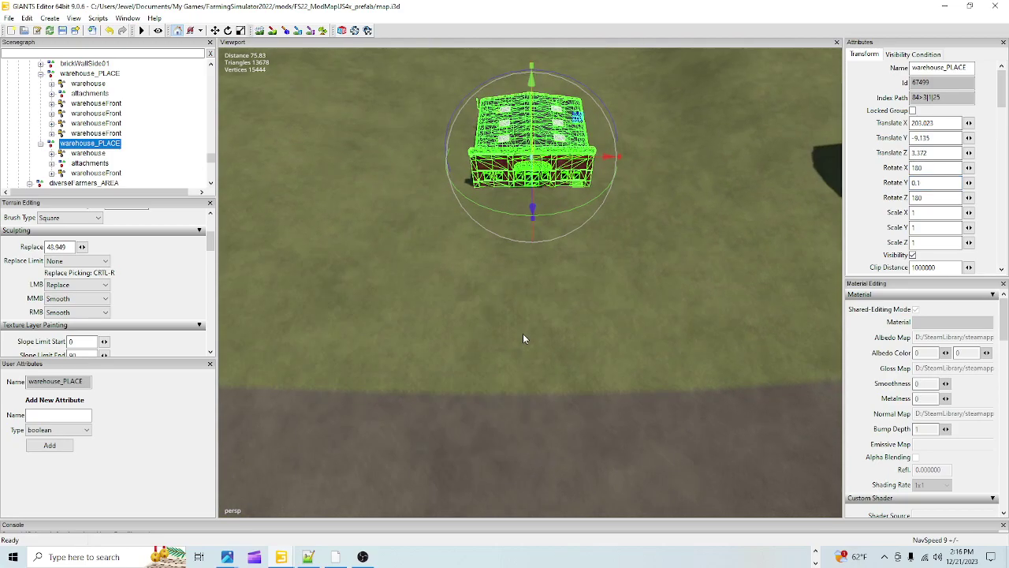
left_click(271, 31)
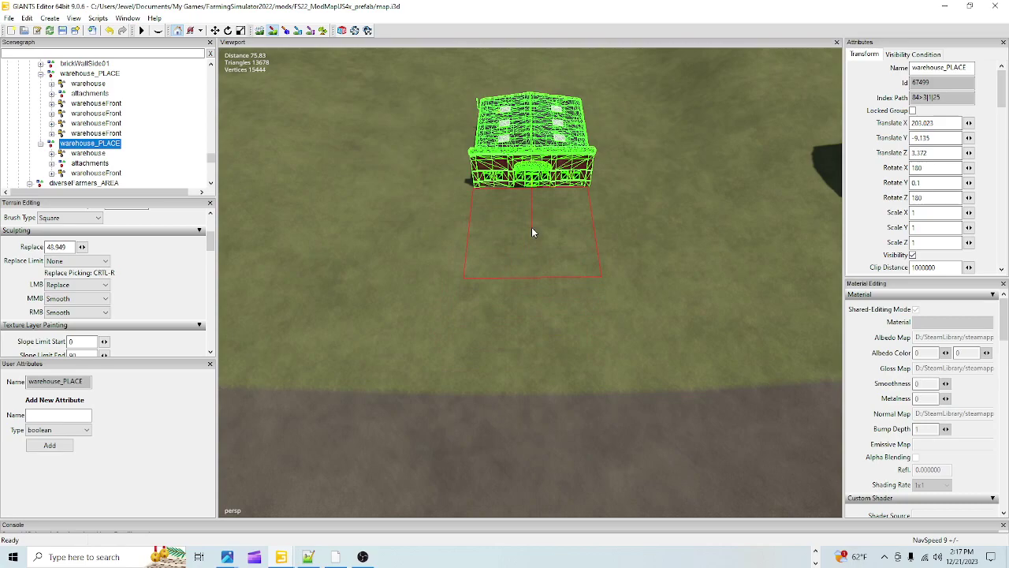
left_click(270, 31)
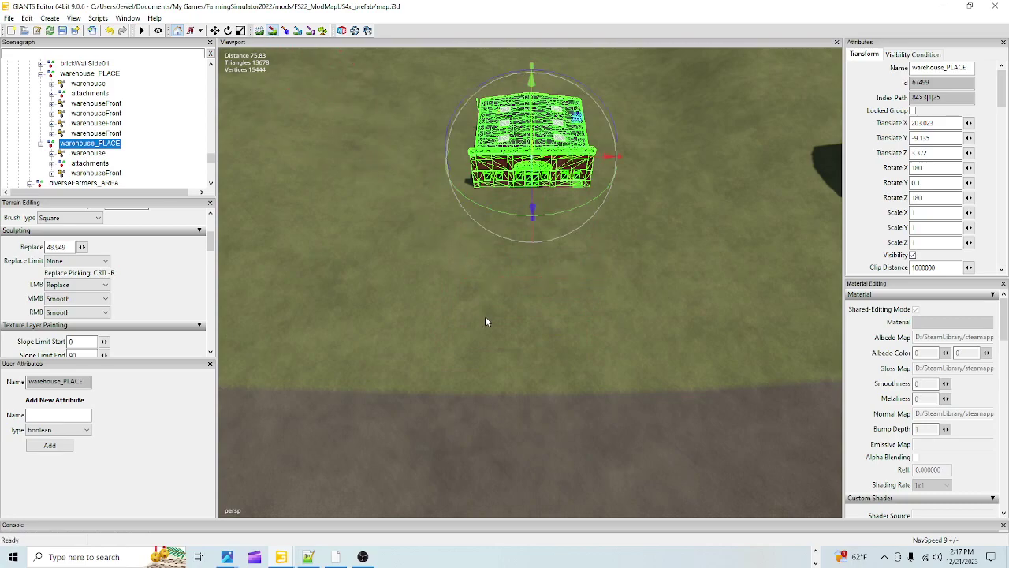
middle_click_drag(547, 431, 545, 407, "alt")
scroll(545, 407, "up", 5)
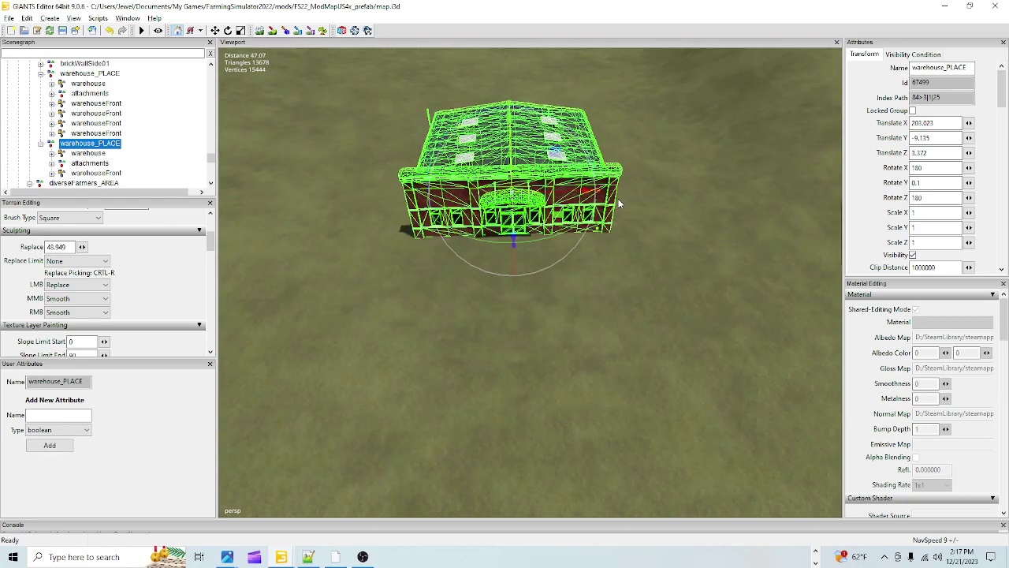
middle_click_drag(619, 203, 501, 335)
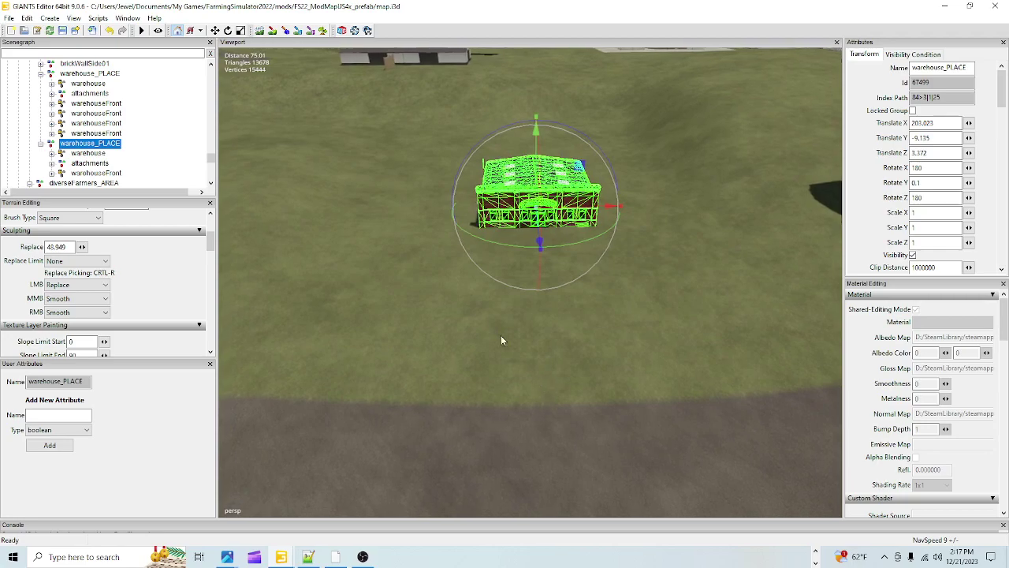
Choose the ASPHALTALPINE texture layer for terrain painting and set the left-button sculpting action to Add
left_click(269, 31)
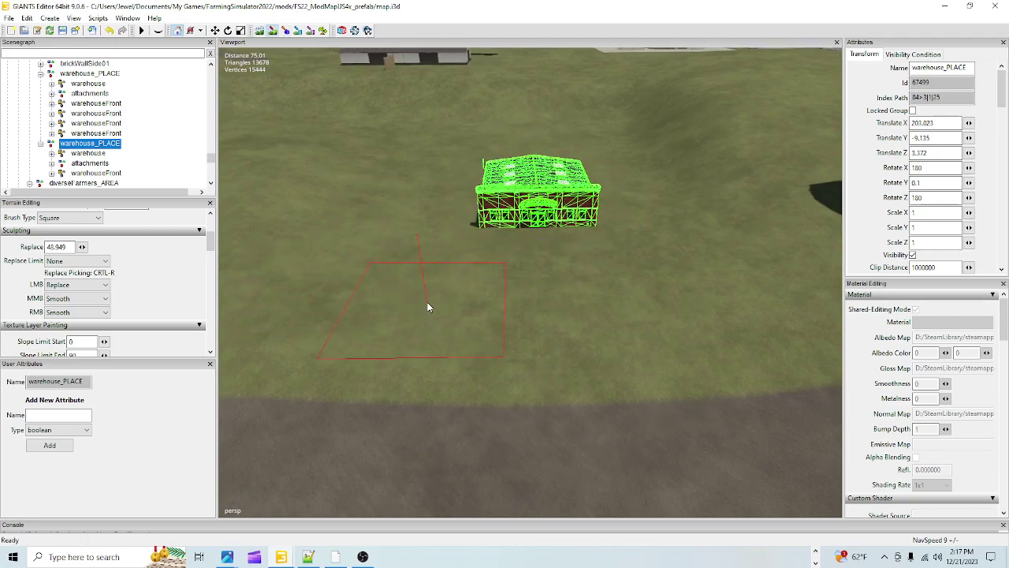
scroll(151, 338, "down", 2)
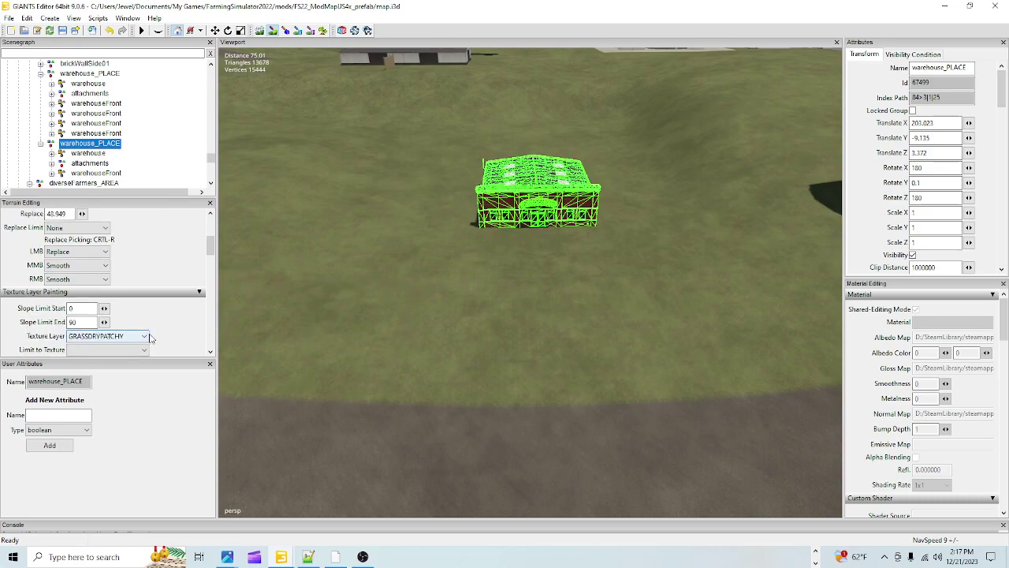
scroll(147, 338, "up", 3)
scroll(144, 337, "down", 4)
scroll(145, 338, "down", 4)
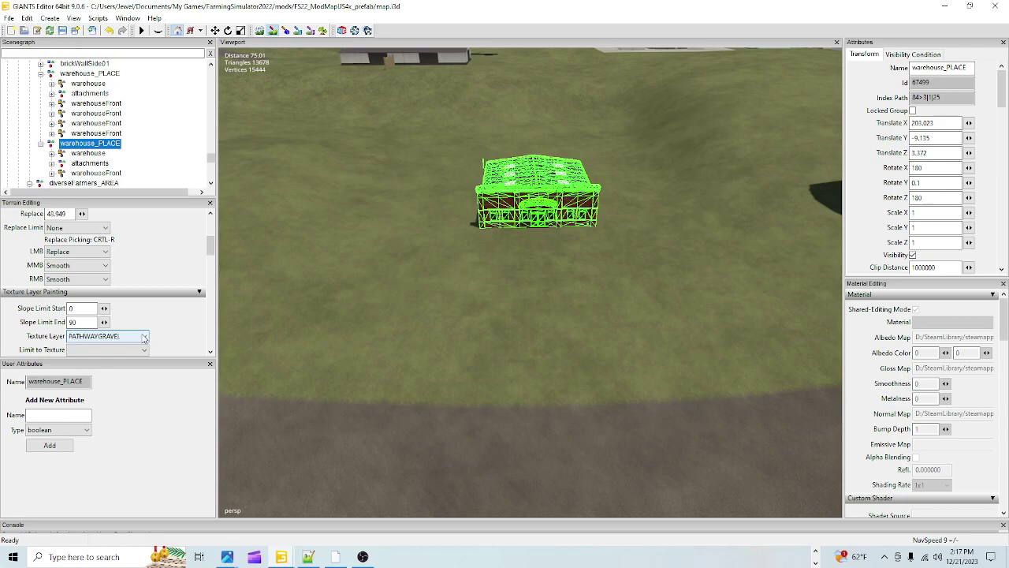
scroll(144, 337, "down", 3)
scroll(144, 337, "down", 3)
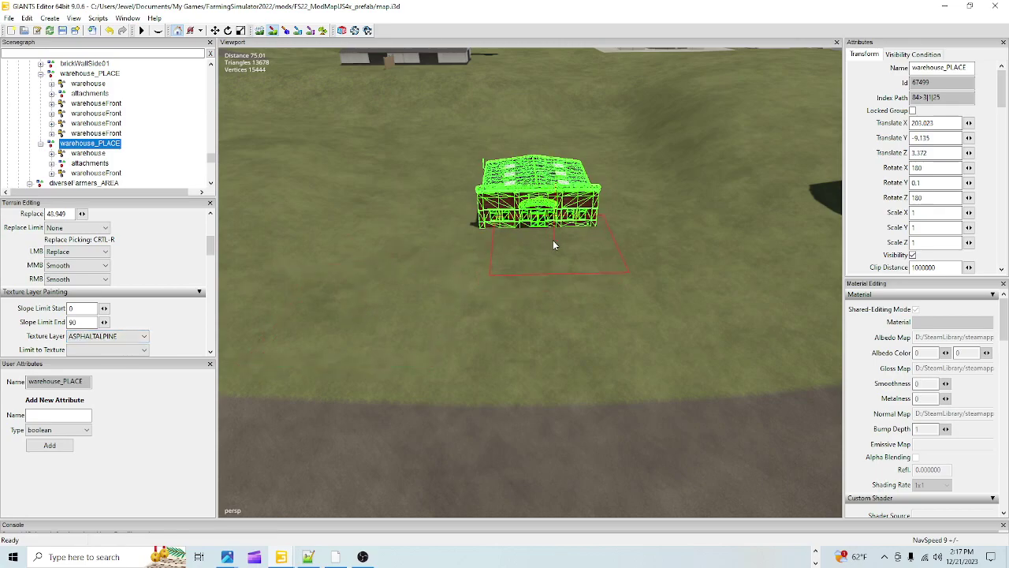
left_click(78, 252)
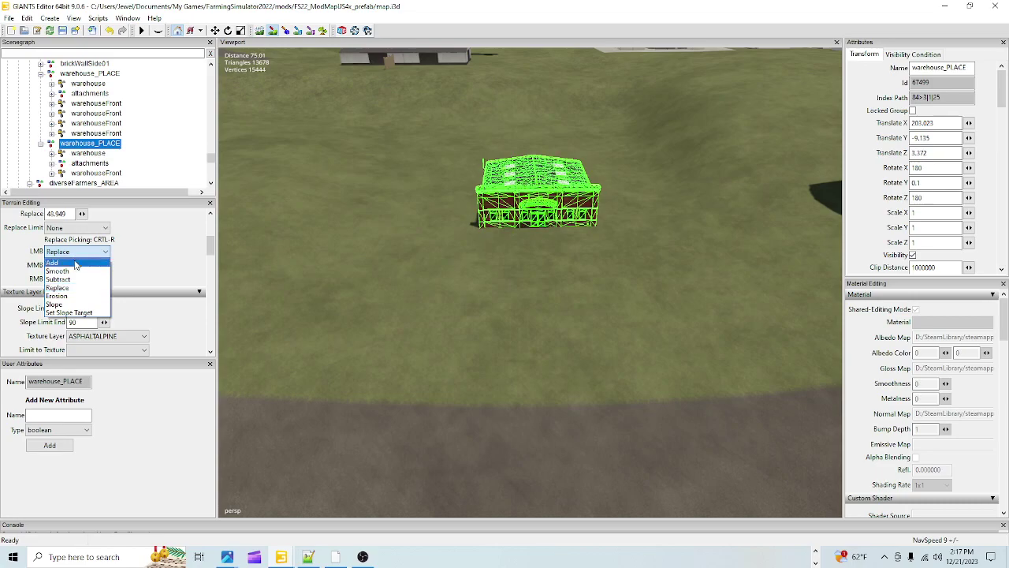
left_click(64, 269)
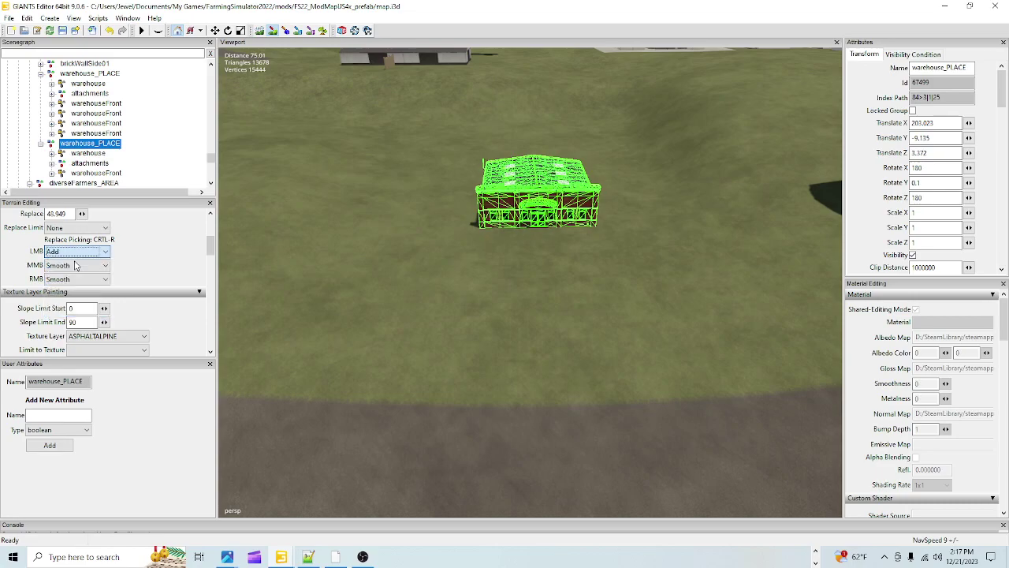
Paint an asphalt lot around and behind the warehouse, reaching down to the road in front
left_click(273, 30)
mouse_move(503, 174)
left_mouse_down()
mouse_move(461, 211)
mouse_move(627, 205)
mouse_move(525, 162)
mouse_move(481, 220)
mouse_move(412, 216)
mouse_move(428, 209)
mouse_move(432, 139)
mouse_move(410, 157)
mouse_move(390, 276)
mouse_move(359, 332)
mouse_move(660, 338)
mouse_move(657, 222)
mouse_move(643, 185)
mouse_move(612, 134)
mouse_move(540, 128)
left_mouse_up()
mouse_move(478, 124)
left_mouse_down()
mouse_move(563, 134)
mouse_move(504, 146)
mouse_move(596, 148)
mouse_move(550, 229)
mouse_move(512, 258)
mouse_move(491, 255)
mouse_move(597, 176)
mouse_move(492, 216)
left_mouse_up()
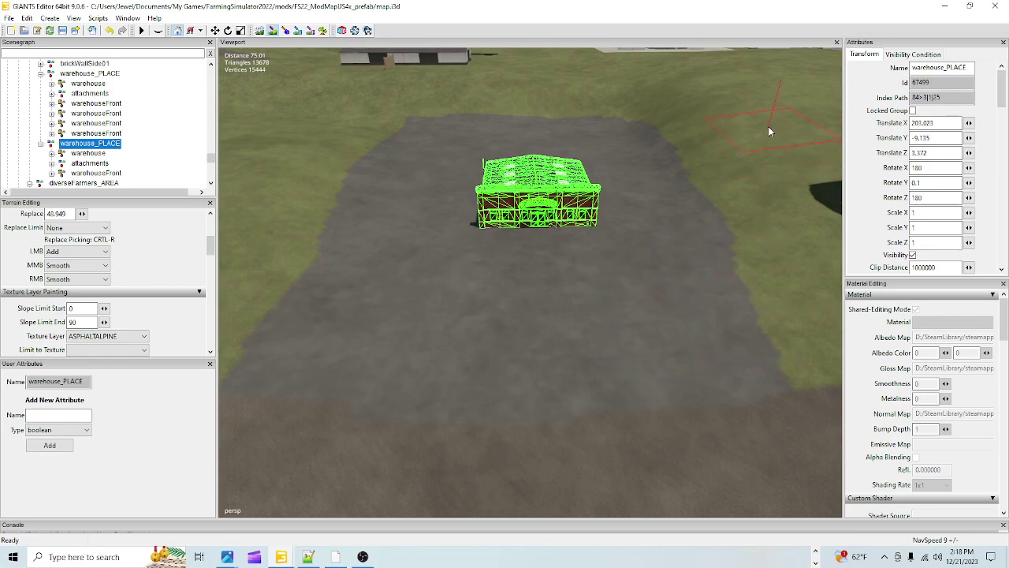
Straighten the lot's edge to the right of the warehouse by painting GRASS over the excess, then pick ASPHALTALPINE to touch it up
key("ctrl+r")
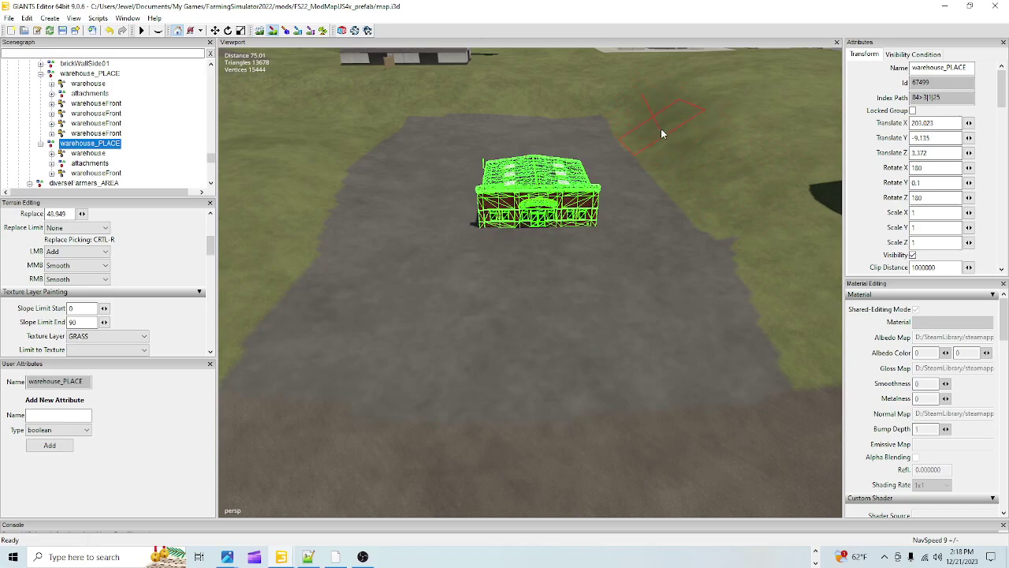
mouse_move(669, 140)
left_mouse_down()
mouse_move(735, 205)
mouse_move(793, 287)
left_mouse_up()
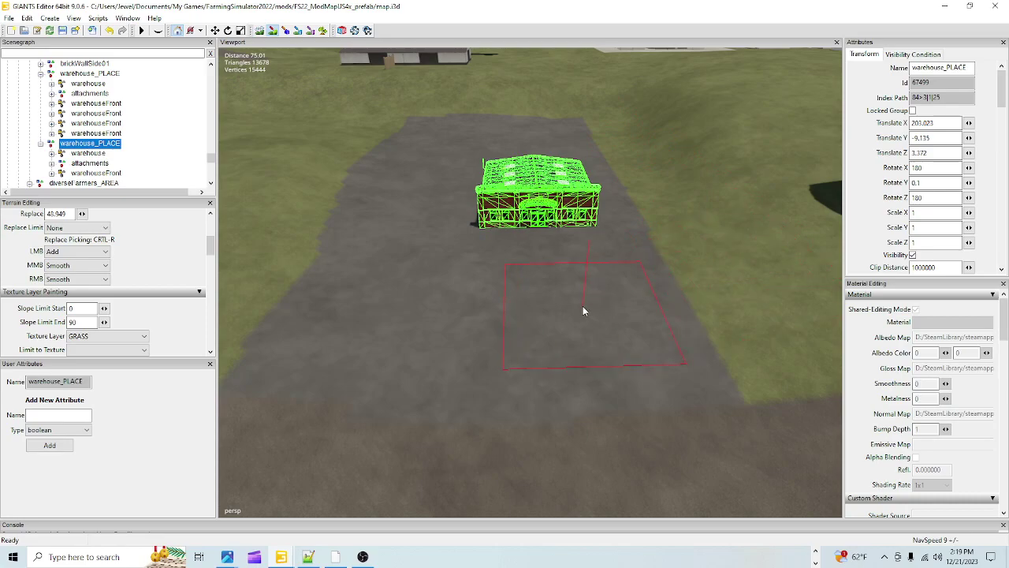
key("ctrl+r")
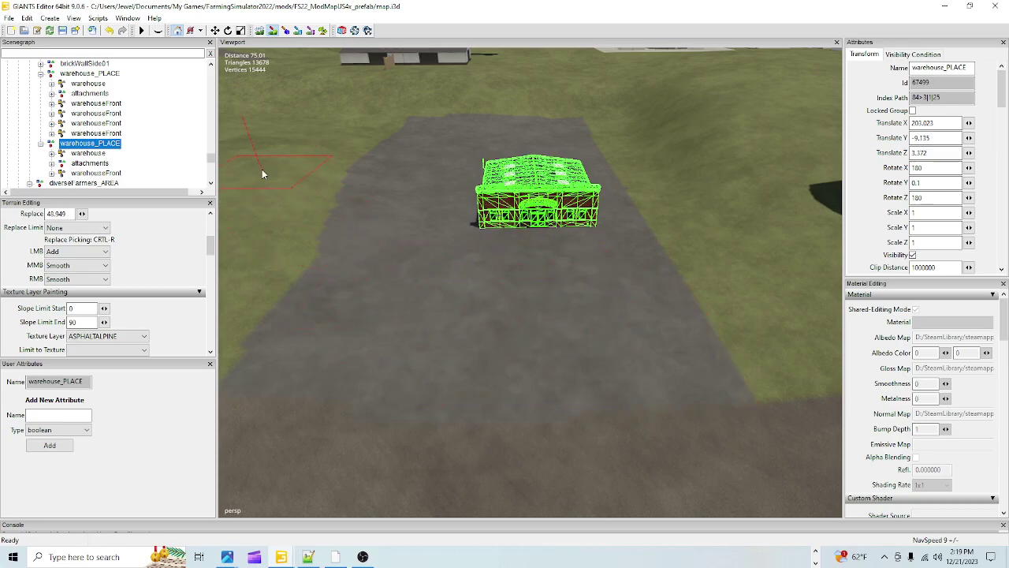
Pick the GRASS texture from the terrain and paint it along the left side of the lot to straighten that edge
key("ctrl+r")
left_click(282, 187)
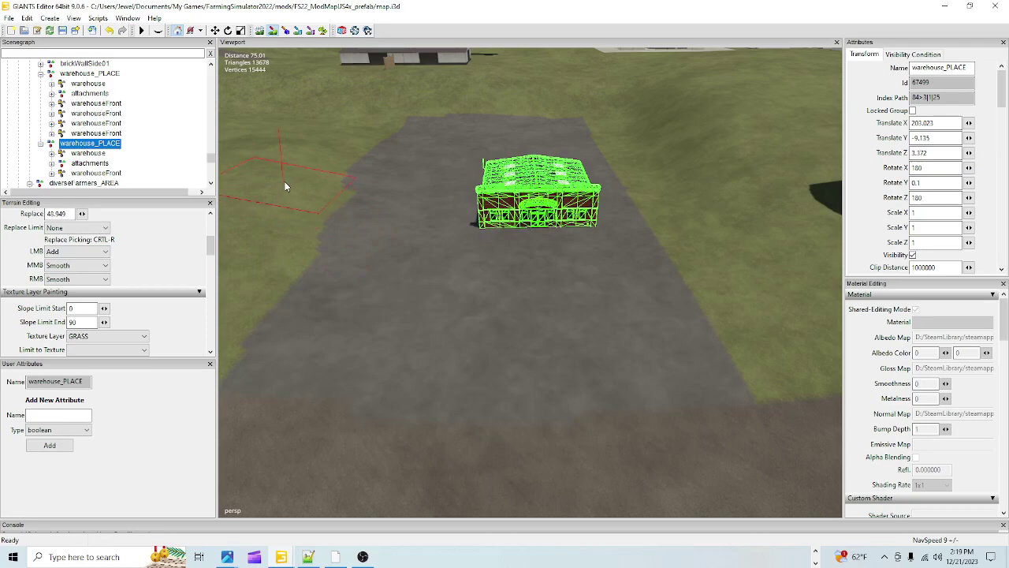
left_click(343, 188)
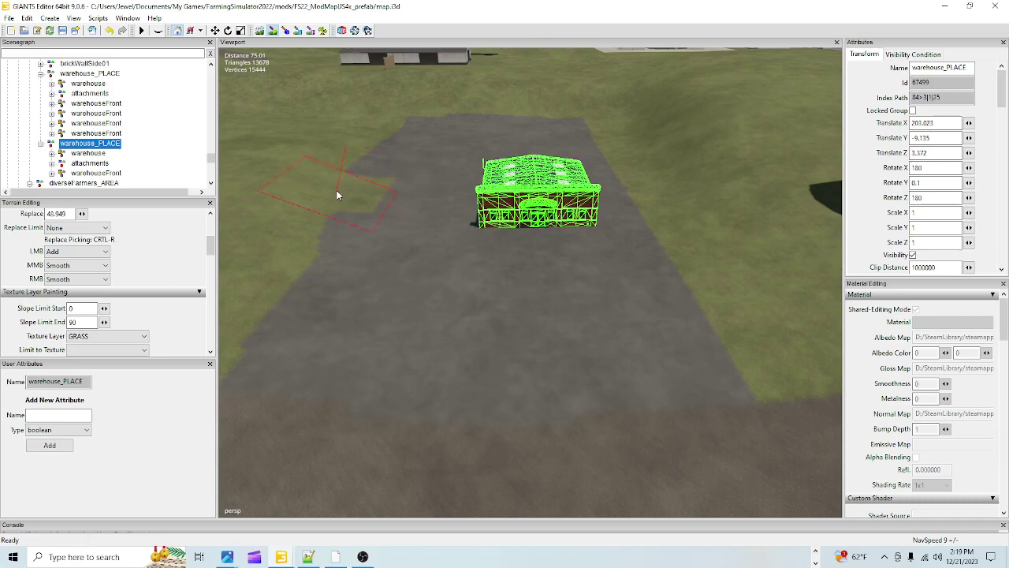
left_click(351, 166)
left_click(363, 160)
left_click(384, 139)
left_click(393, 128)
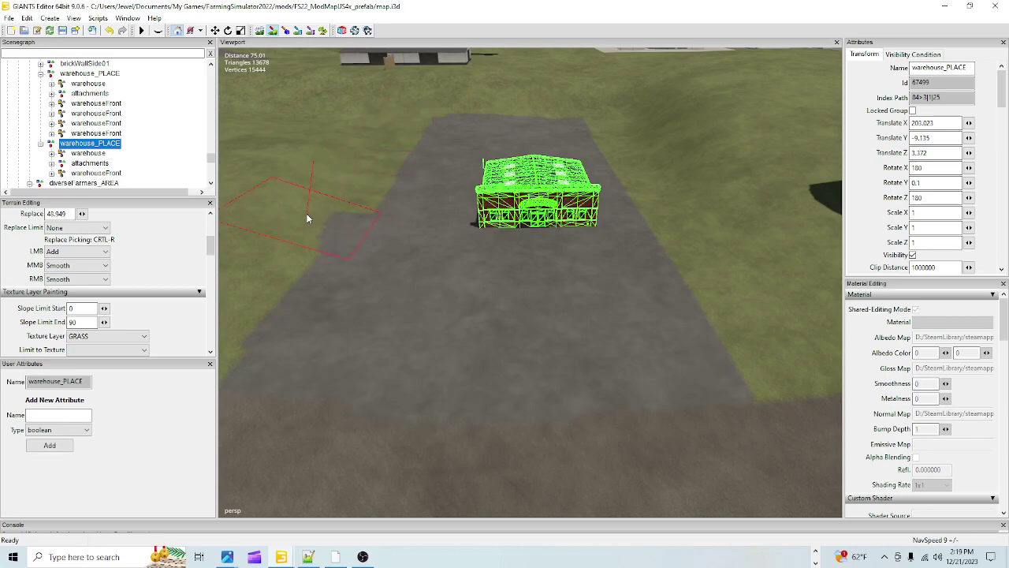
left_click(335, 225)
left_click(253, 265)
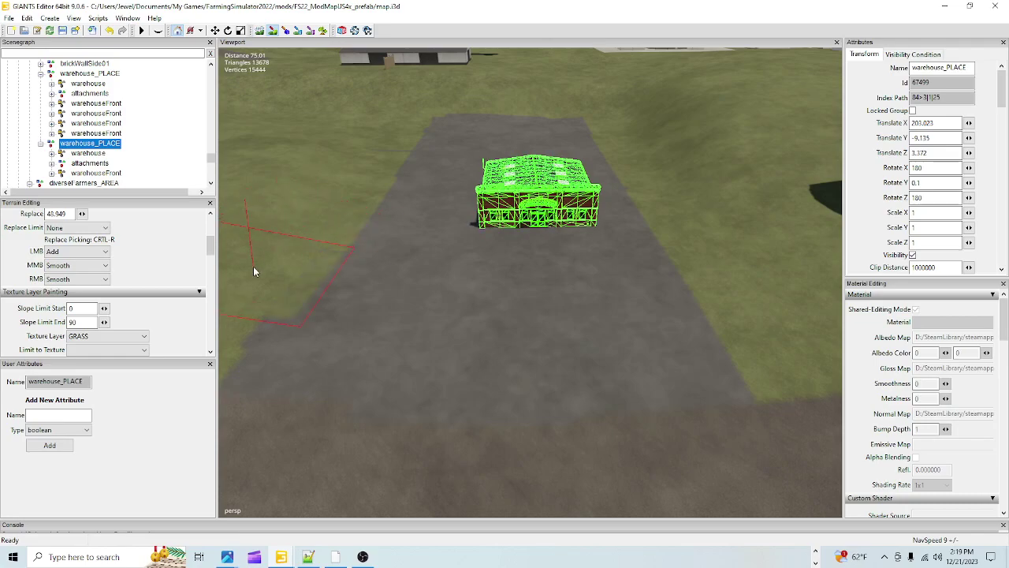
left_click(222, 319)
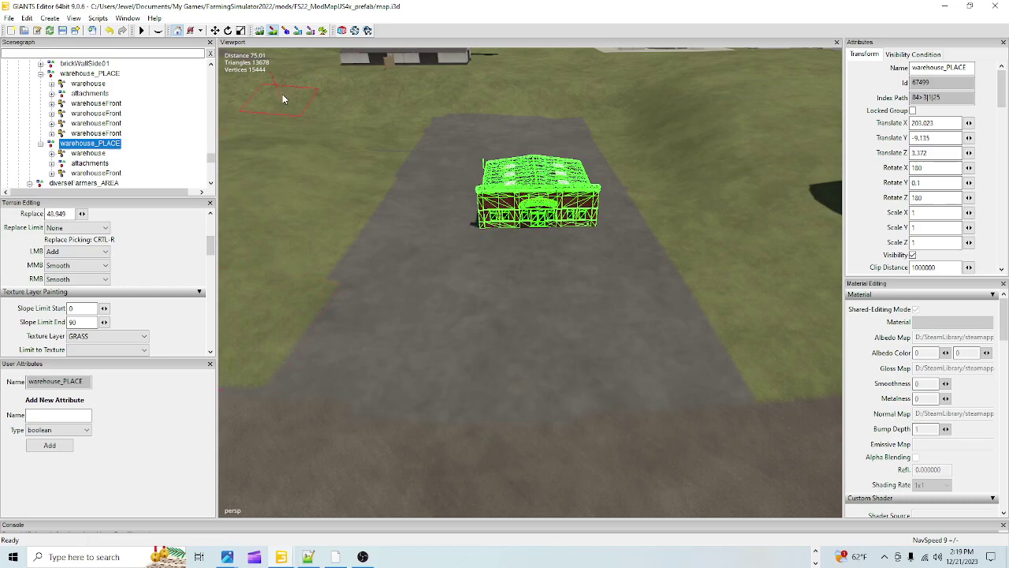
Pick the ASPHALTALPINE texture and paint over the grass bulge on the lot's left edge near the road corner
left_click(277, 33)
left_click_drag(480, 246, 423, 258, "alt")
left_click(274, 32)
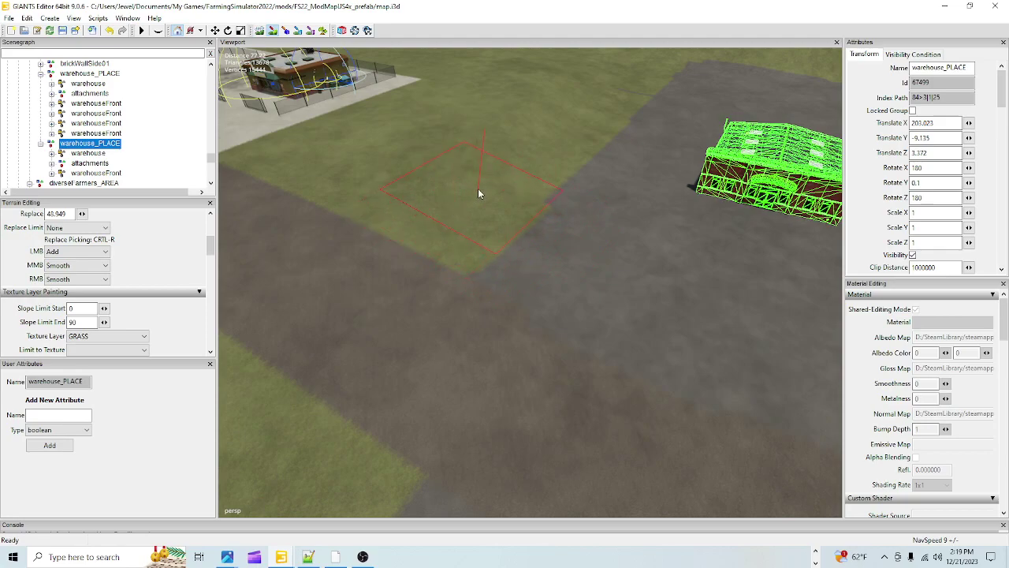
right_click(647, 236, "ctrl")
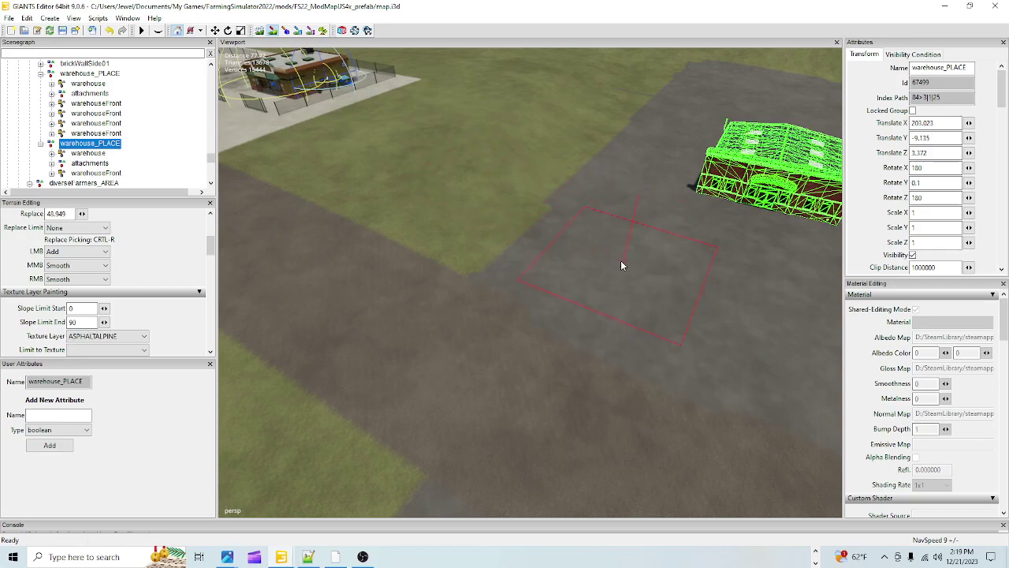
left_click(576, 255)
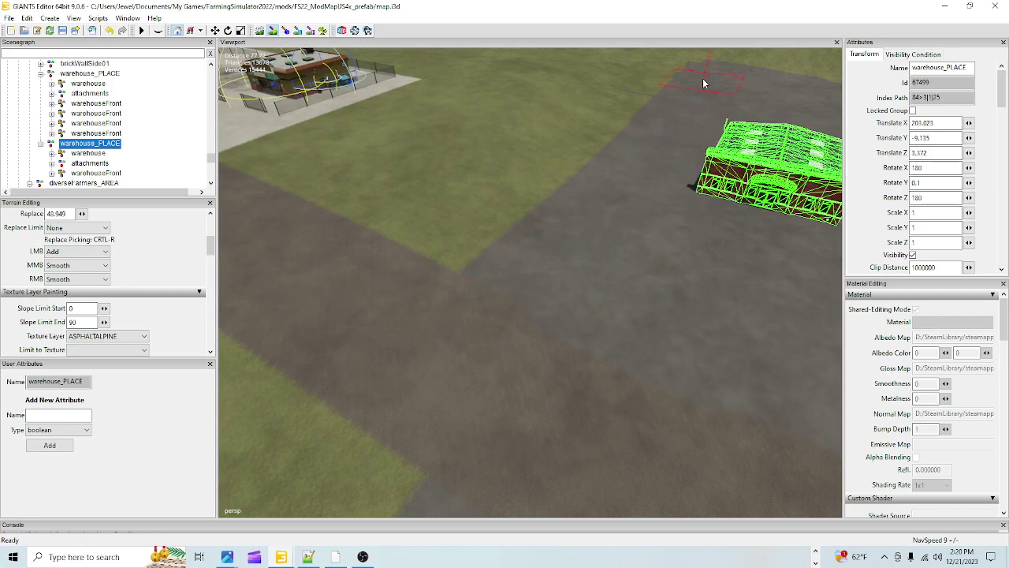
left_click(275, 30)
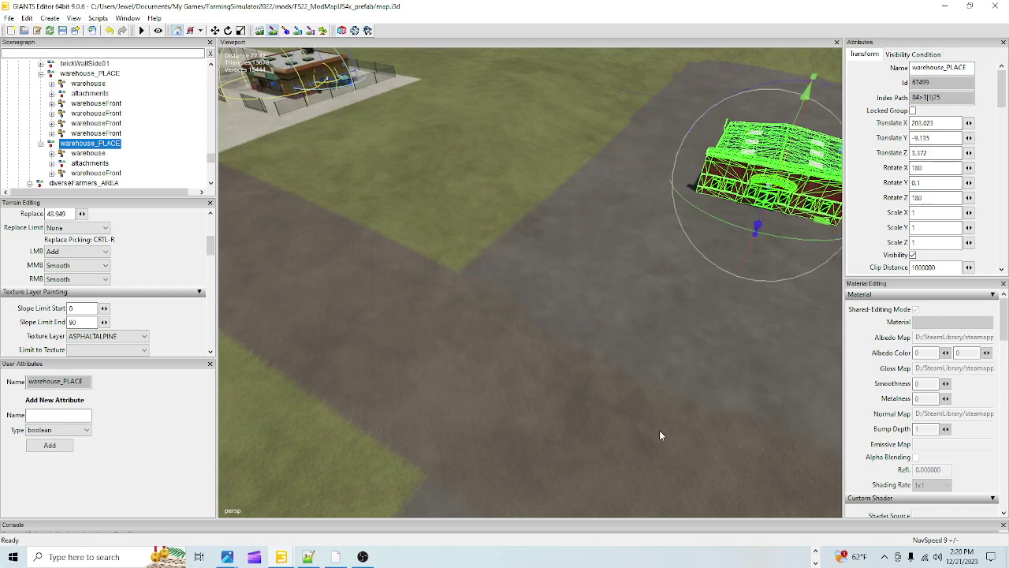
Inspect the asphalt lot in front of the warehouse and where it meets the road
left_click_drag(660, 431, 589, 448, "alt")
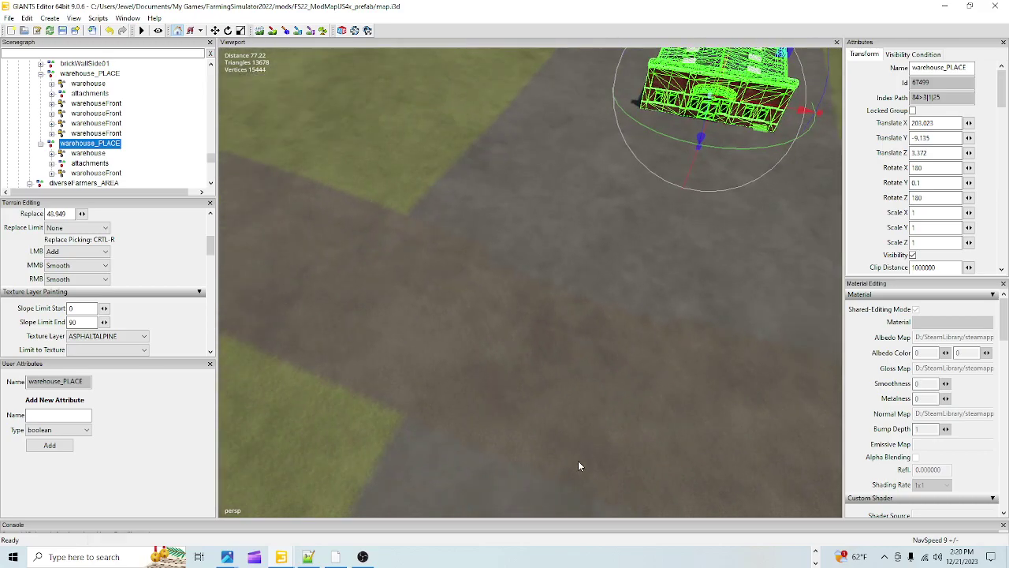
scroll(605, 322, "up", 2)
left_click_drag(584, 381, 557, 364, "alt")
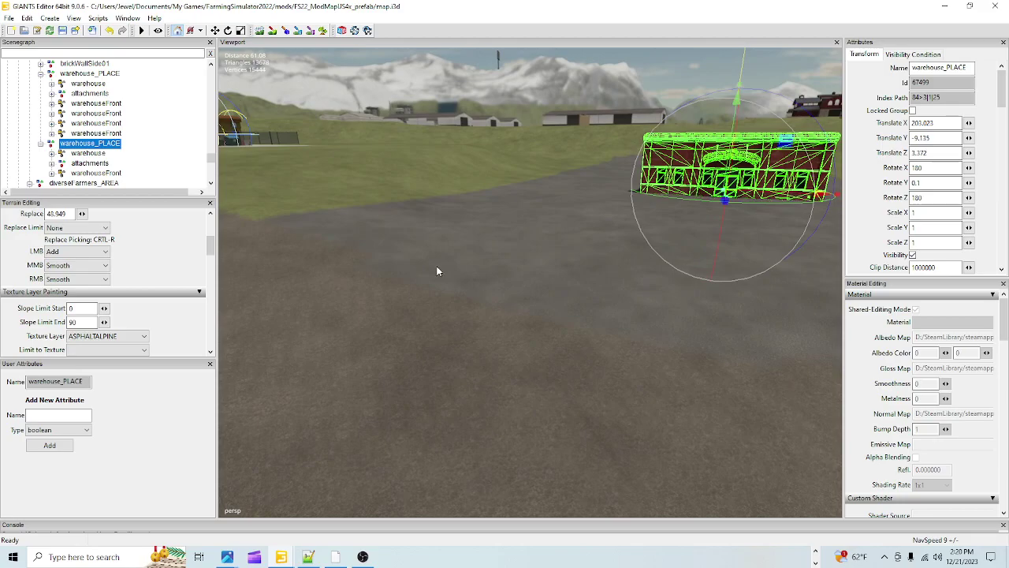
key("f")
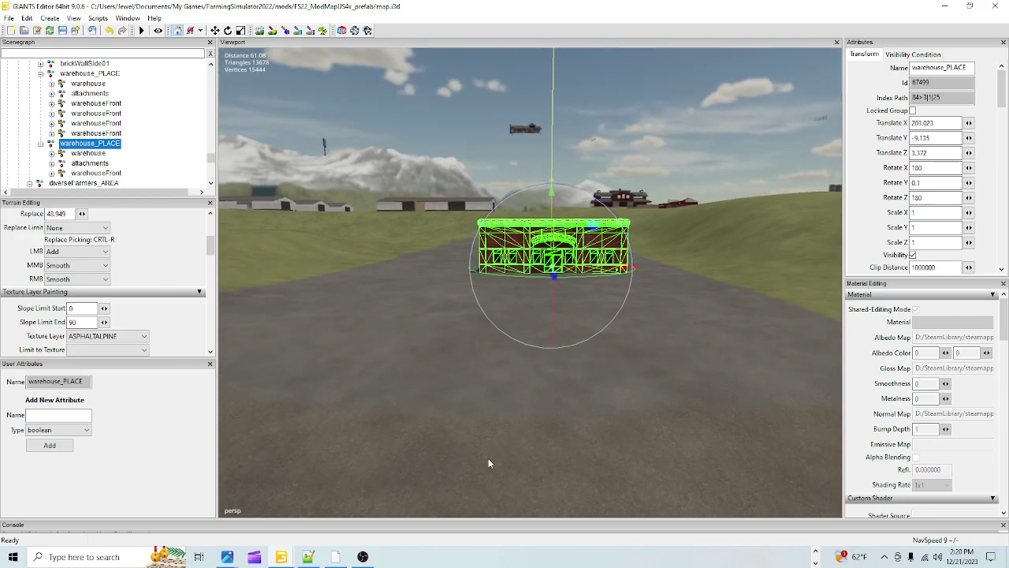
left_click_drag(589, 471, 637, 426, "alt")
right_click_drag(637, 431, 502, 474)
key("f")
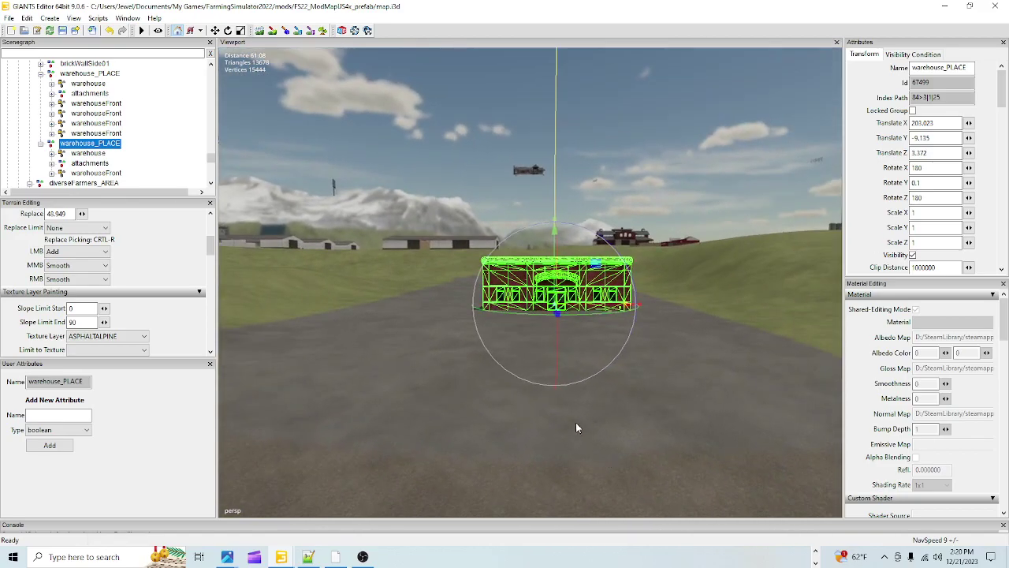
Pick the GRASS texture from the terrain and paint over the stray asphalt strip and uneven long edge behind the warehouse
right_click_drag(591, 467, 598, 337)
scroll(599, 347, "up", 4)
left_click_drag(603, 369, 577, 424, "alt")
scroll(741, 227, "up", 8)
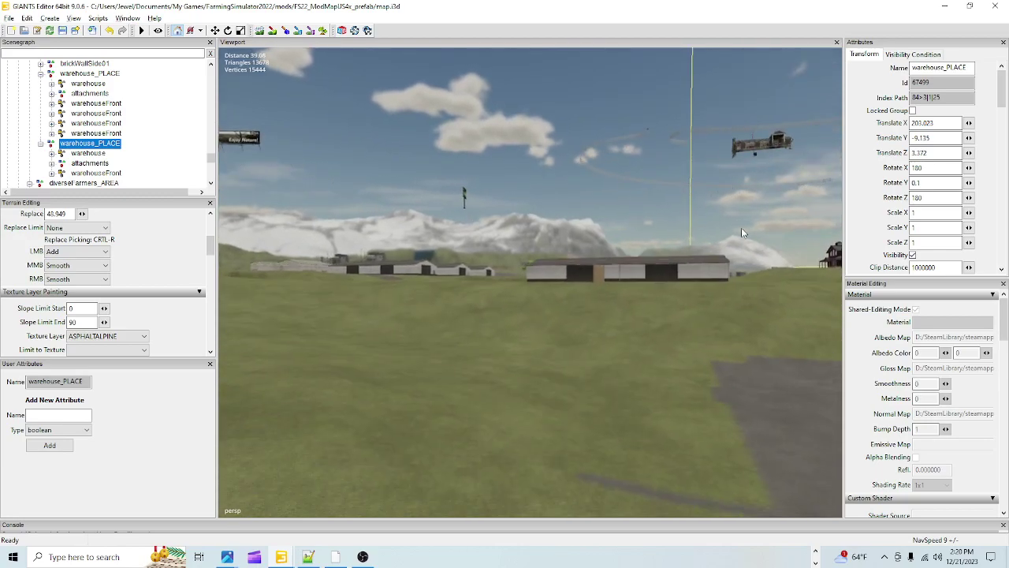
right_click_drag(613, 282, 579, 384)
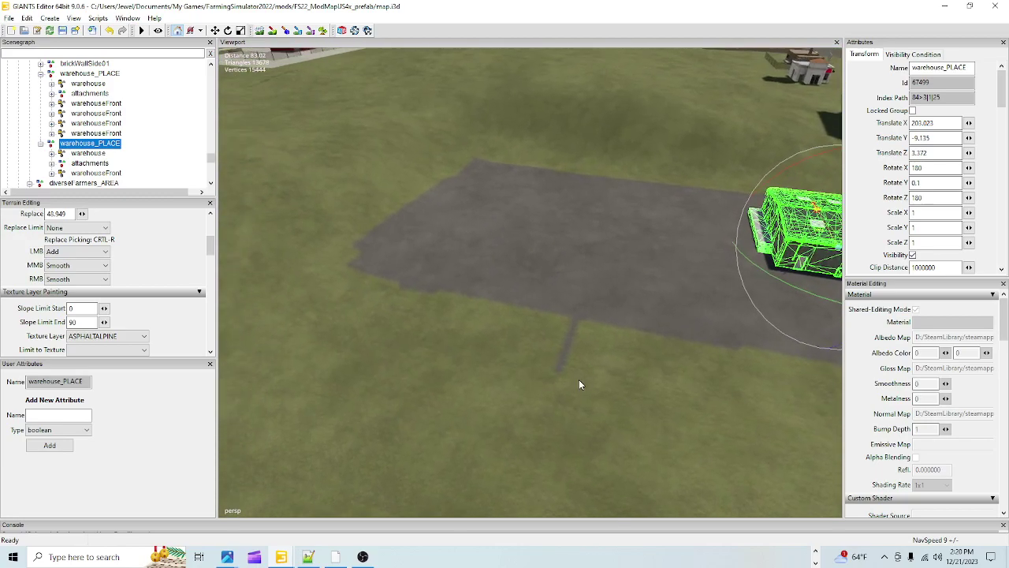
left_click(273, 31)
key("ctrl+r")
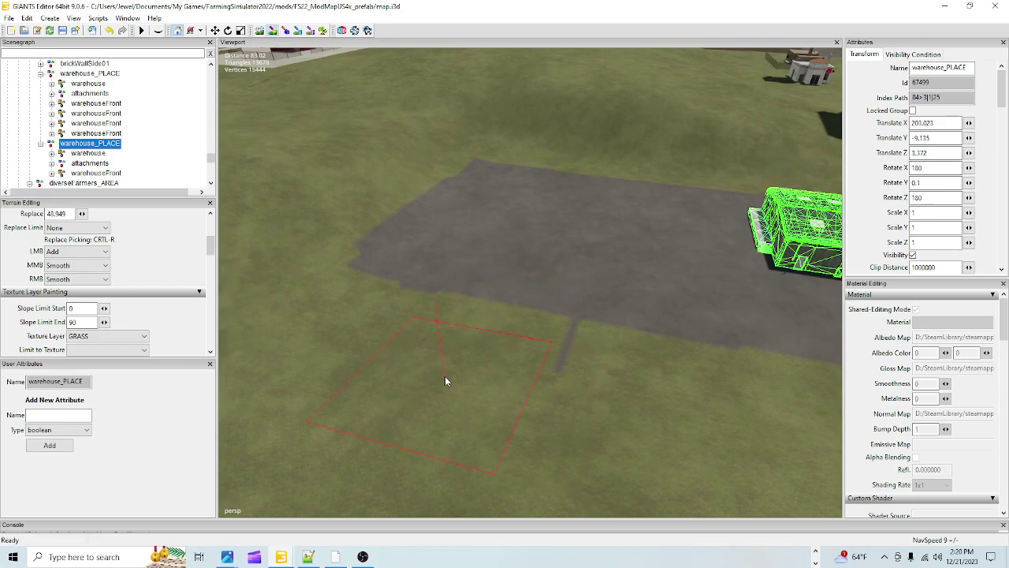
left_click_drag(520, 396, 530, 374)
left_click(530, 379)
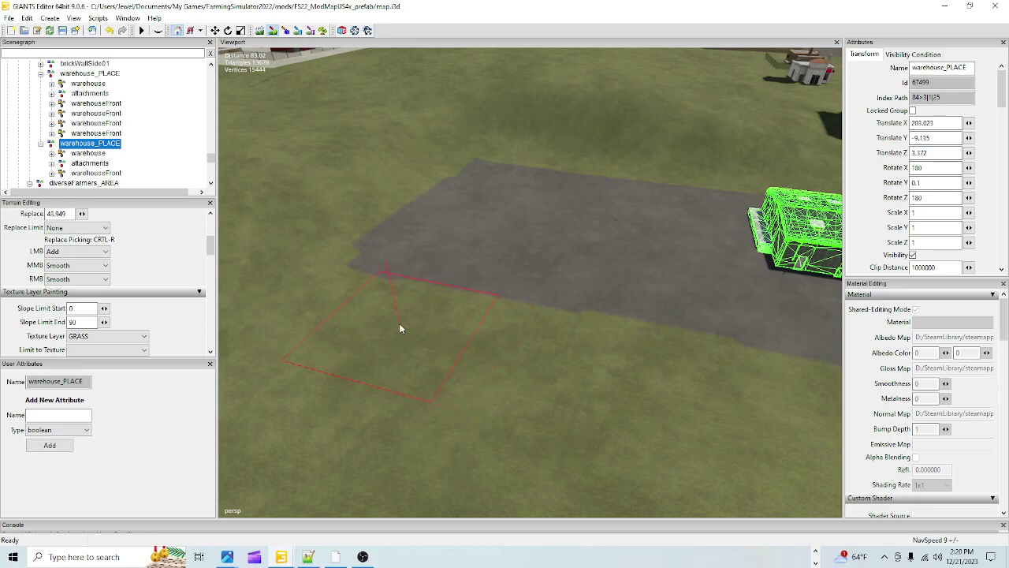
Paint GRASS along the lot's ragged rear end to square off its corners, then save the map and stop painting
left_click(361, 212)
left_click_drag(390, 187, 439, 166)
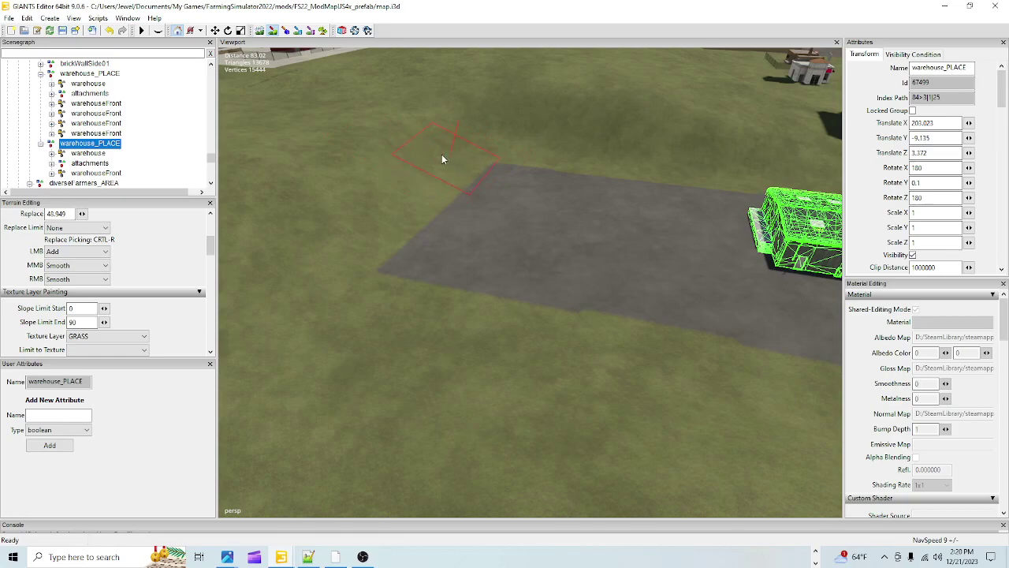
left_click(65, 32)
left_click(273, 32)
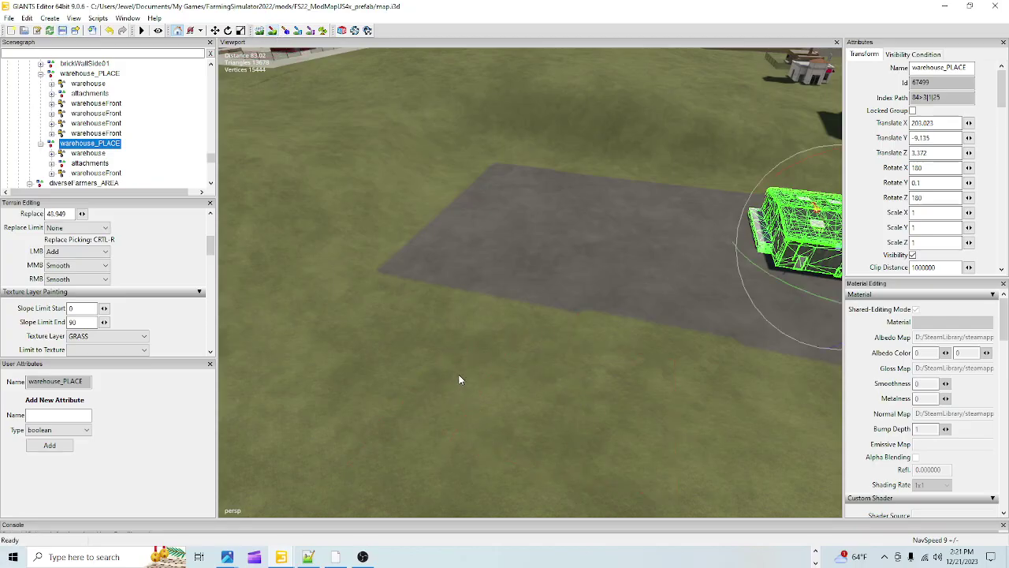
Examine the asphalt surface alongside the warehouse, looking from the rear of the lot toward the road
left_click_drag(460, 377, 588, 321, "alt")
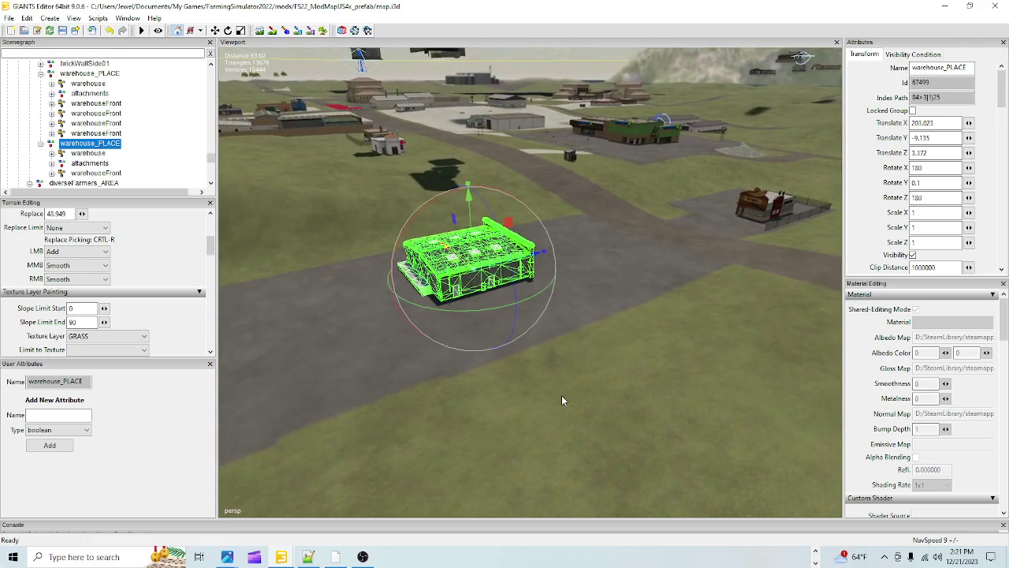
right_click_drag(523, 422, 632, 204, "alt")
right_click_drag(495, 407, 638, 231, "alt")
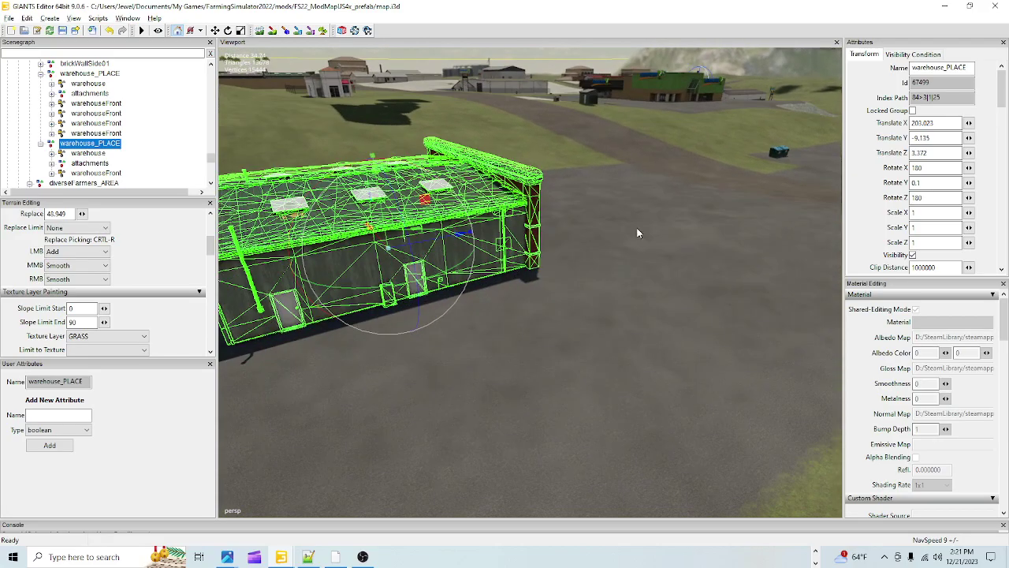
right_click_drag(544, 410, 610, 325, "alt")
left_click_drag(610, 321, 783, 331, "alt")
right_click_drag(783, 331, 768, 236, "alt")
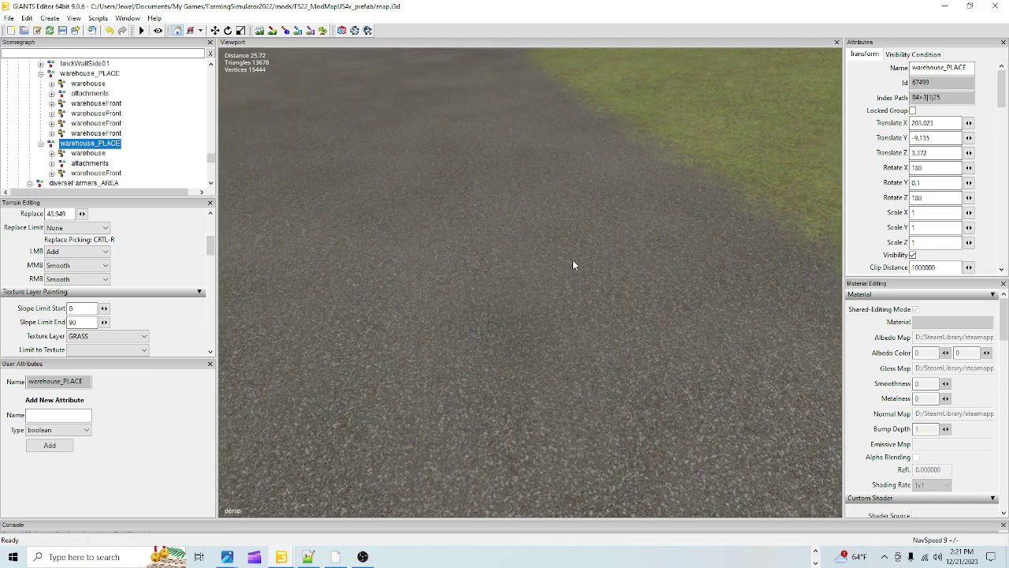
left_click_drag(573, 261, 197, 264, "alt")
left_click_drag(556, 224, 450, 162, "alt")
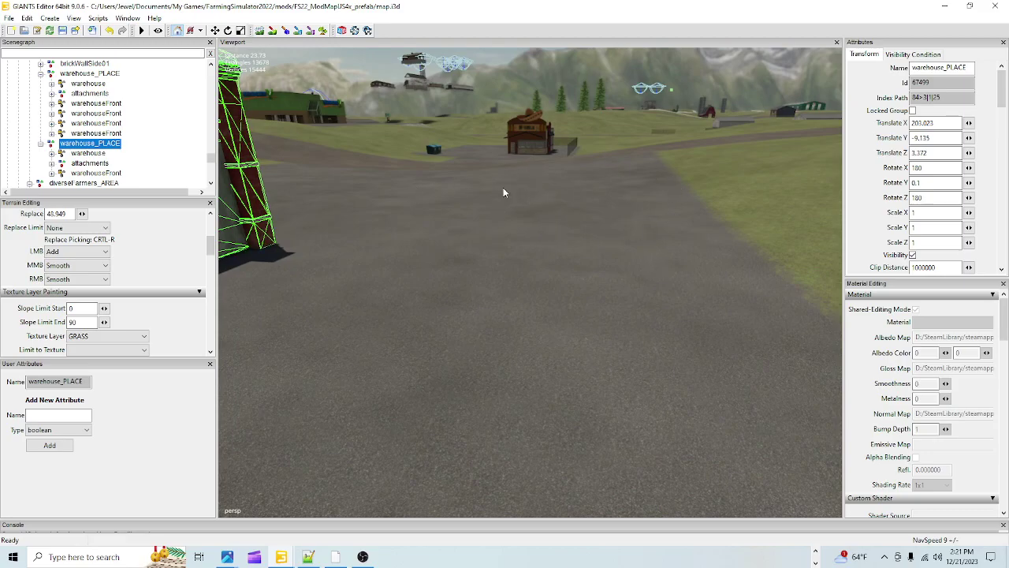
left_click_drag(613, 364, 631, 325, "alt")
scroll(629, 325, "down", 3)
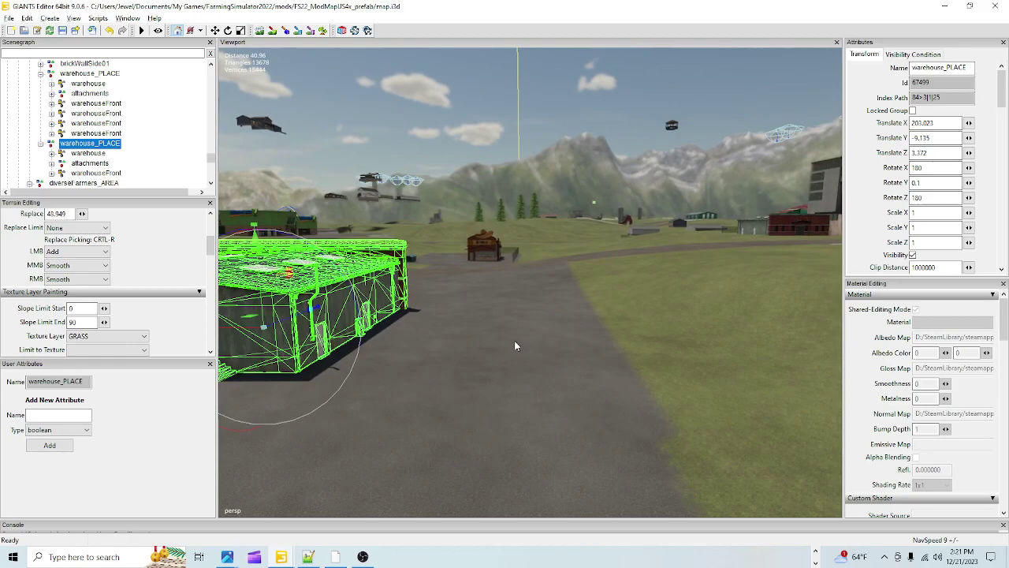
Check the straightened edges and rear corners of the asphalt lot from several angles
left_click_drag(514, 343, 669, 328, "alt")
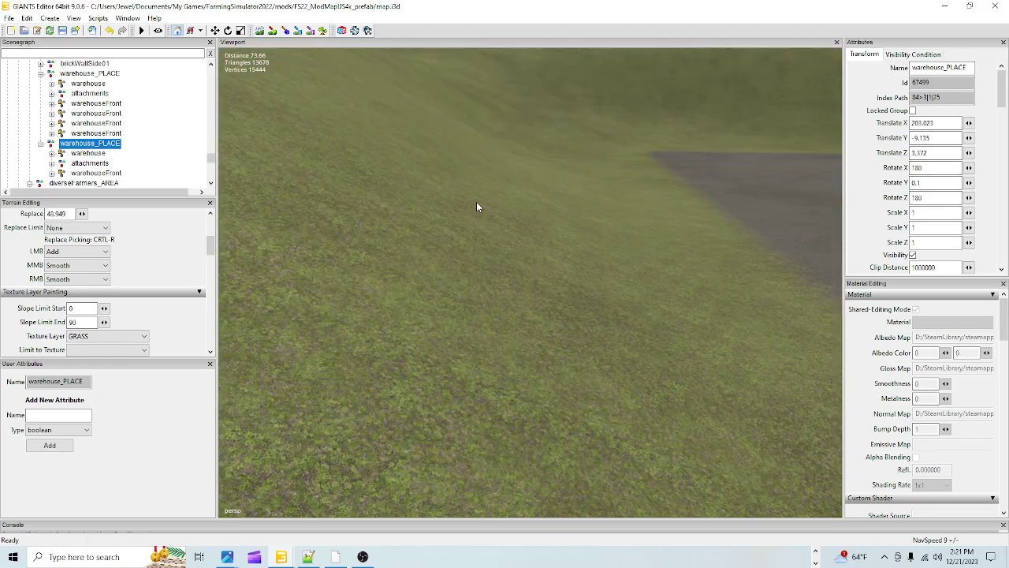
left_click_drag(477, 202, 378, 145, "alt")
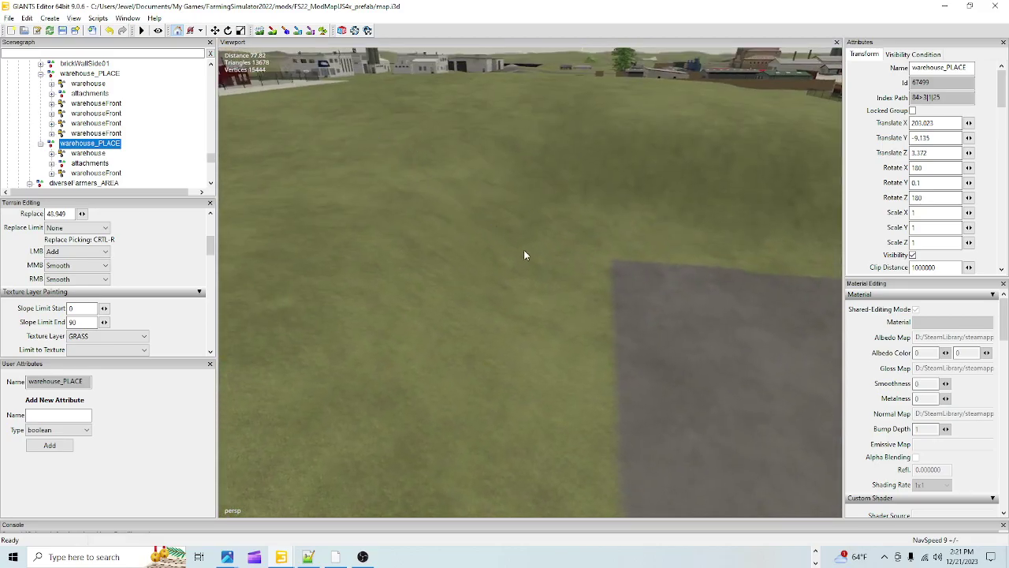
left_click_drag(641, 469, 690, 276, "alt")
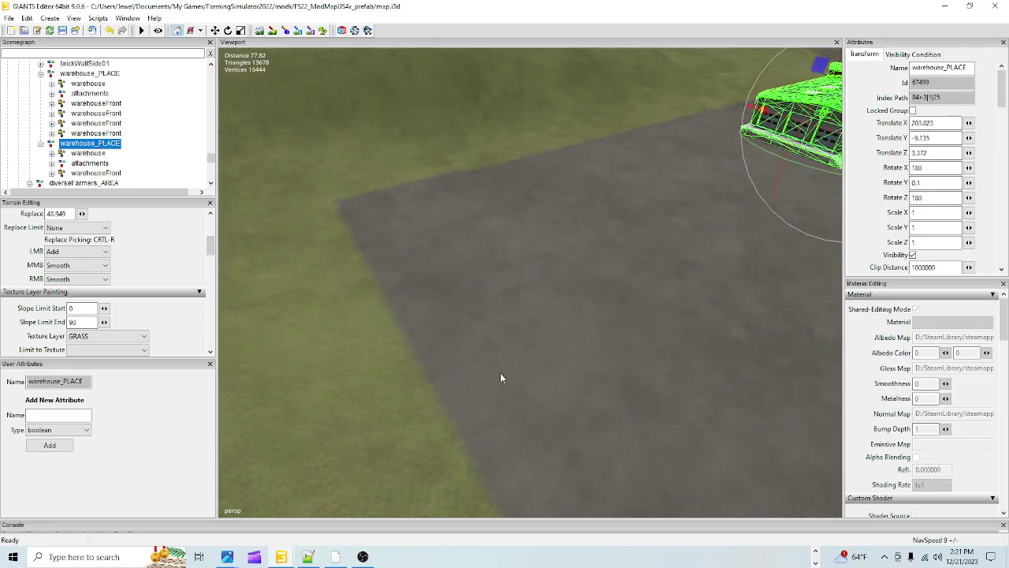
left_click_drag(540, 385, 620, 383, "alt")
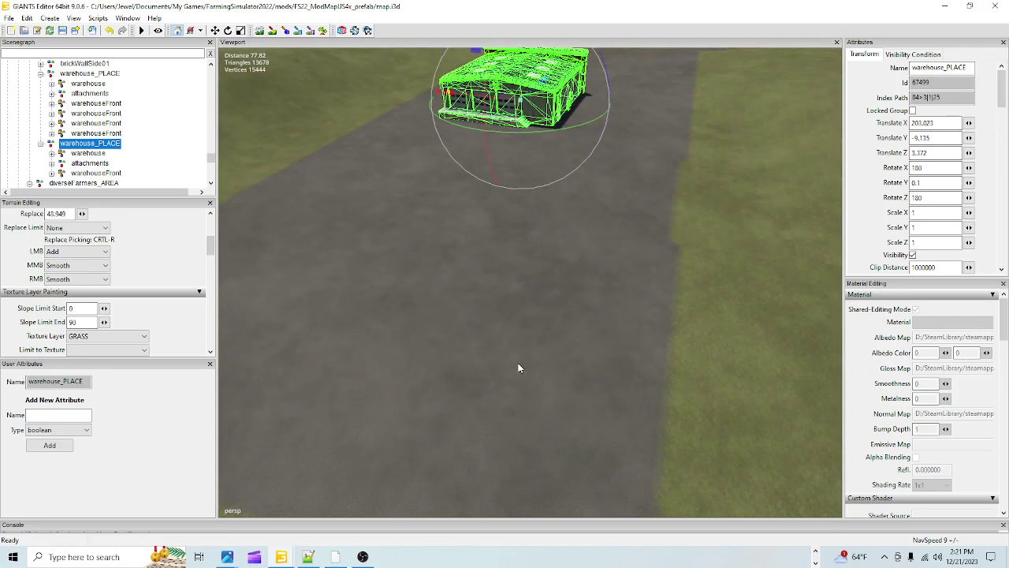
left_click_drag(518, 367, 697, 462, "alt")
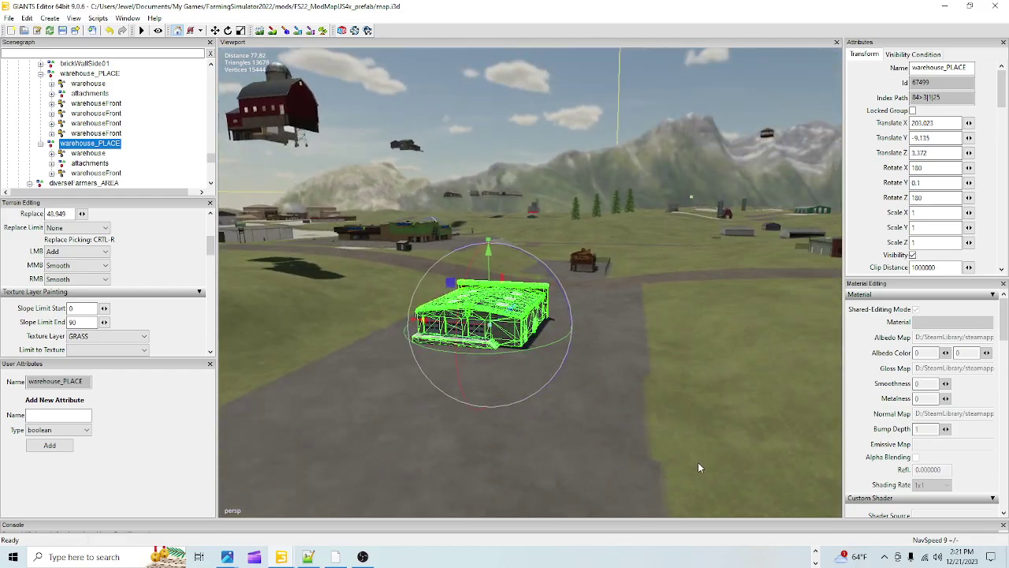
mouse_move(488, 452)
left_mouse_down("alt")
mouse_move(707, 480)
mouse_move(491, 444)
mouse_move(508, 451)
left_mouse_up("alt")
left_click_drag(587, 298, 688, 127, "alt")
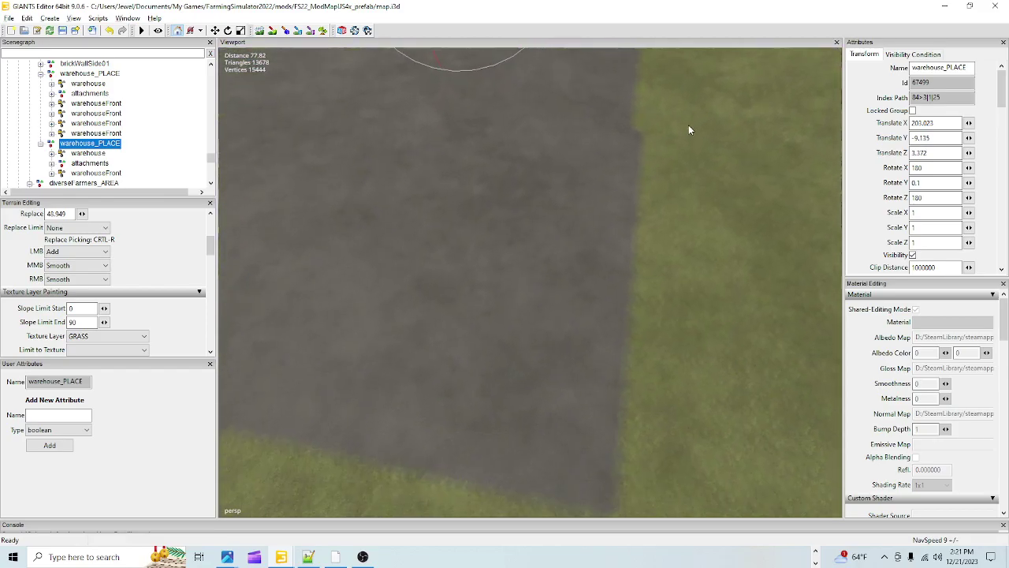
Survey the warehouse lot together with the surrounding roads, silos and neighbouring buildings from a distance
scroll(265, 408, "down", 10)
left_click_drag(570, 211, 806, 200, "alt")
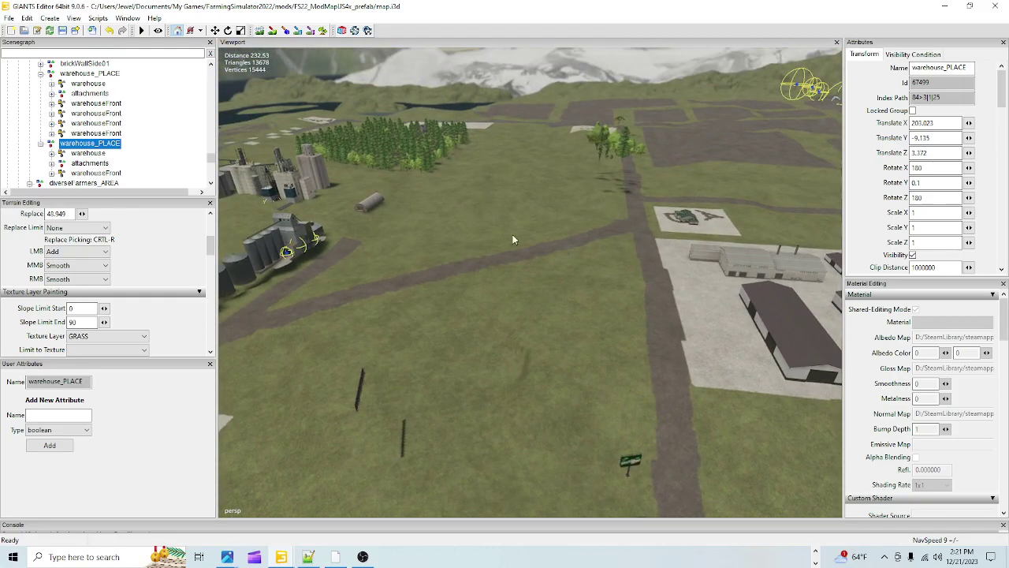
left_click_drag(234, 247, 443, 305, "alt")
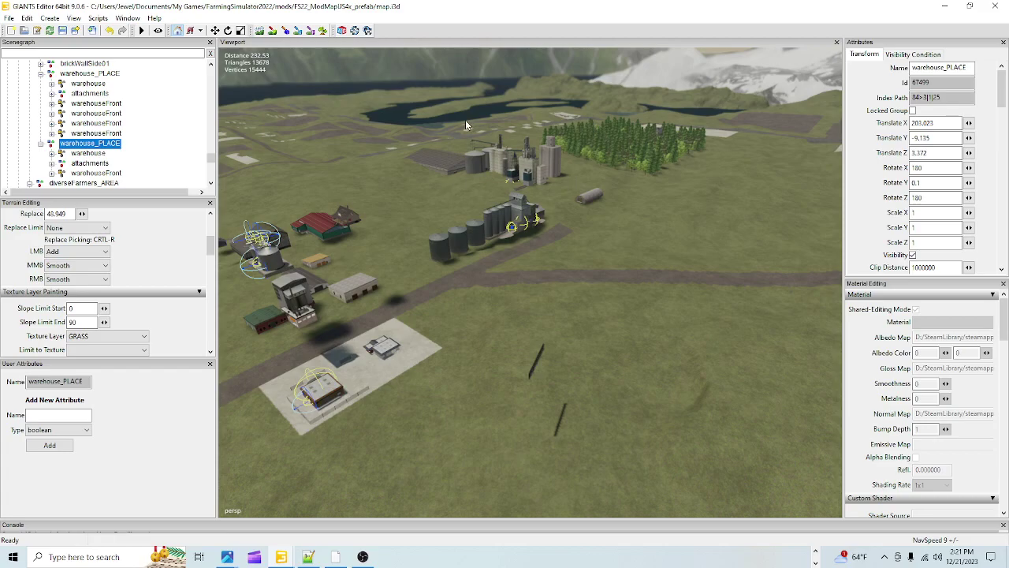
left_click_drag(614, 320, 522, 324, "alt")
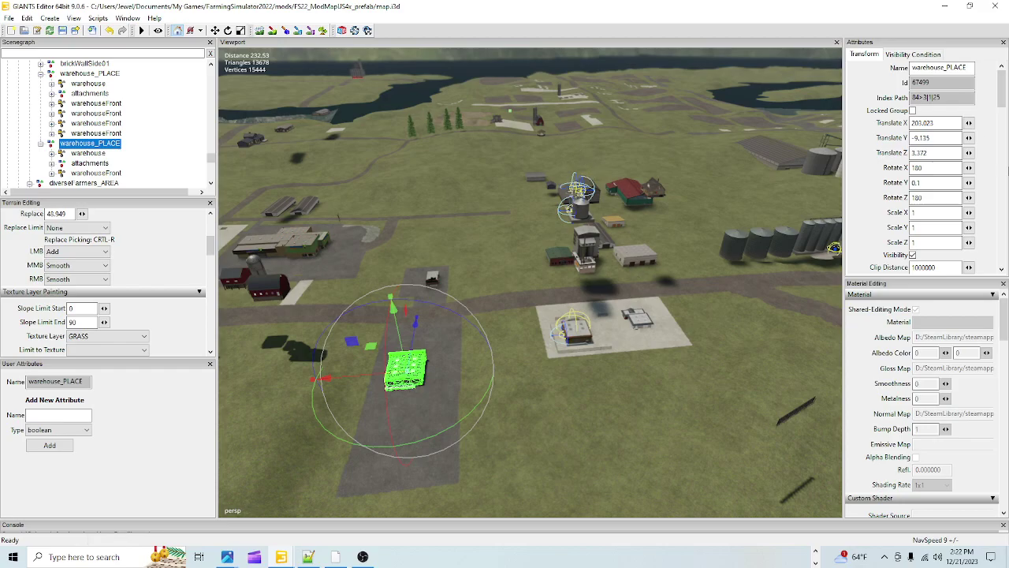
right_click_drag(670, 349, 635, 229)
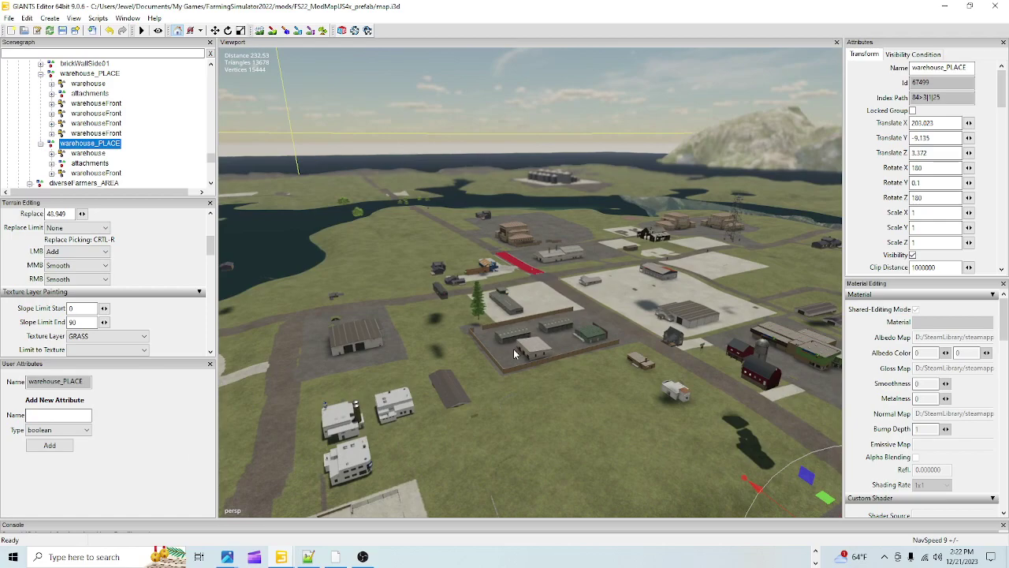
left_click_drag(514, 353, 721, 405, "alt")
right_click_drag(721, 405, 273, 478, "alt")
right_click_drag(741, 185, 538, 262, "alt")
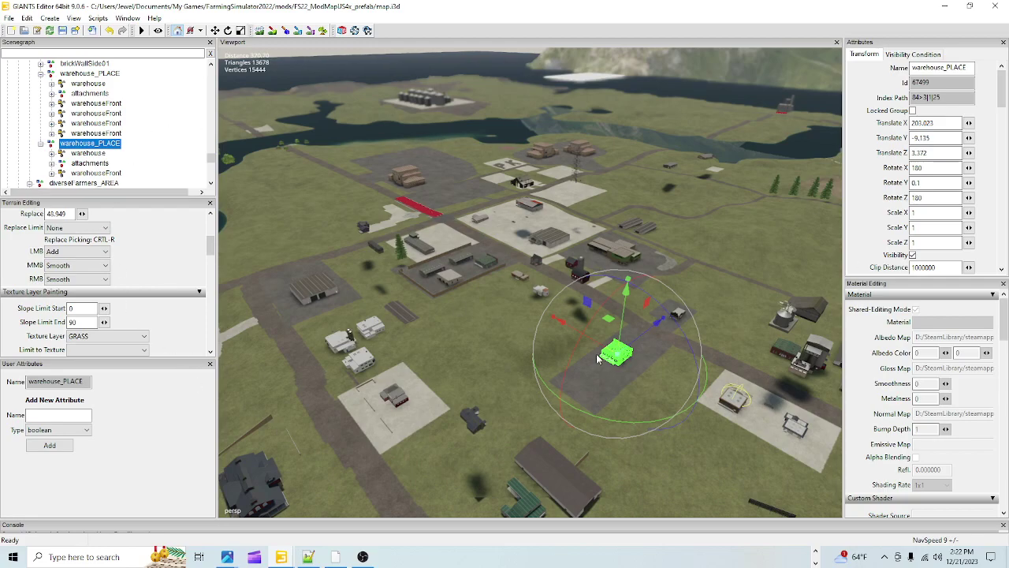
Survey the open land between the long sheds, the concrete pads and the lake shore
left_click_drag(597, 355, 461, 388, "alt")
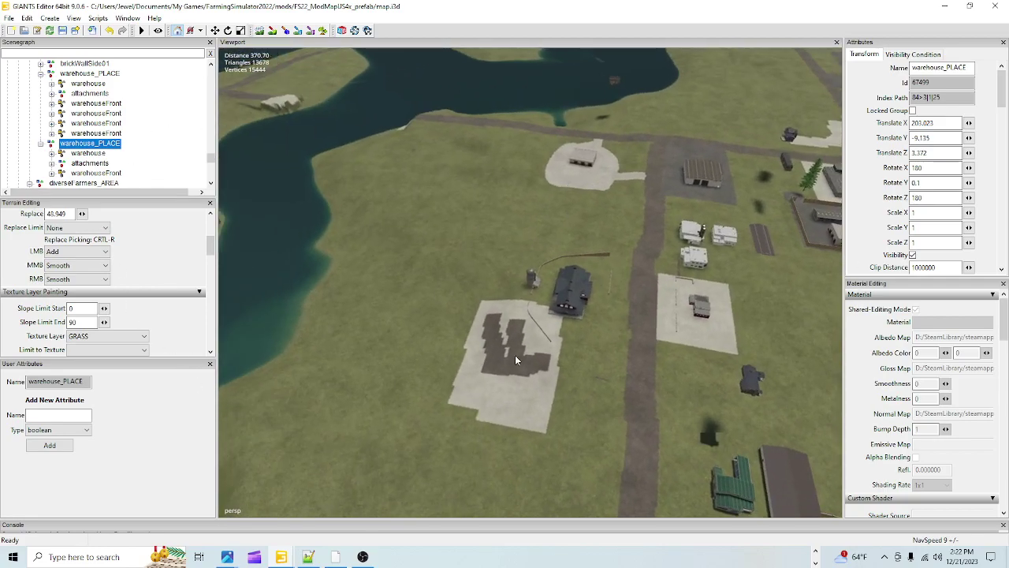
left_click_drag(501, 302, 208, 323, "alt")
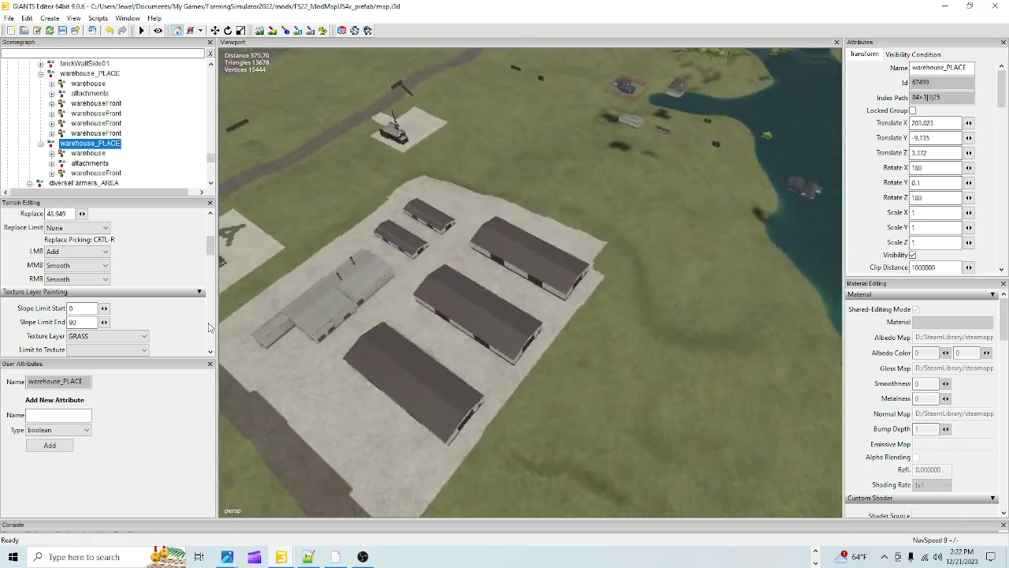
right_click_drag(210, 328, 581, 184)
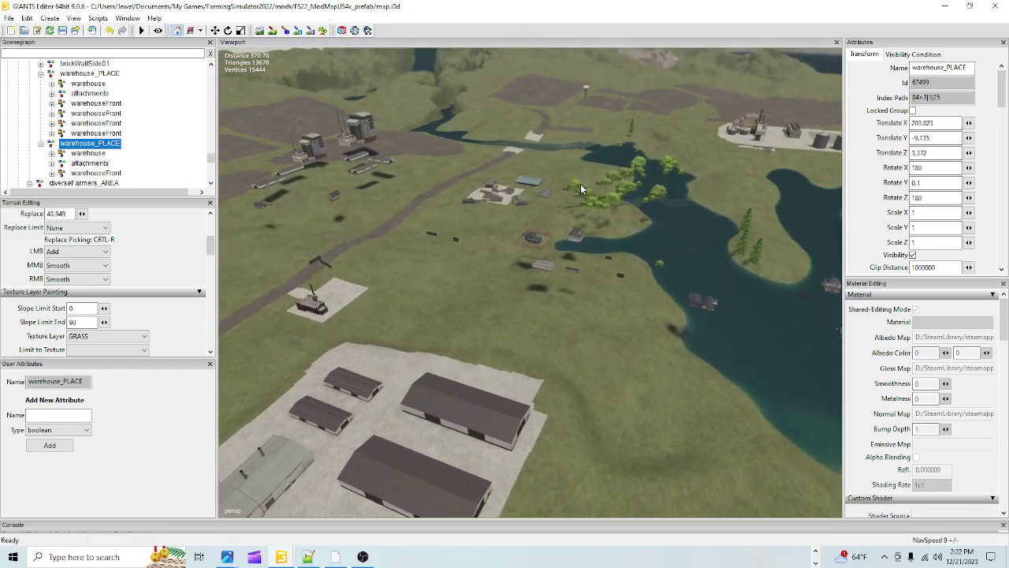
left_click_drag(581, 184, 568, 340, "alt")
left_click_drag(597, 292, 787, 120, "alt")
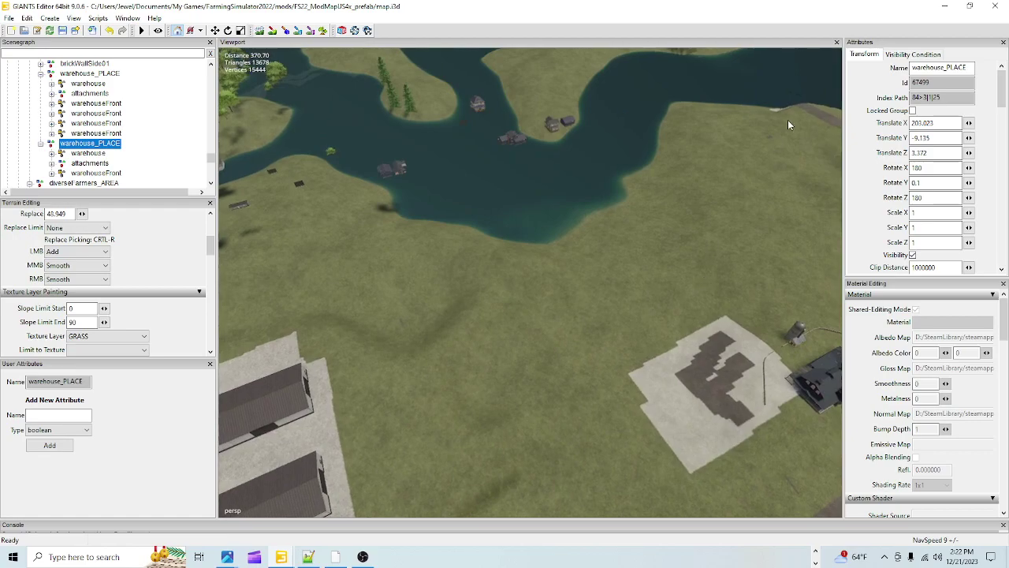
right_click_drag(788, 120, 354, 200)
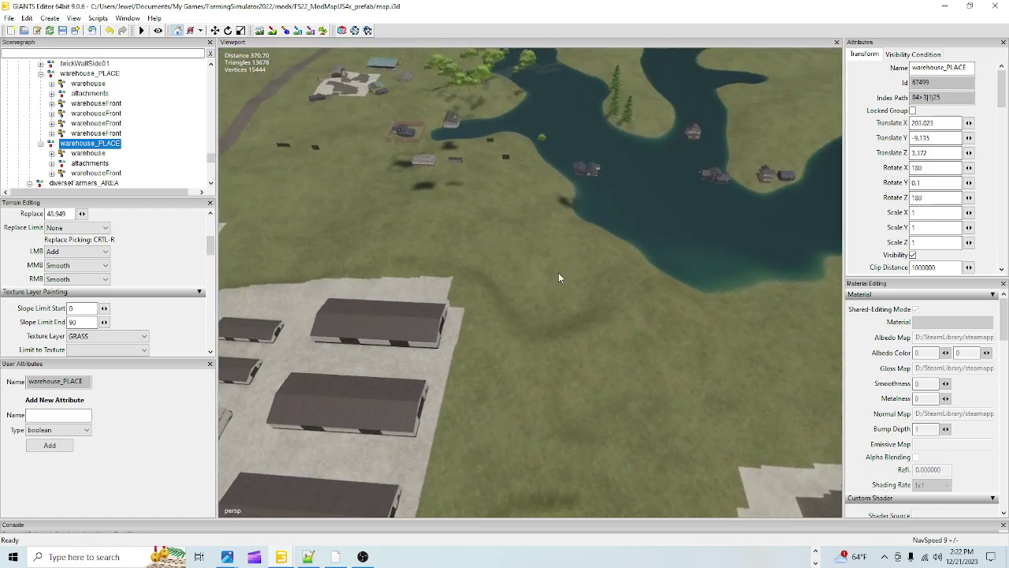
right_click_drag(513, 343, 489, 306)
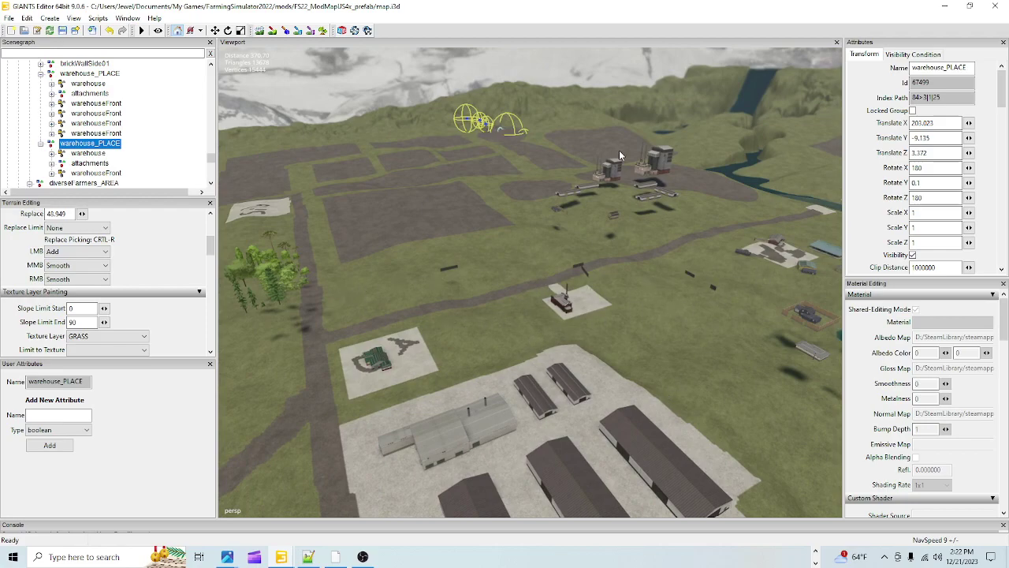
right_click_drag(759, 137, 620, 281)
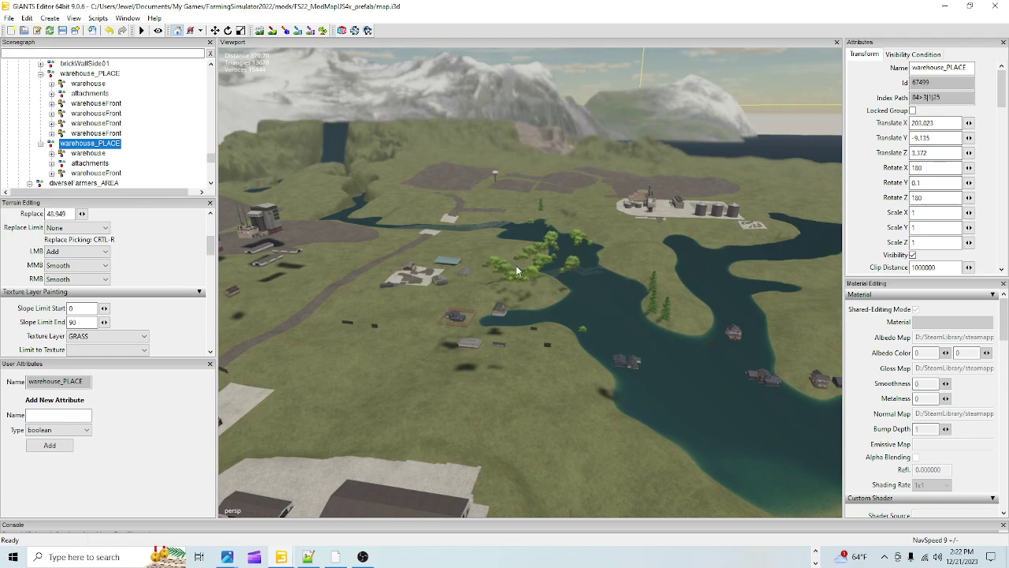
right_click_drag(517, 271, 521, 160)
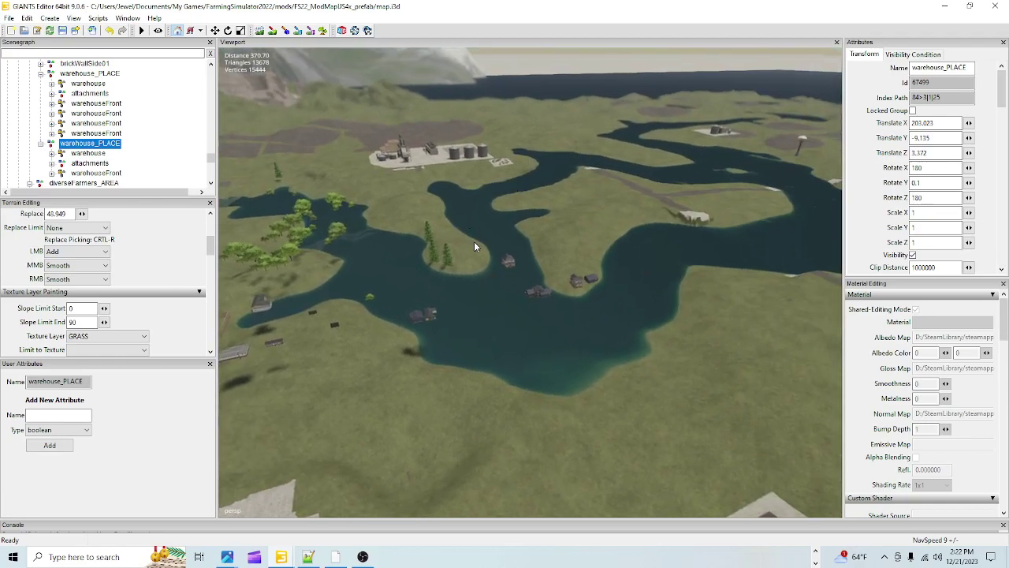
right_click_drag(474, 247, 466, 215)
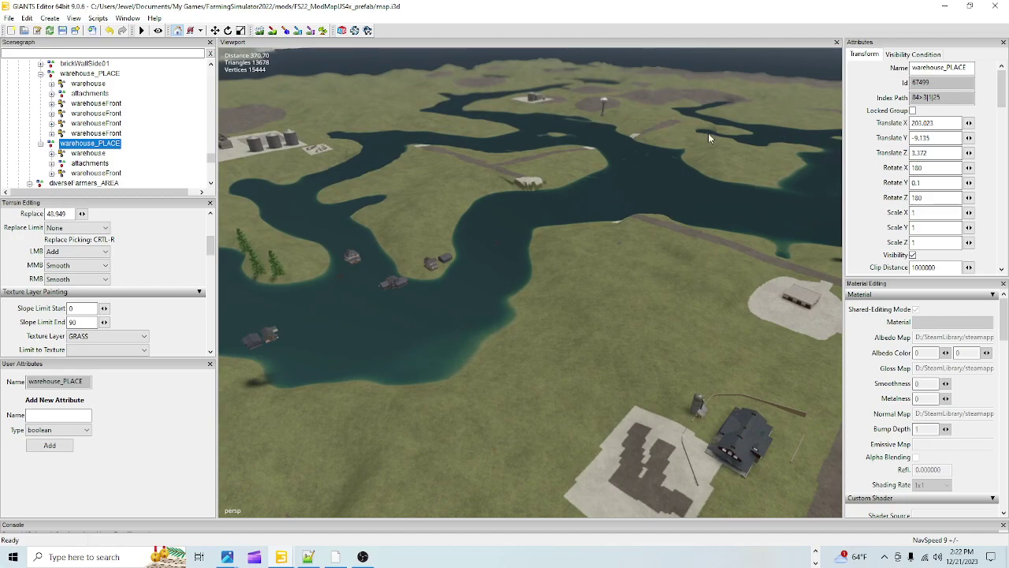
Survey the lake shore and the buildings along the road, from the concrete pads down to road level by the warehouse lot
right_click_drag(560, 177, 625, 273)
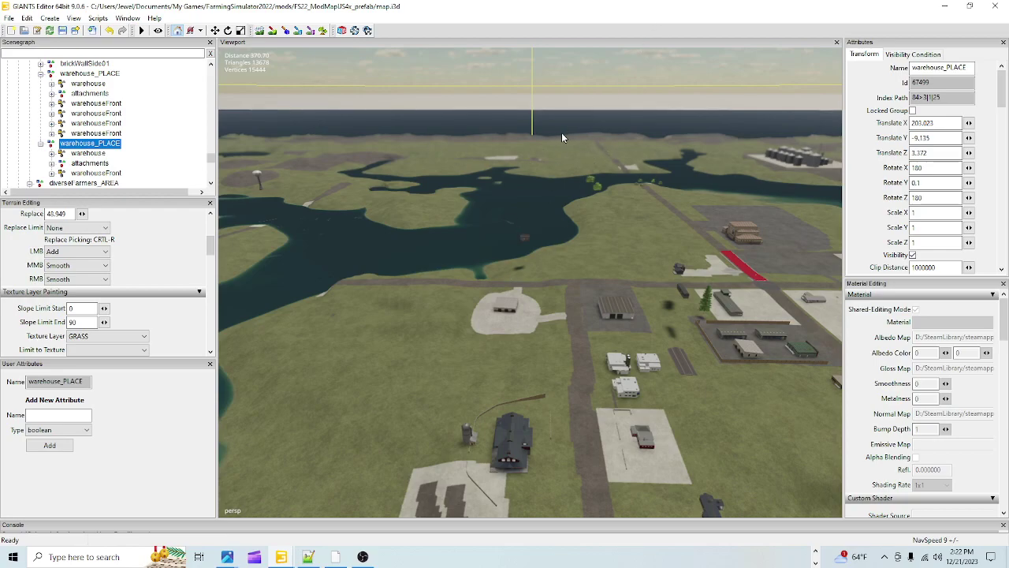
left_click_drag(415, 275, 509, 346, "alt")
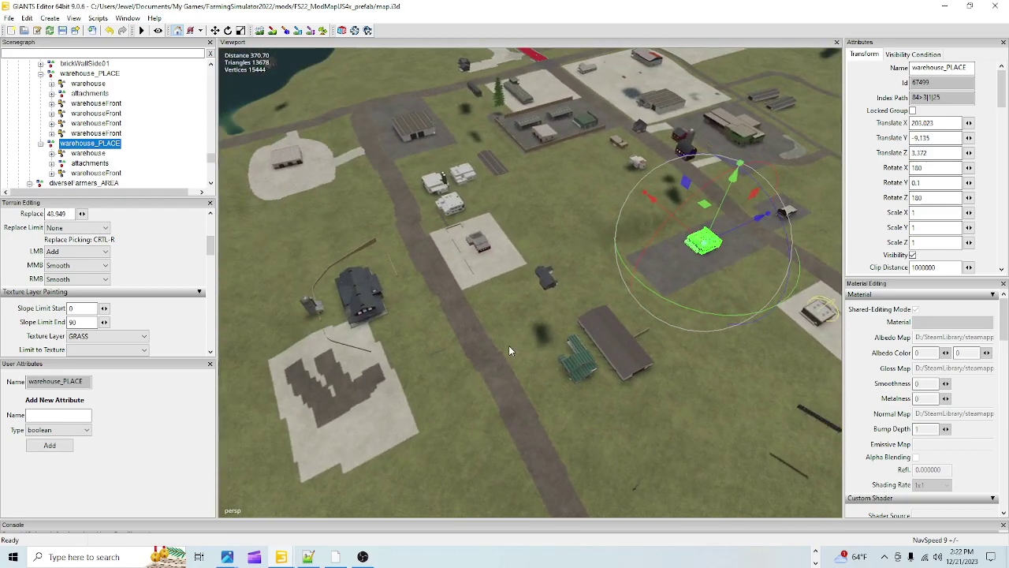
scroll(508, 346, "up", 2)
mouse_move(473, 347)
right_mouse_down("alt")
mouse_move(678, 87)
mouse_move(831, 68)
mouse_move(860, 4)
right_mouse_up("alt")
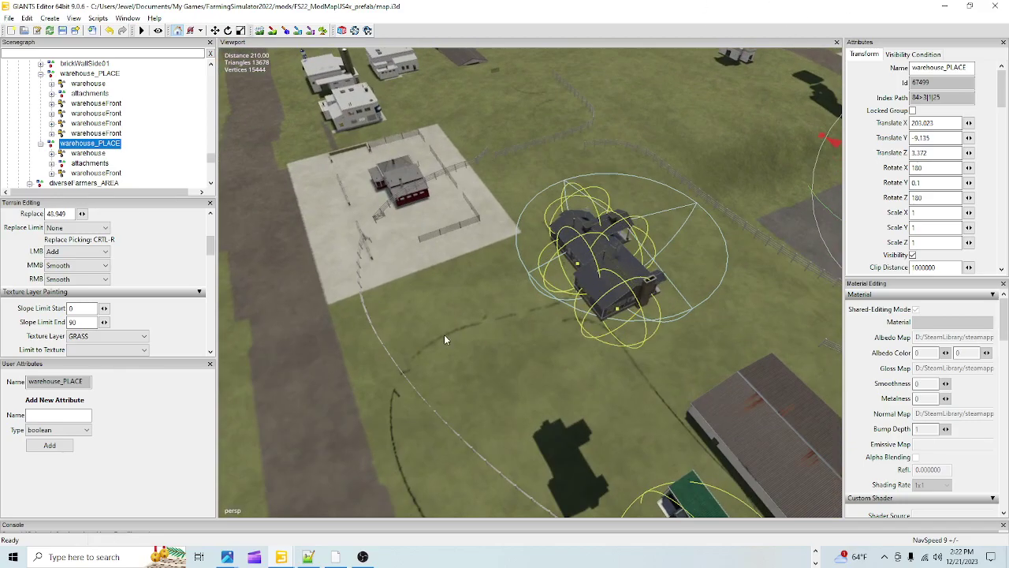
left_click_drag(445, 337, 572, 280, "alt")
mouse_move(571, 280)
right_mouse_down()
mouse_move(580, 206)
mouse_move(489, 294)
mouse_move(463, 302)
mouse_move(568, 272)
right_mouse_up()
right_click_drag(354, 338, 492, 315, "alt")
left_click_drag(493, 315, 465, 364, "alt")
right_click_drag(465, 358, 794, 255)
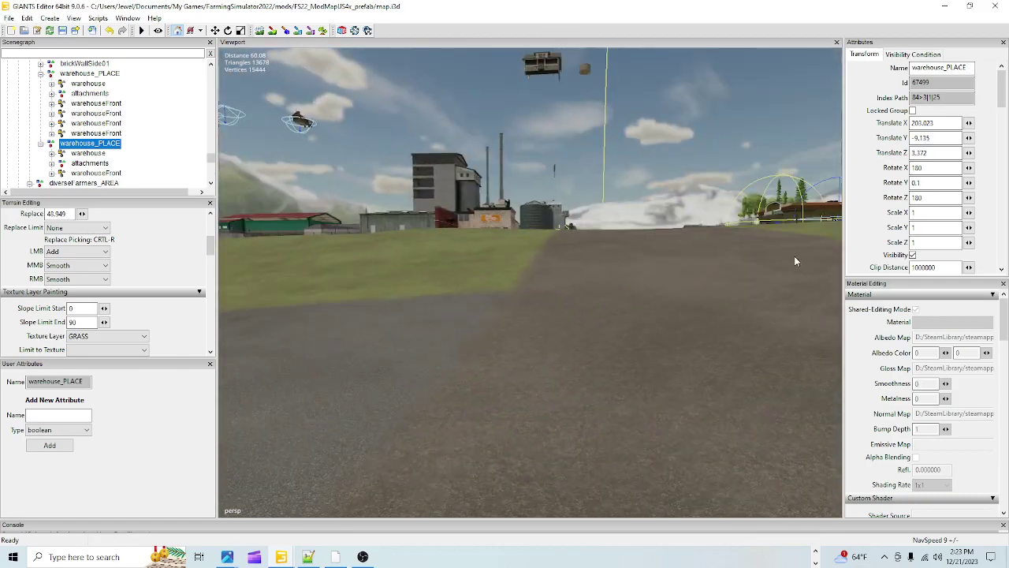
Examine the warehouse lot and its road frontage, looking across from the shop on the opposite side
right_click(648, 262)
right_click_drag(647, 254, 749, 261)
scroll(594, 372, "down", 3)
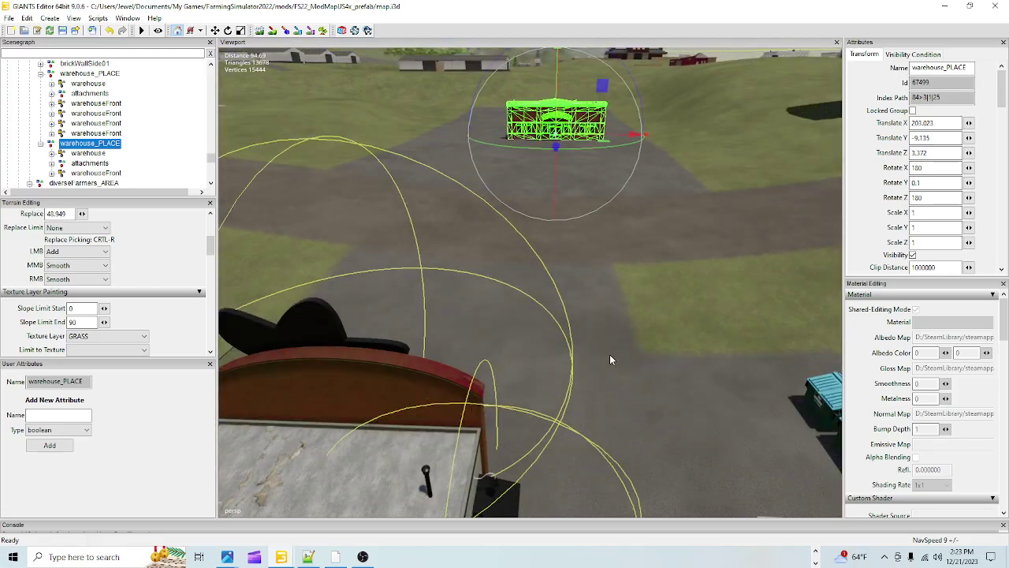
mouse_move(596, 310)
right_mouse_down()
mouse_move(775, 300)
mouse_move(614, 302)
right_mouse_up()
left_click_drag(614, 302, 448, 253, "alt")
right_click_drag(432, 330, 583, 295)
right_click_drag(514, 344, 465, 266)
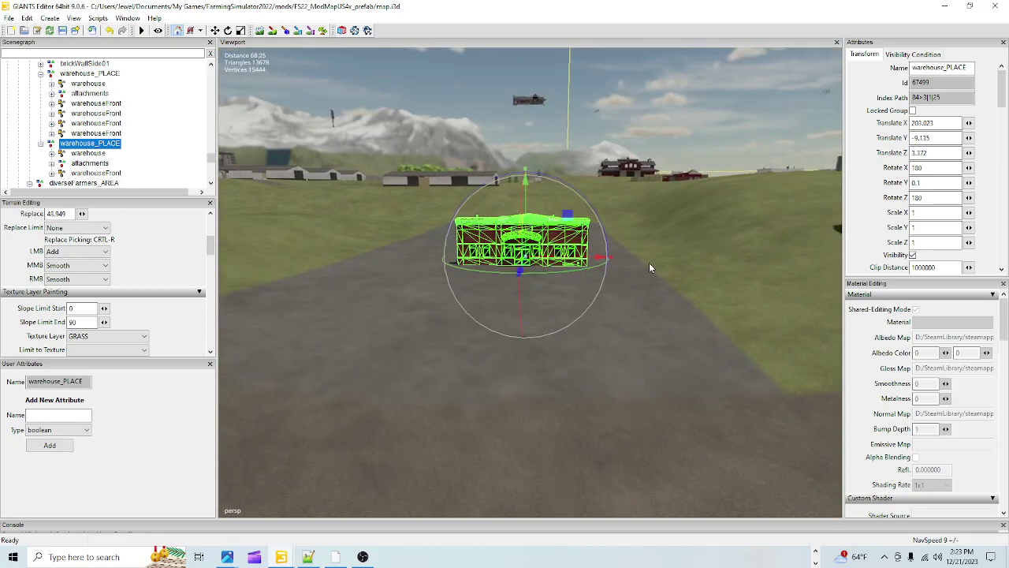
right_click_drag(649, 268, 715, 300)
right_click_drag(639, 246, 401, 280)
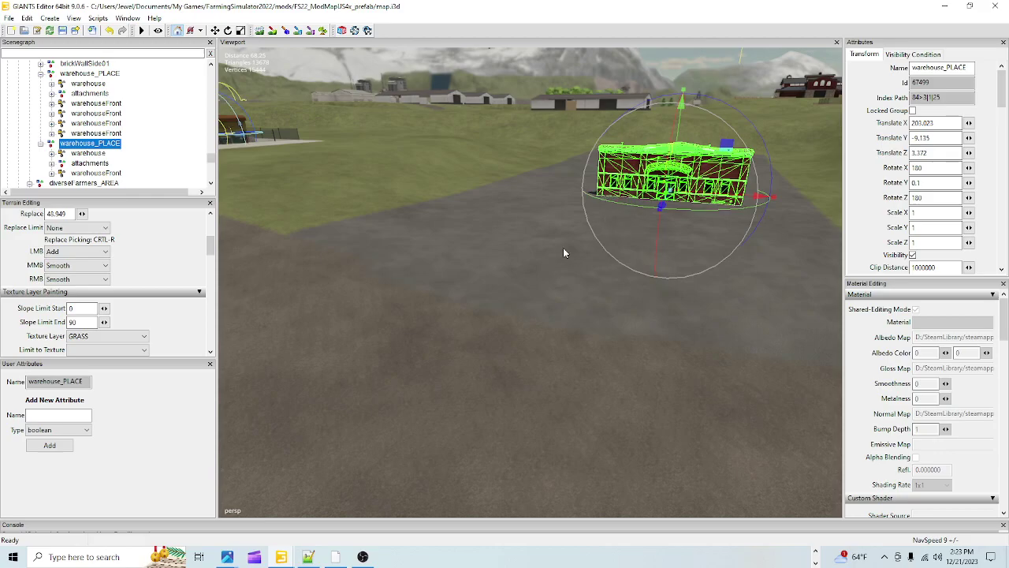
Inspect where the asphalt lots meet the road, and view the warehouse's front facade up close
right_click_drag(563, 248, 617, 237)
left_click_drag(617, 236, 605, 222, "alt")
right_click_drag(506, 323, 564, 237, "alt")
left_click_drag(564, 236, 511, 253, "alt")
right_click_drag(511, 253, 430, 298, "alt")
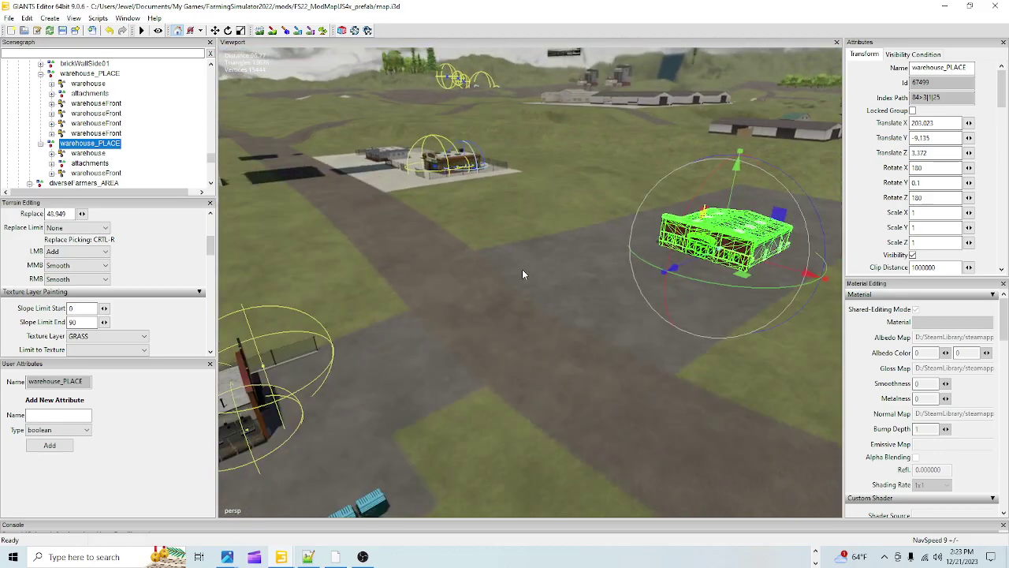
left_click_drag(522, 269, 560, 250, "alt")
right_click_drag(507, 253, 548, 310, "alt")
mouse_move(548, 311)
left_mouse_down("alt")
mouse_move(557, 295)
mouse_move(548, 282)
mouse_move(559, 311)
left_mouse_up("alt")
right_click_drag(558, 307, 484, 314, "alt")
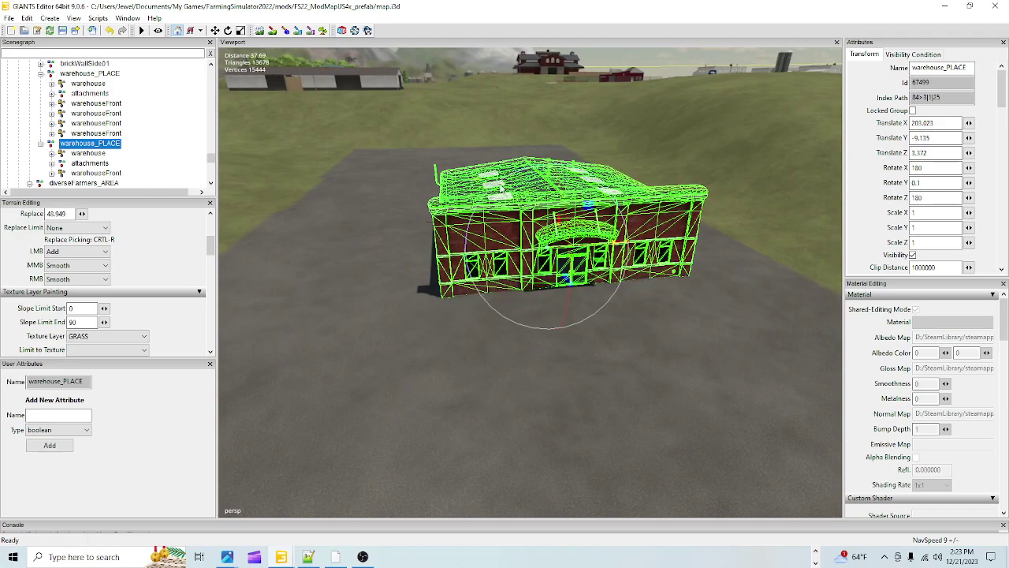
Look along the road from the warehouse lot toward the town buildings and the green-walled store
left_click_drag(539, 335, 459, 320, "alt")
right_click_drag(458, 320, 624, 329)
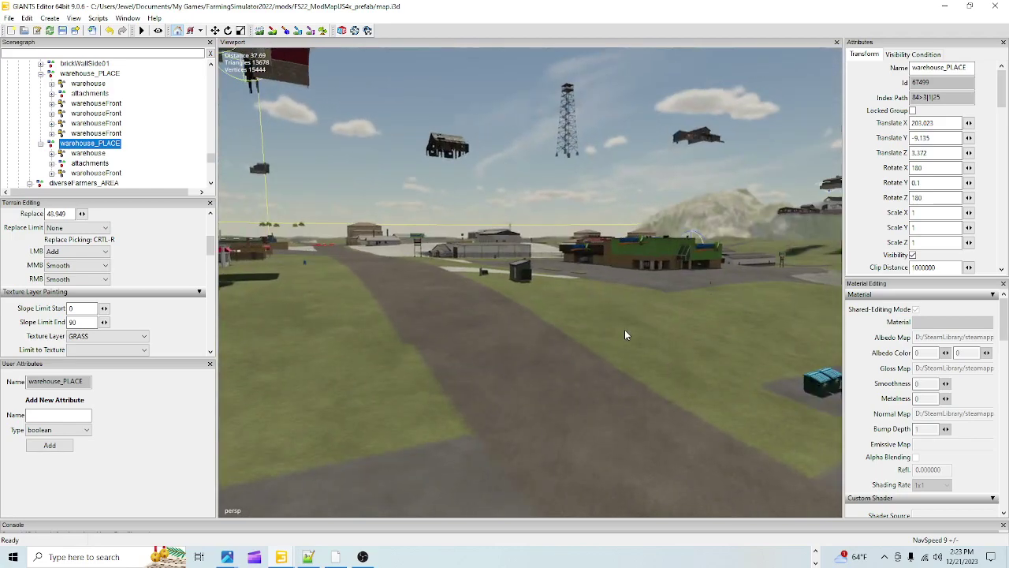
right_click_drag(616, 241, 495, 341)
left_click_drag(495, 341, 509, 356, "alt")
right_click_drag(509, 356, 650, 263, "alt")
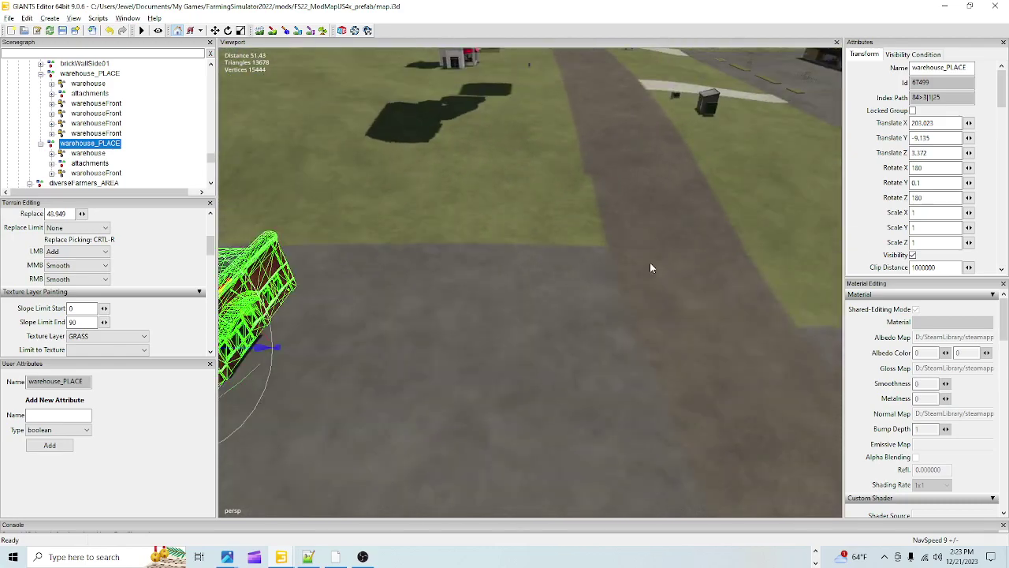
left_click_drag(650, 262, 616, 268, "alt")
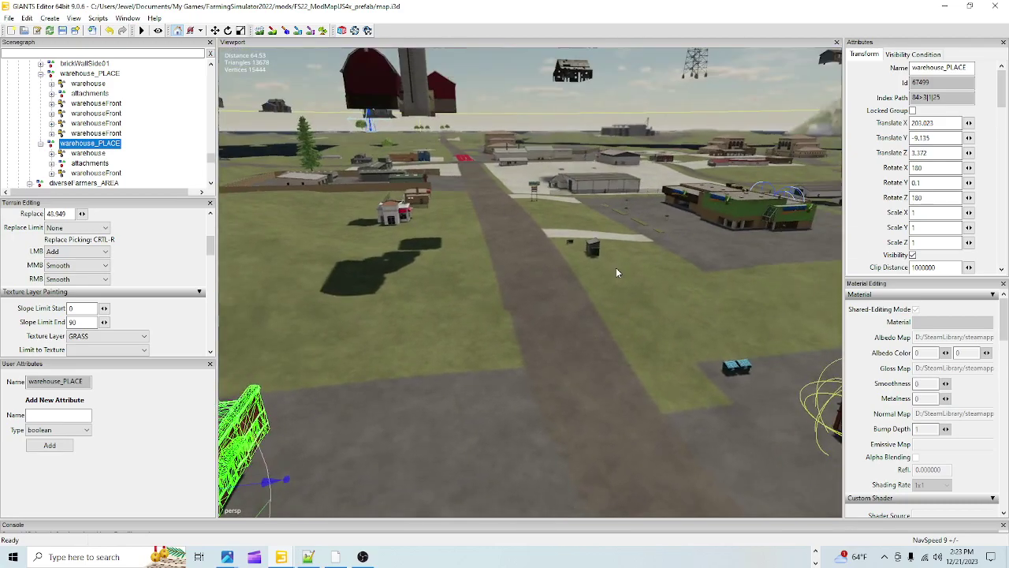
Select the warehouse with the handpainted-signs billboard, frame it in the view and examine its fenced concrete lot
left_click(660, 160)
key("f")
scroll(512, 229, "up", 2)
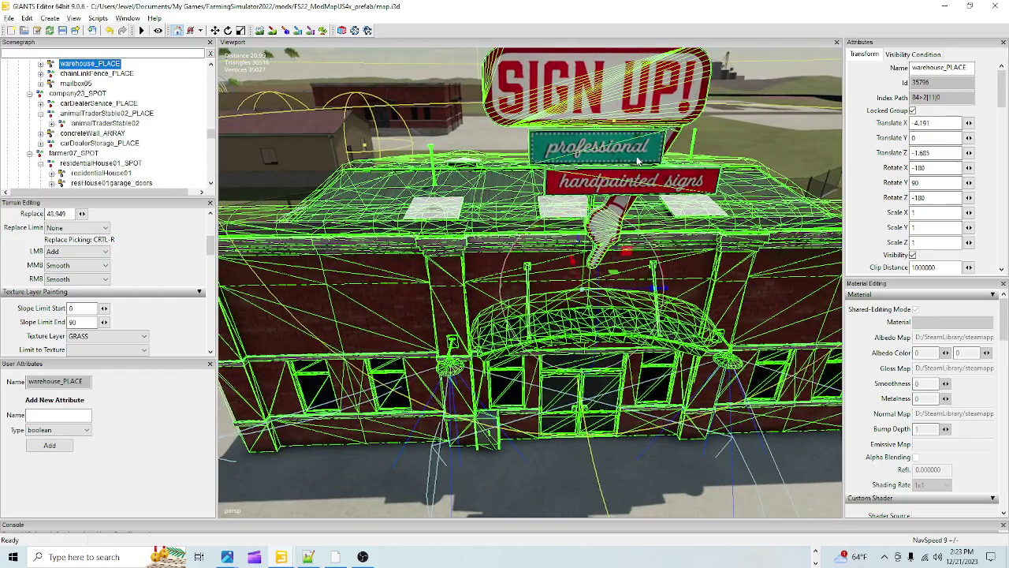
scroll(518, 236, "down", 5)
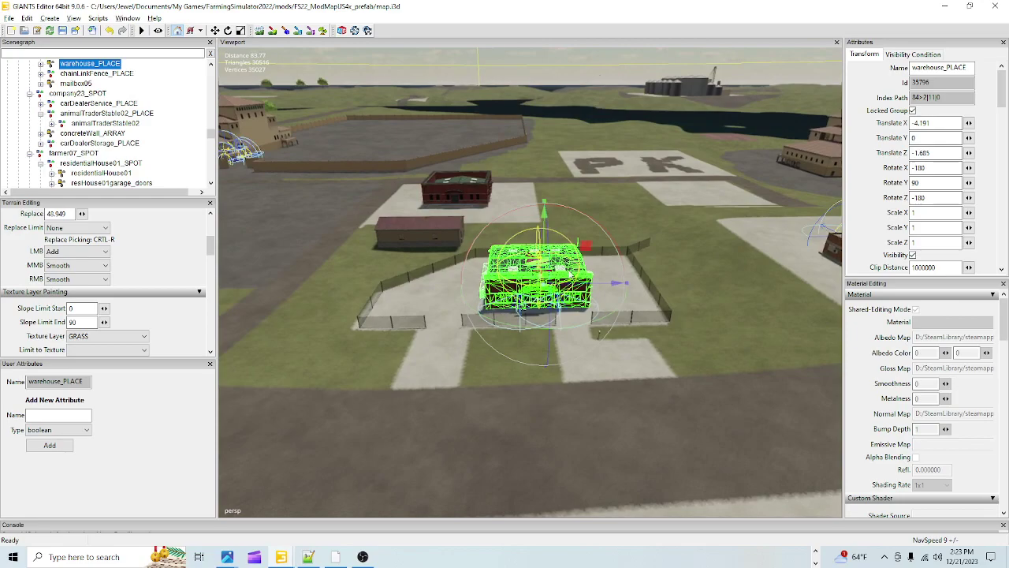
scroll(571, 275, "down", 1)
left_click_drag(636, 342, 397, 352, "alt")
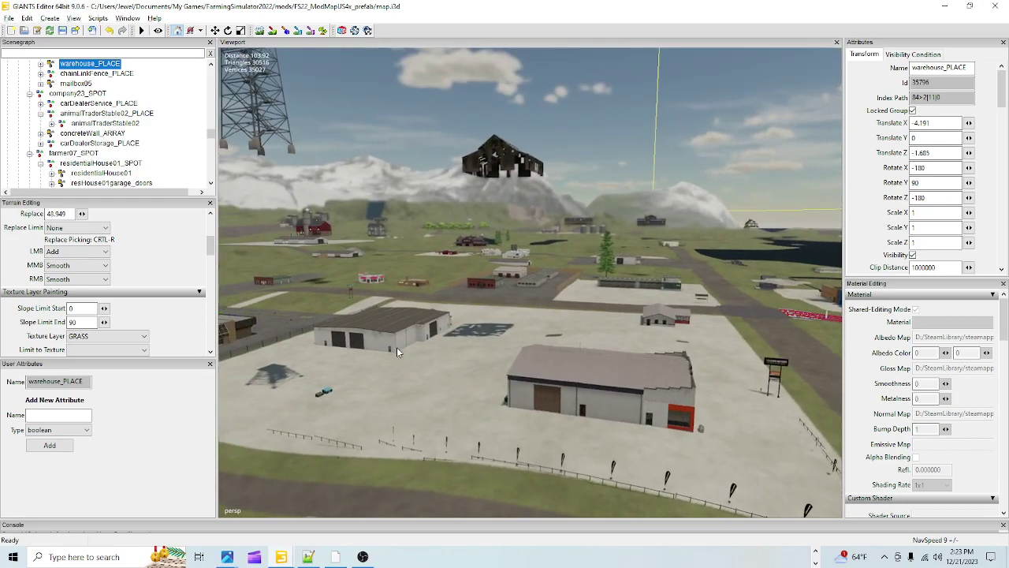
Select the brick warehouseFront in the American Parcel yard, frame it and examine its surroundings
left_click(487, 281)
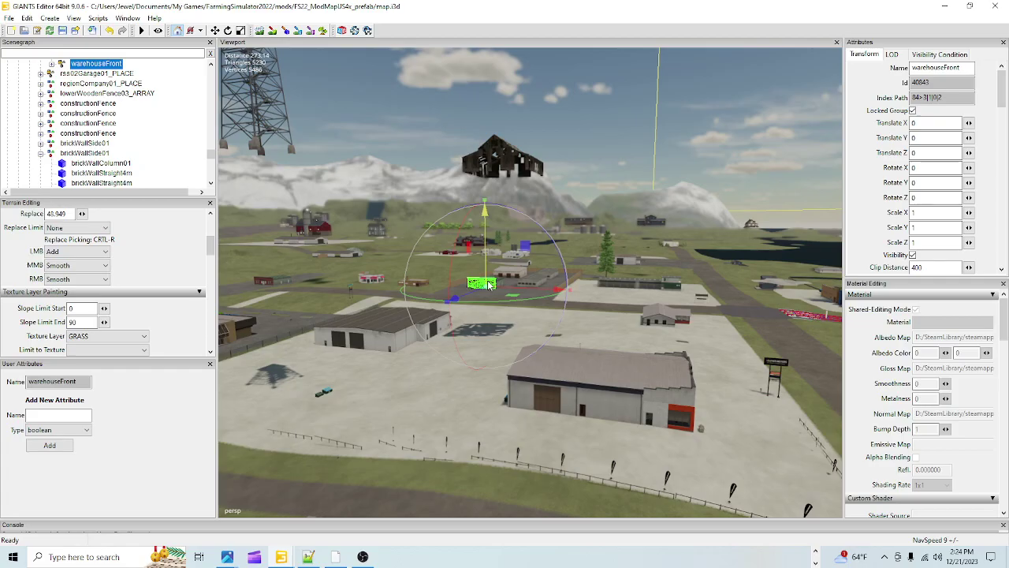
key("f")
scroll(590, 302, "down", 1)
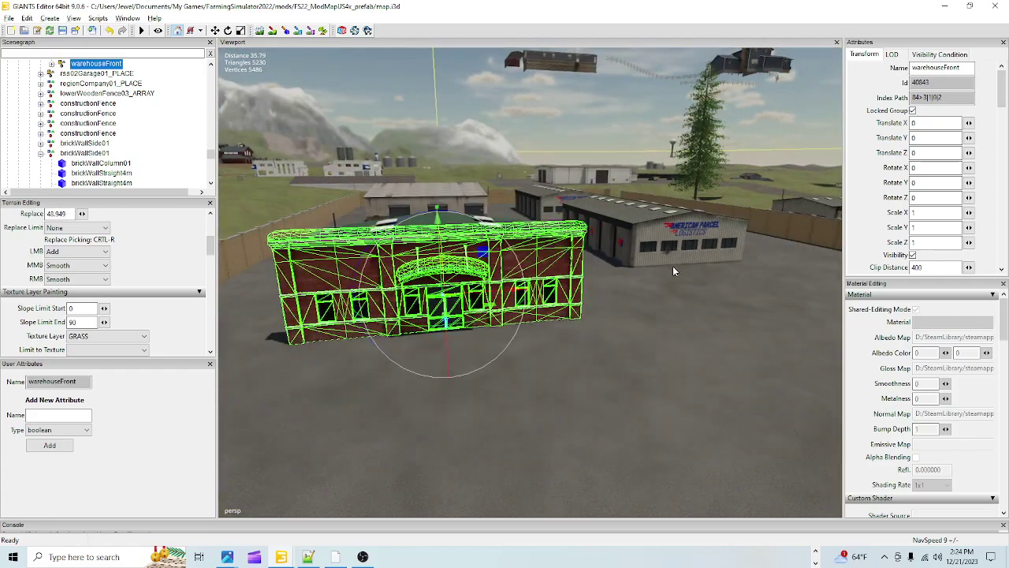
scroll(430, 363, "down", 3)
left_click_drag(631, 386, 411, 397, "alt")
scroll(744, 95, "up", 3)
Return to the copied warehouse beside the road and review its asphalt lot against the shop lot opposite
right_click_drag(744, 95, 969, 13, "alt")
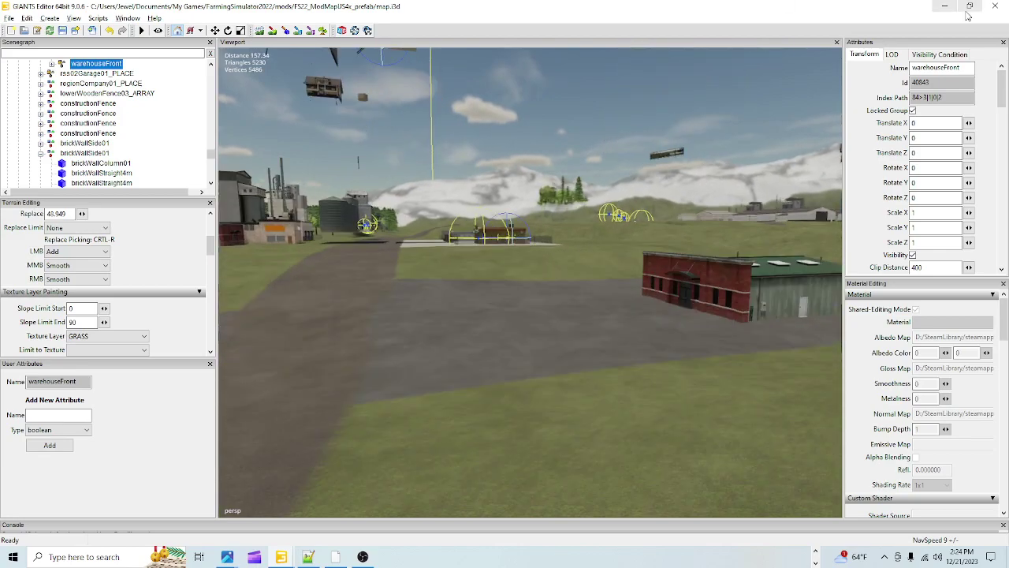
right_click_drag(583, 331, 706, 211, "alt")
left_click_drag(707, 212, 676, 300, "alt")
right_click_drag(676, 304, 462, 352)
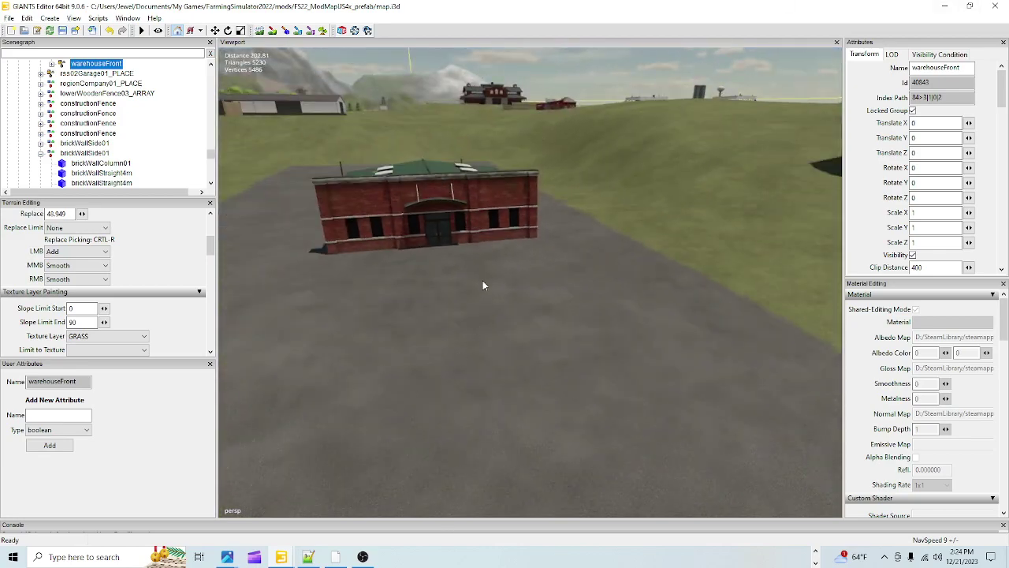
right_click_drag(484, 285, 401, 361)
right_click_drag(531, 328, 580, 347)
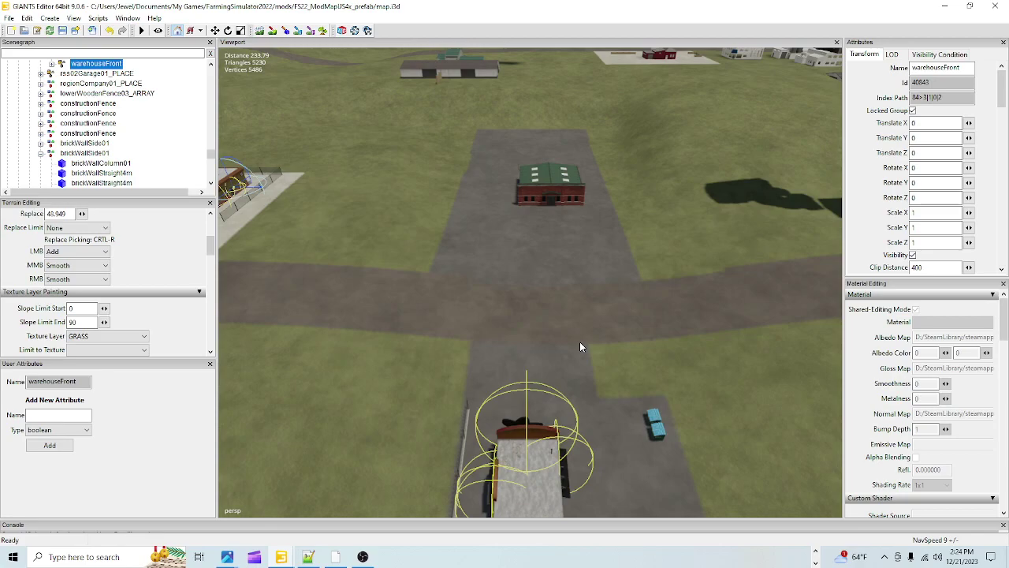
right_click_drag(581, 347, 440, 264)
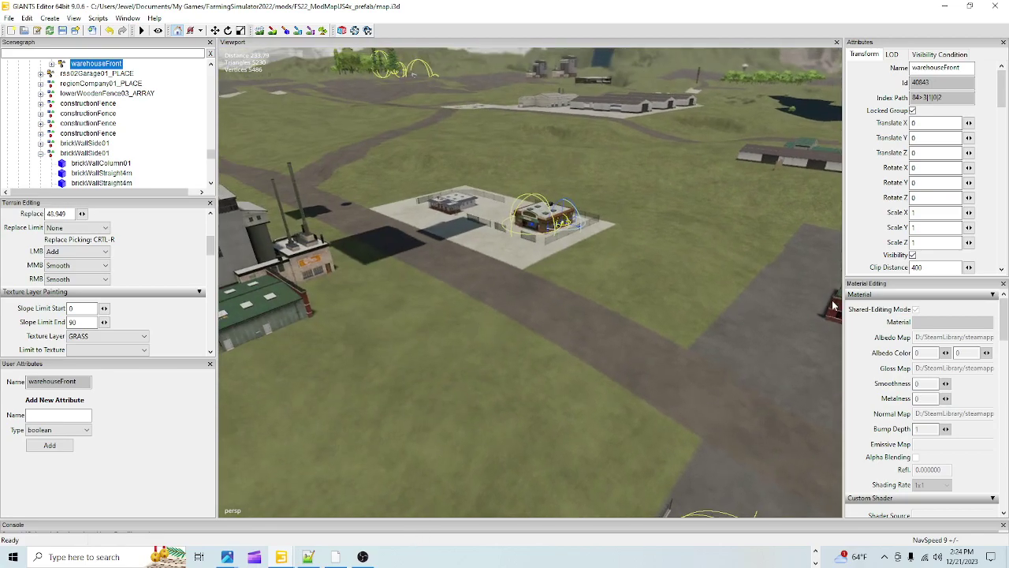
right_click_drag(541, 313, 540, 378)
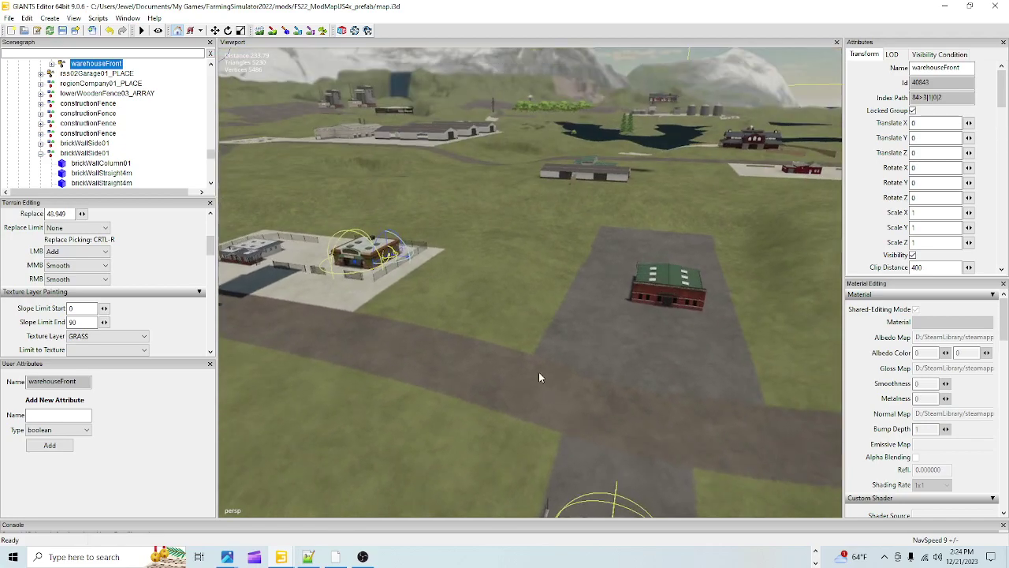
right_click_drag(417, 359, 476, 377)
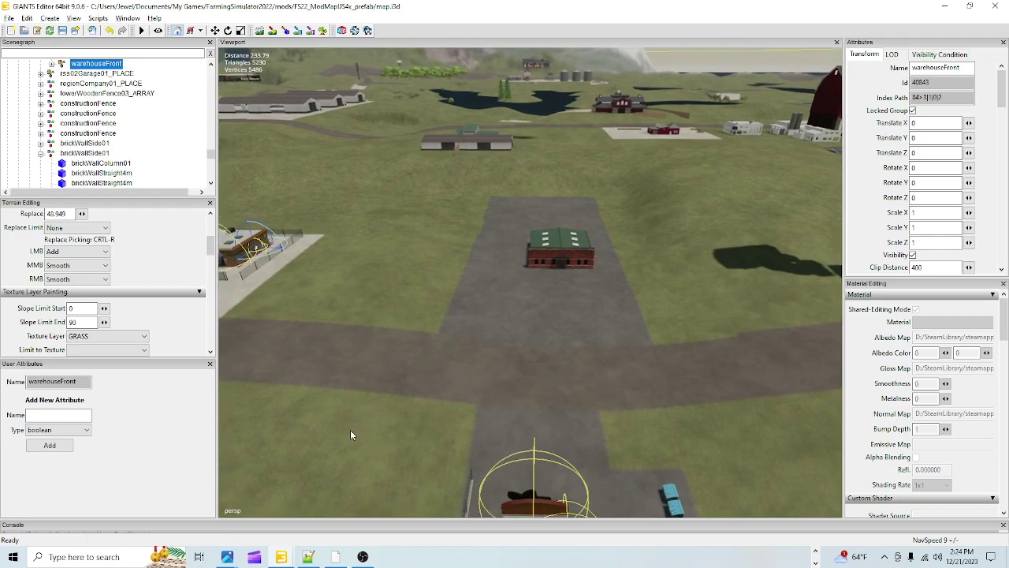
Inspect the copied warehouse's brick facade, side wall and asphalt lot from close up and from the road corner
right_click_drag(350, 430, 656, 199, "alt")
left_click_drag(507, 311, 574, 248, "alt")
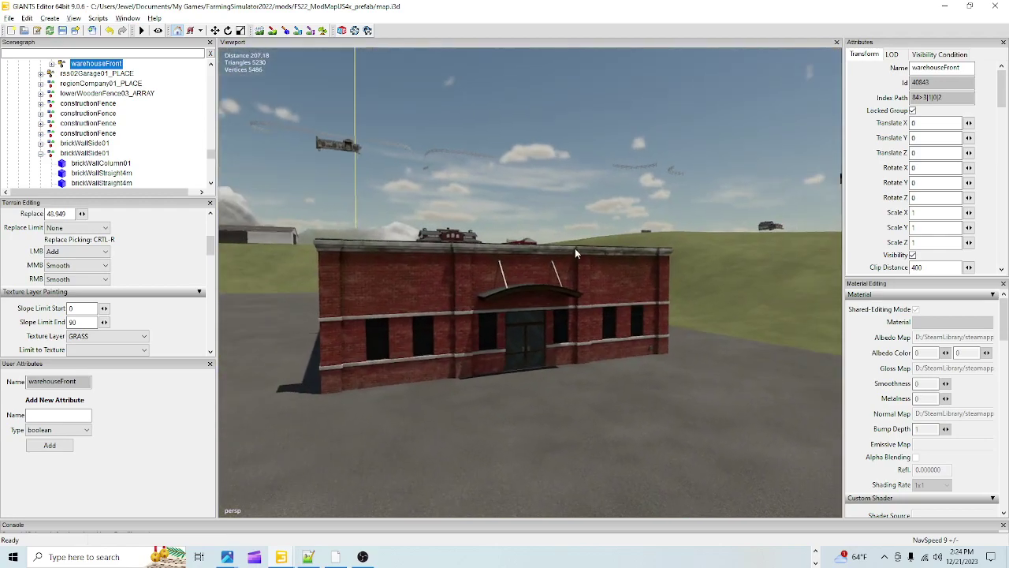
right_click_drag(575, 253, 477, 338)
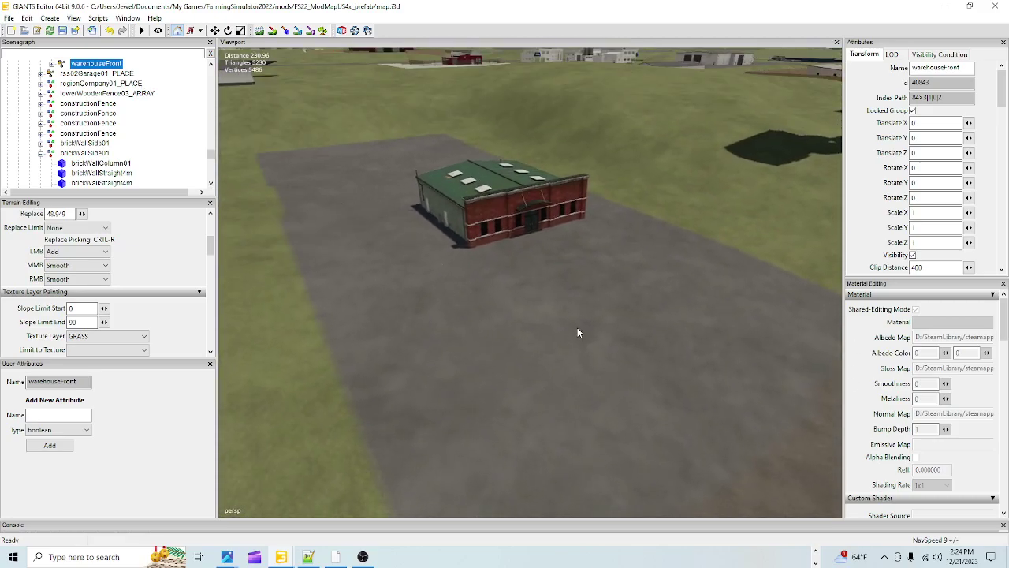
right_click_drag(407, 357, 555, 220)
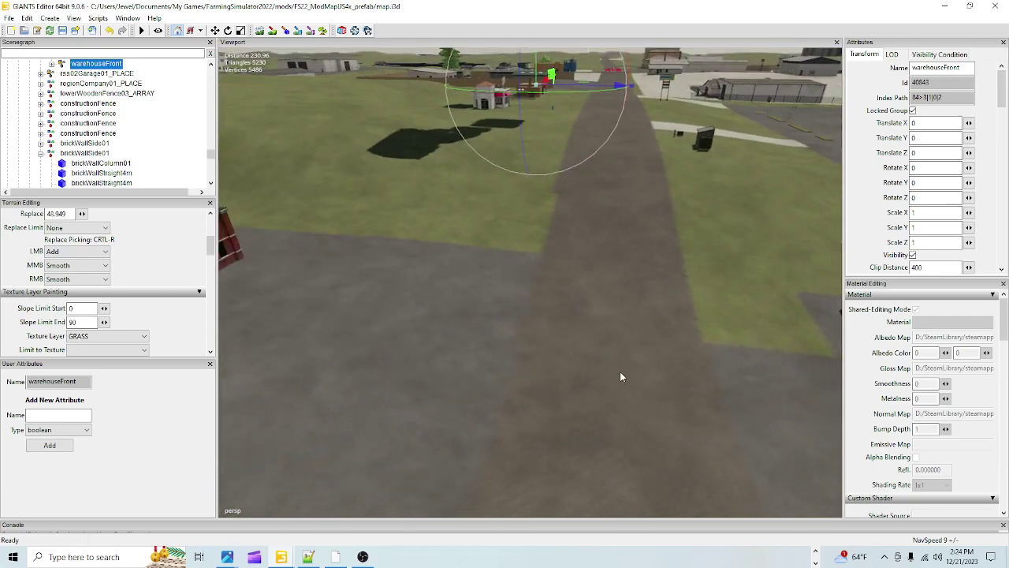
key("f")
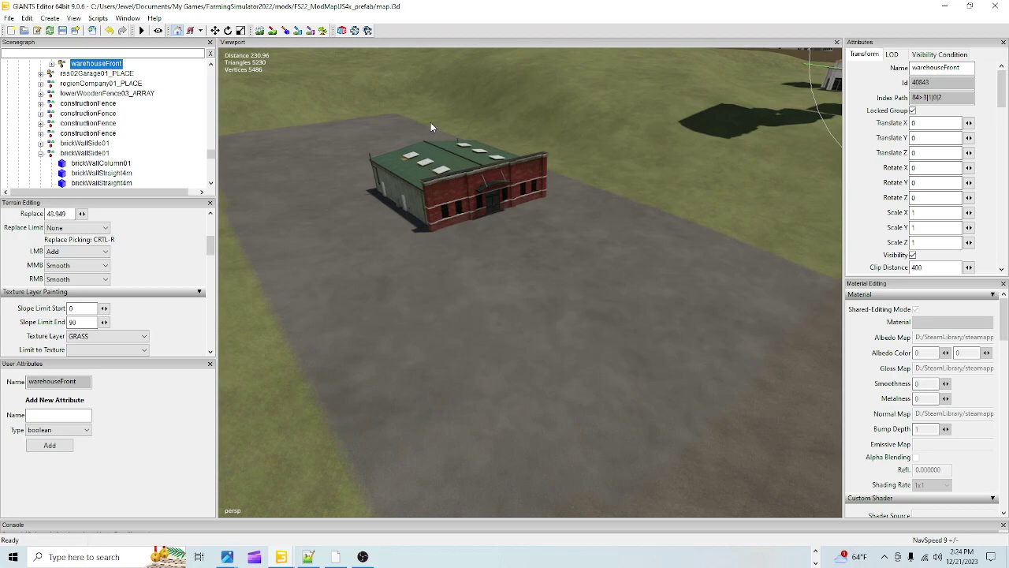
right_click_drag(547, 399, 488, 386)
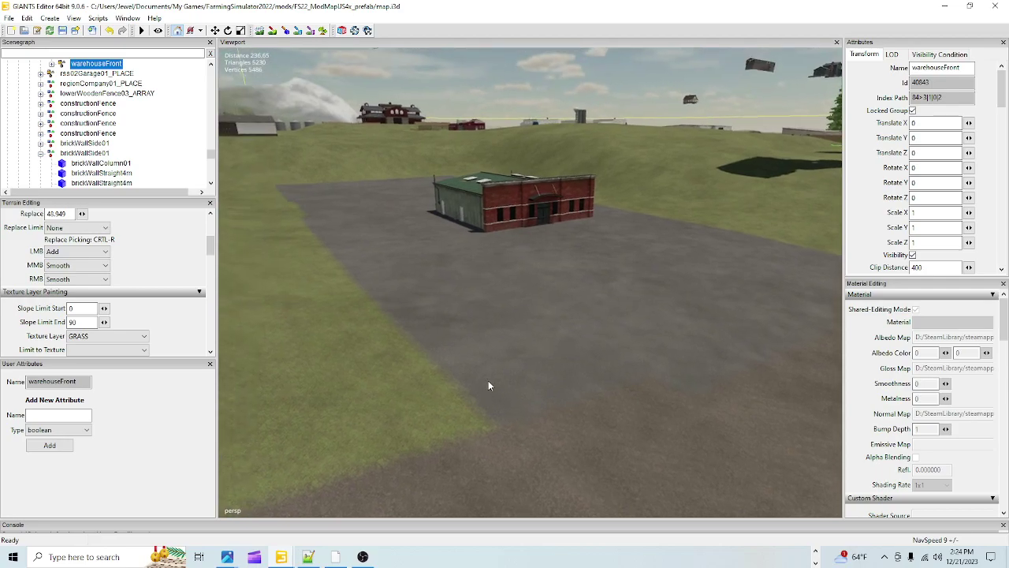